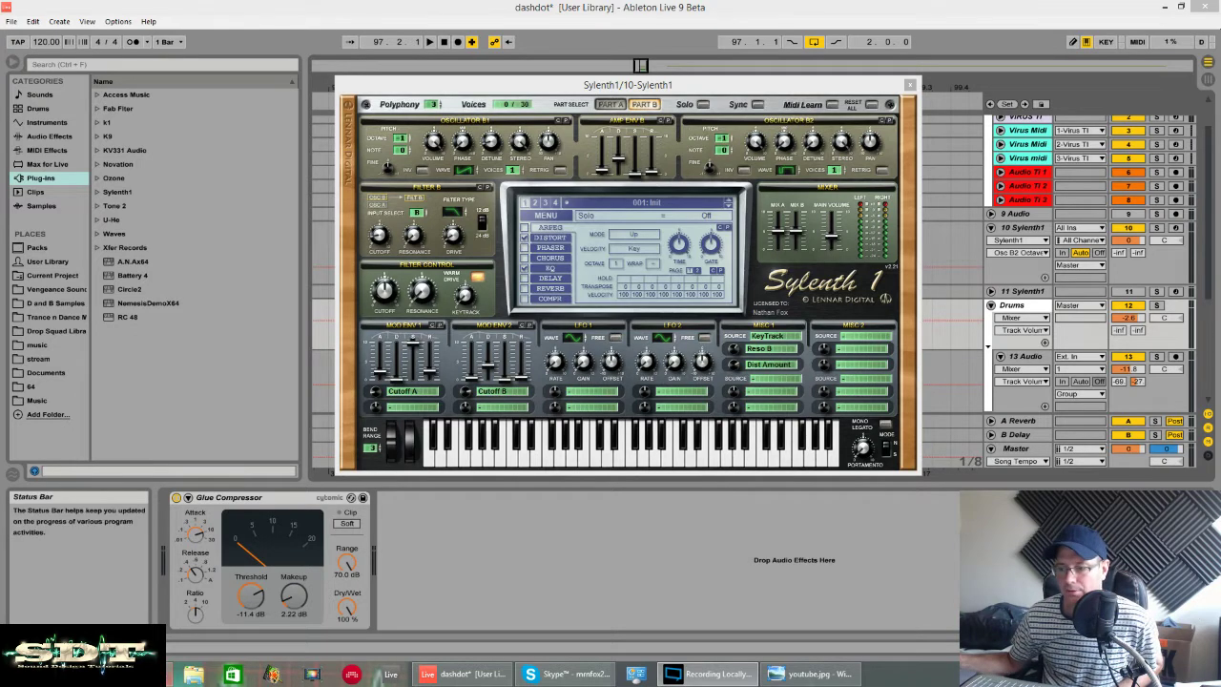
Bring Chrome forward and show the fan's Facebook message asking for a Dashdot-style bass.
key(alt+Tab)
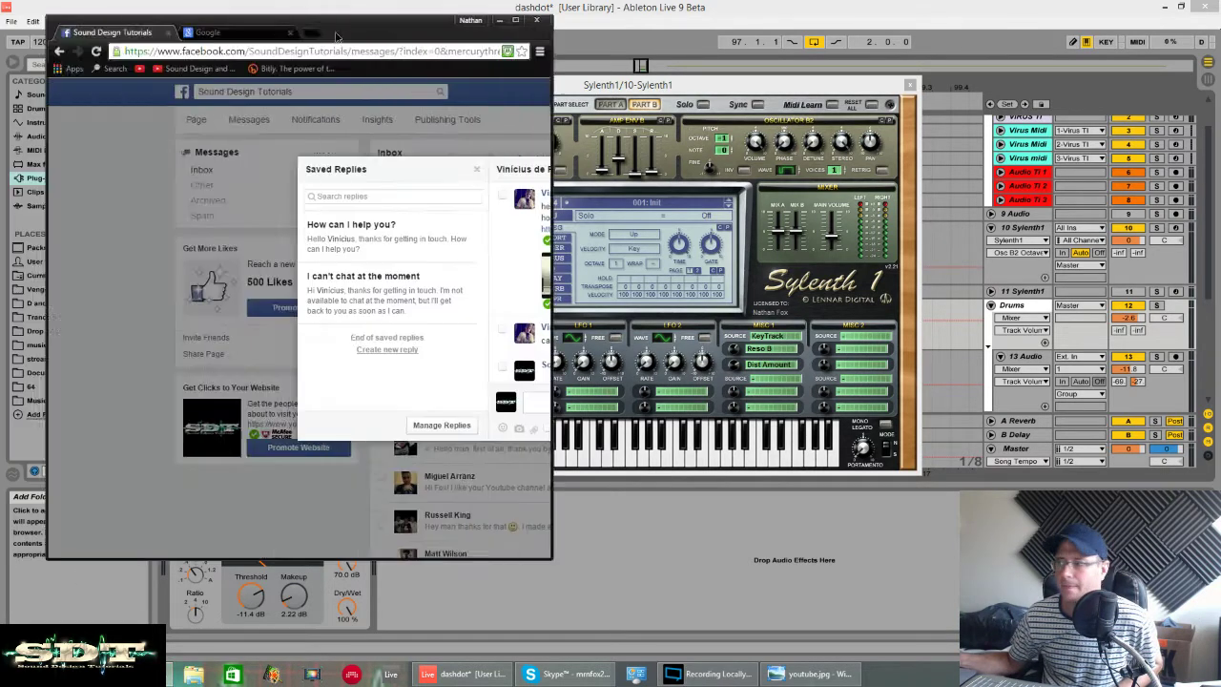
drag(239, 21, 488, 21)
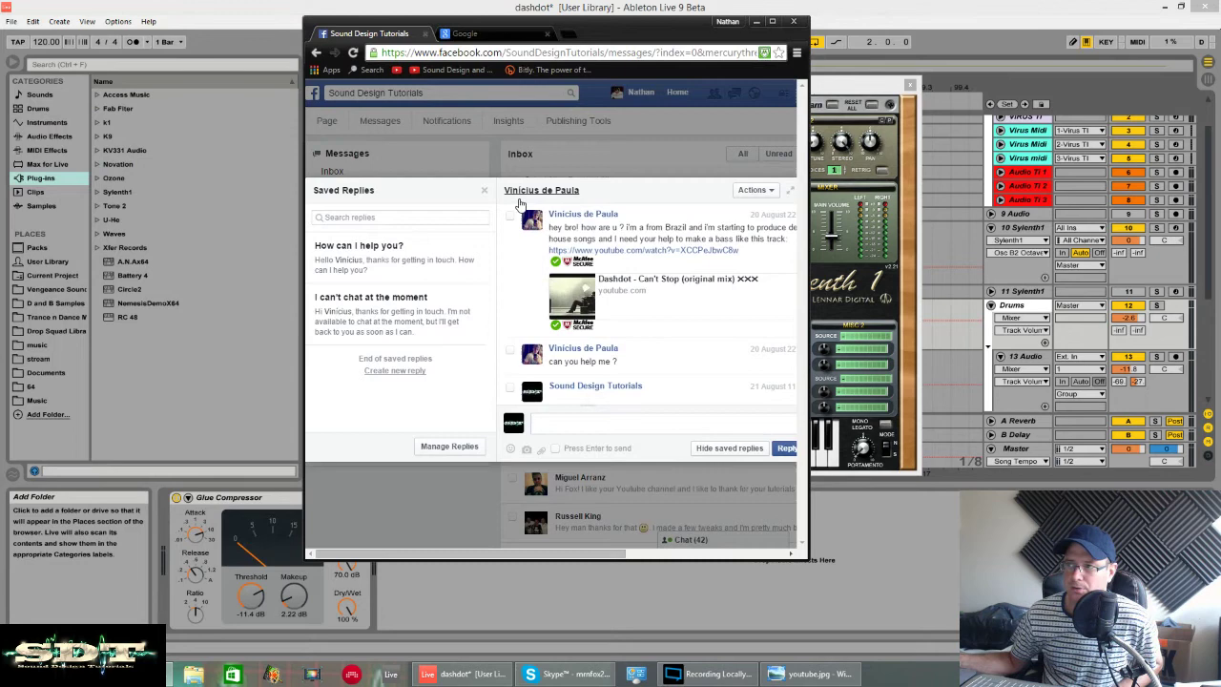
mouse_move(524, 203)
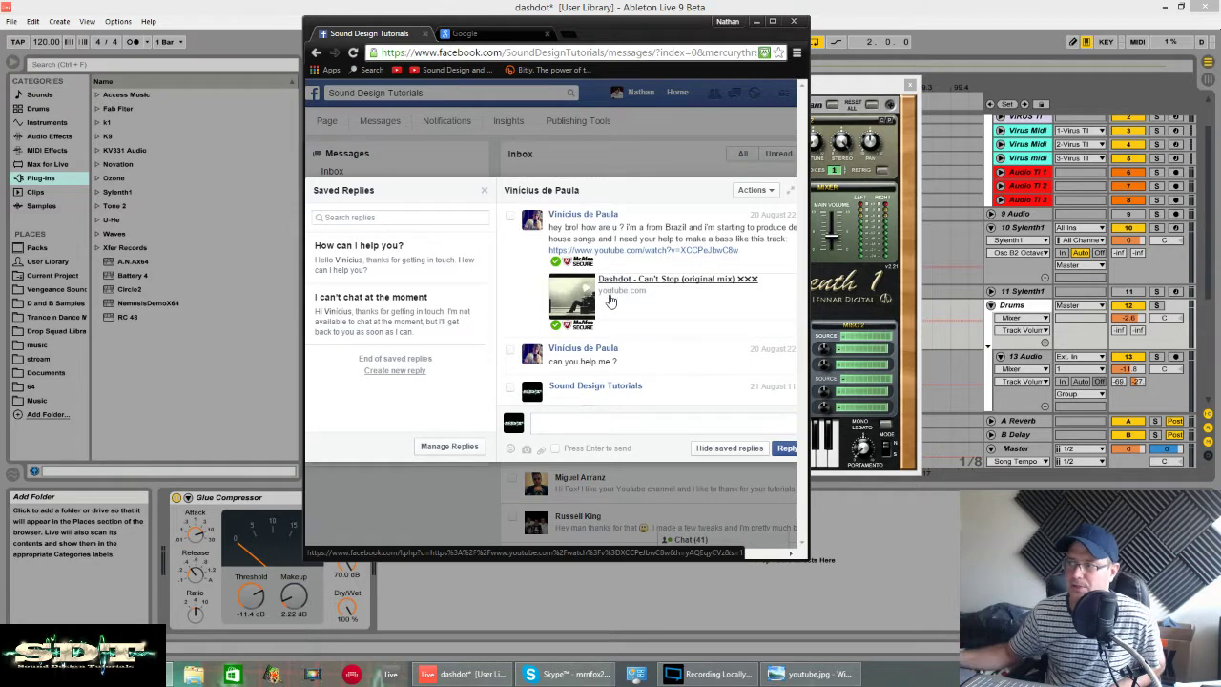
Play the linked 'Dashdot - Can't Stop' YouTube video full-screen, then return to Ableton Live.
click(691, 287)
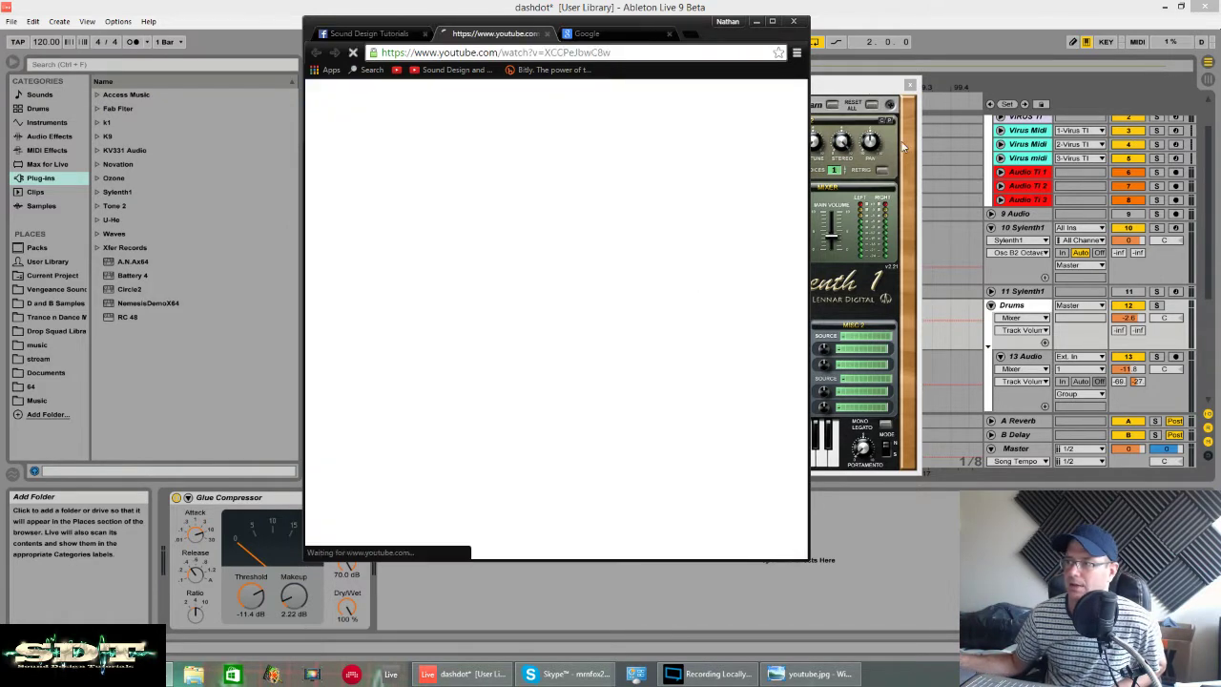
double_click(758, 31)
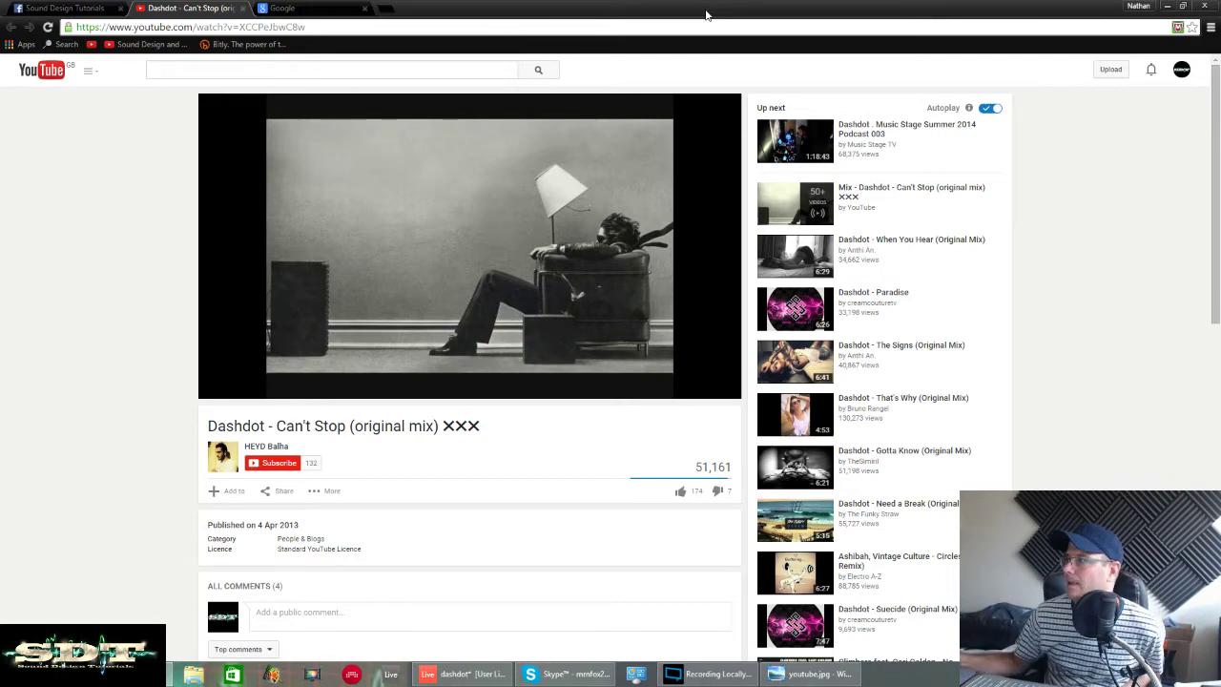
key(alt+Tab)
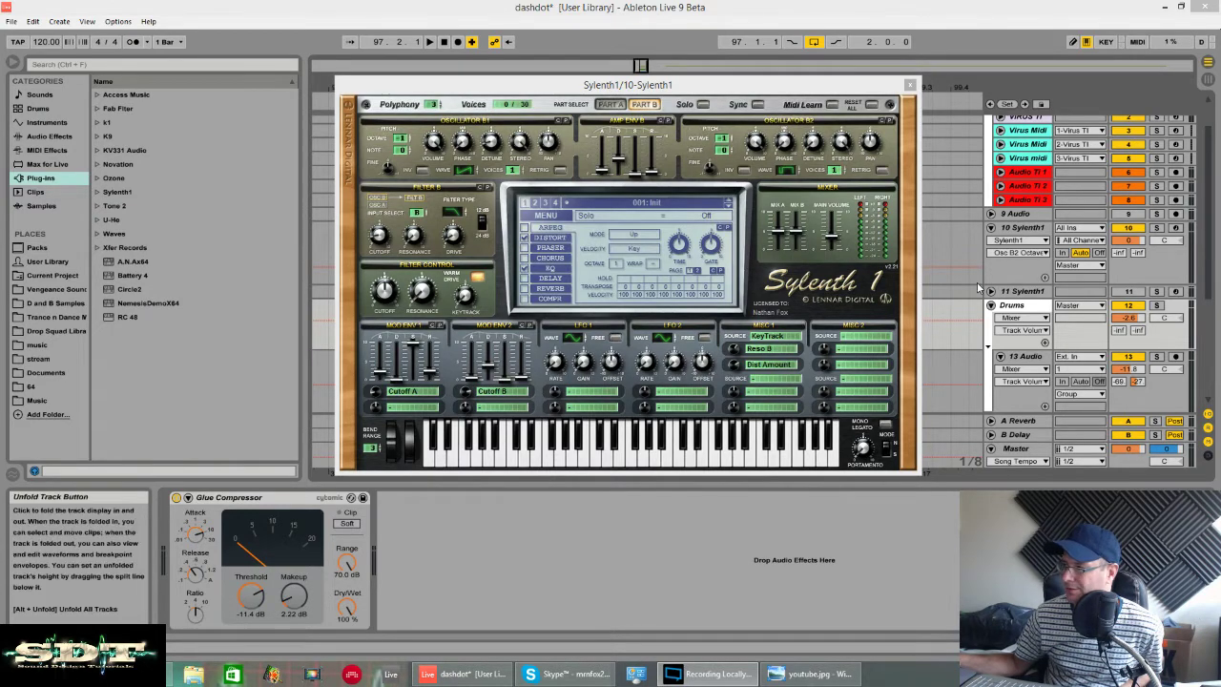
Start playback from the Sylenth1 clip at bar 97.
drag(697, 90, 692, 408)
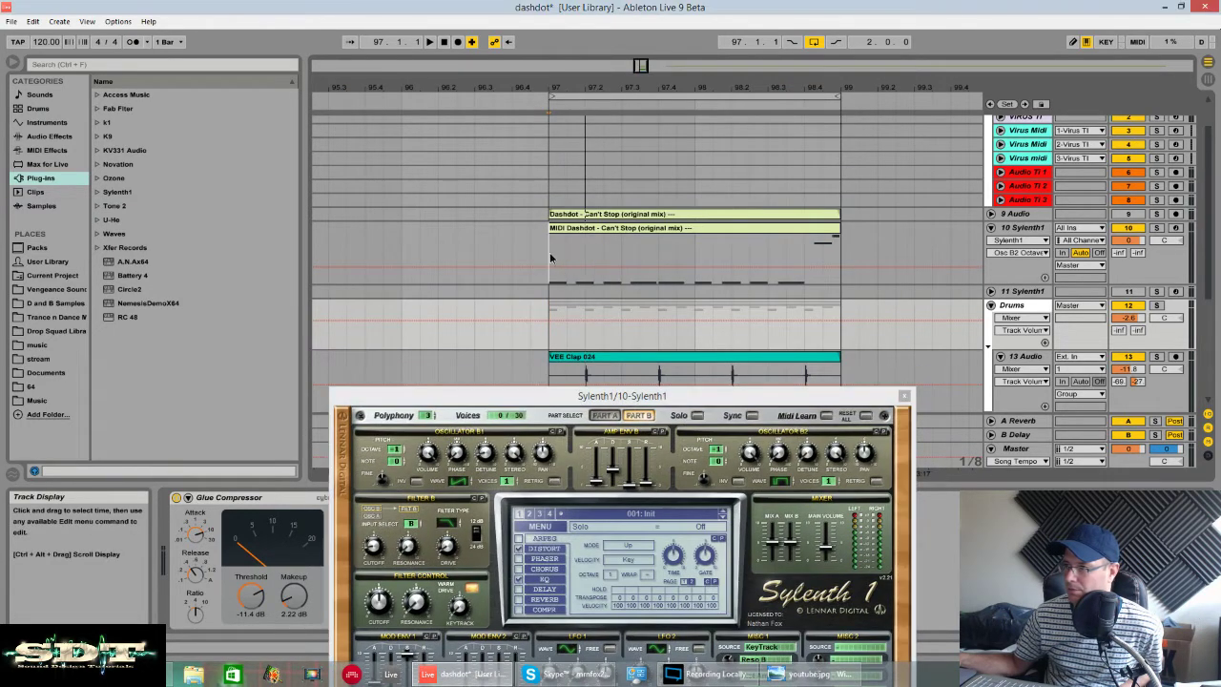
click(576, 270)
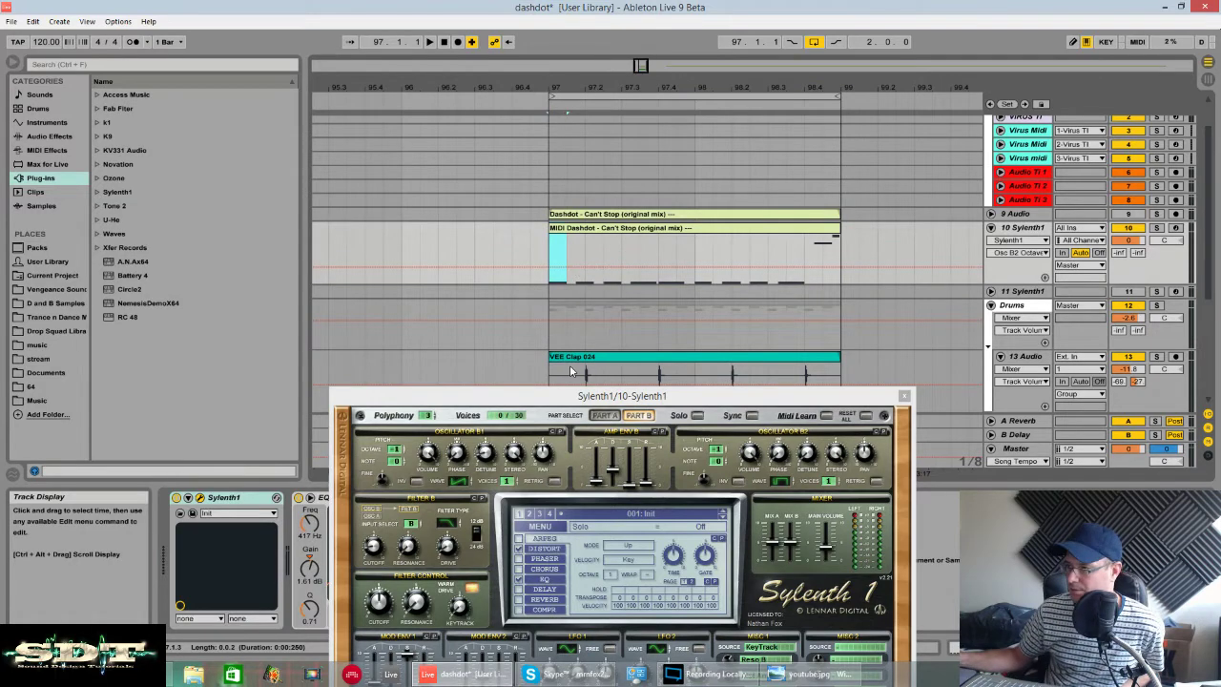
drag(691, 396, 683, 114)
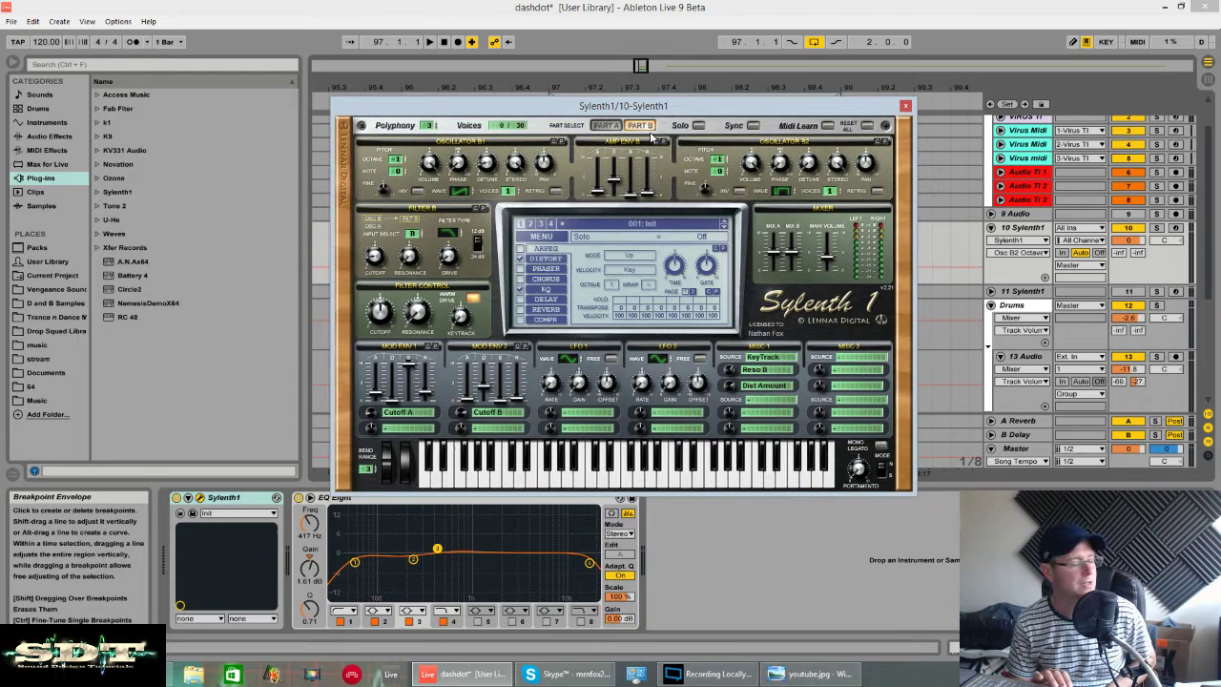
key(space)
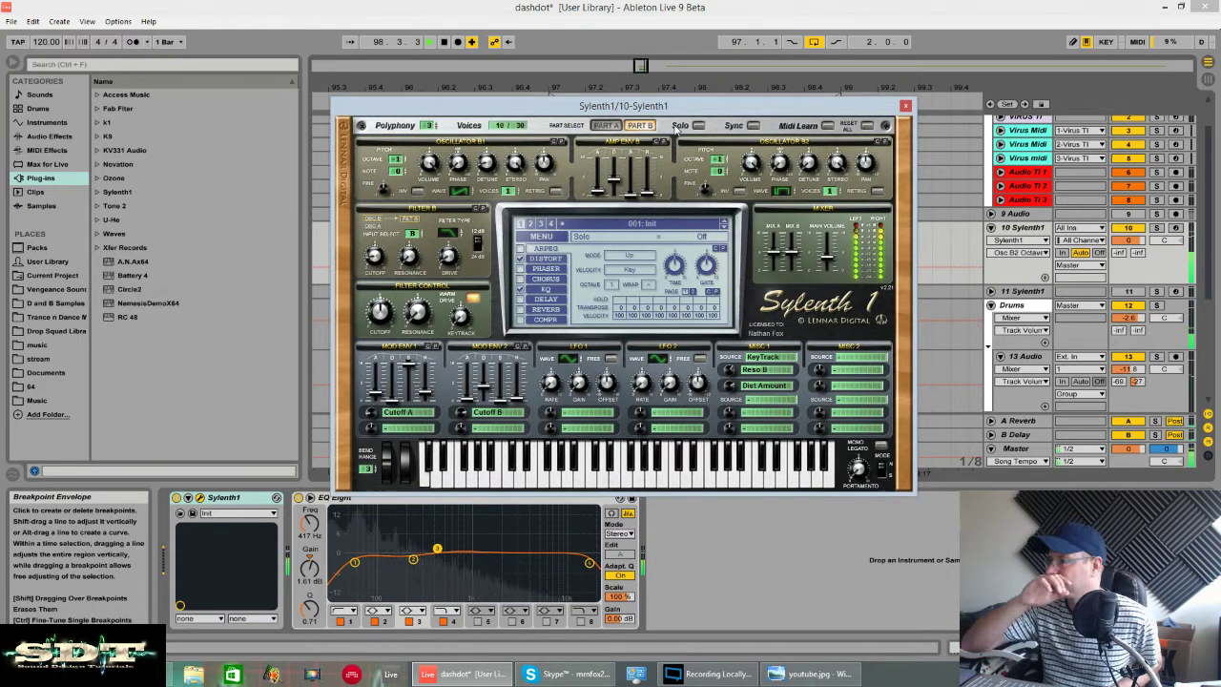
click(940, 475)
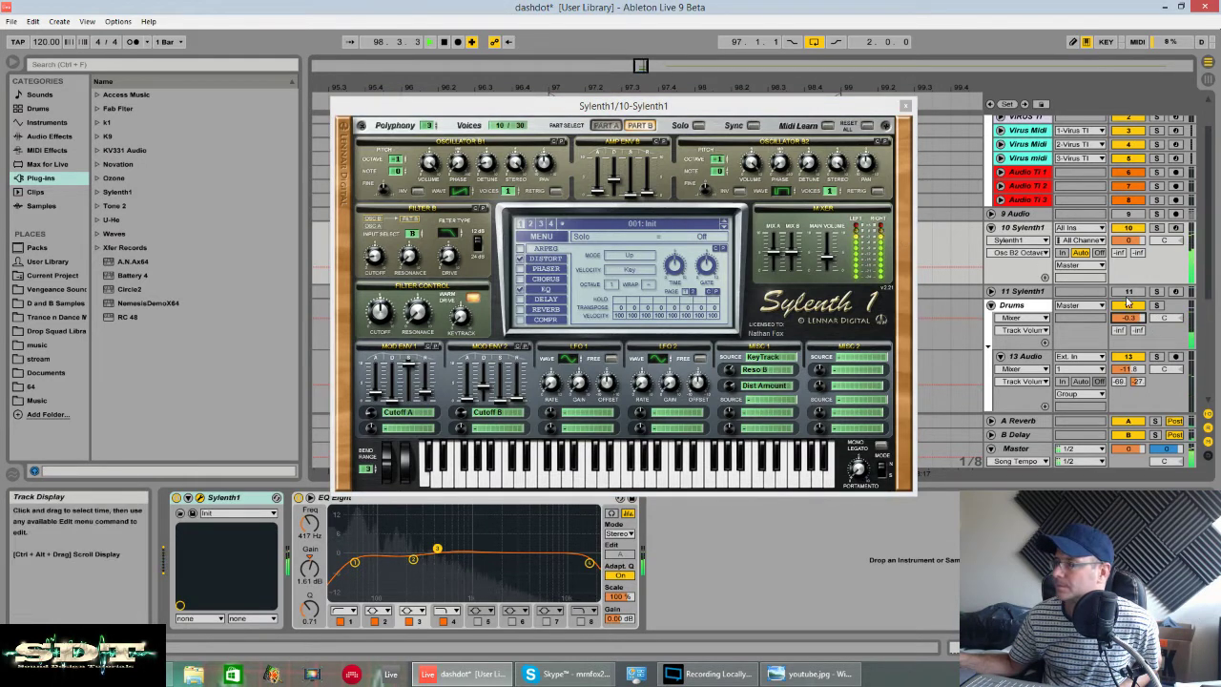
Solo the Sylenth1 track, stop playback, and compare Part A and Part B.
click(1157, 228)
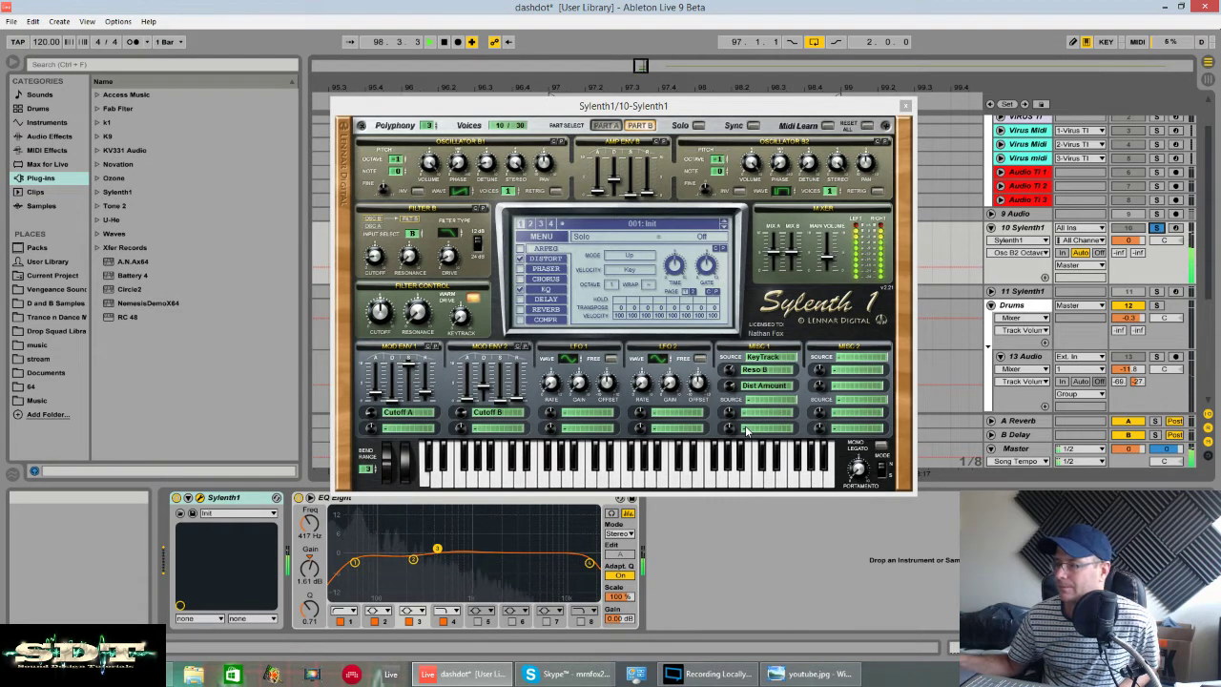
key(space)
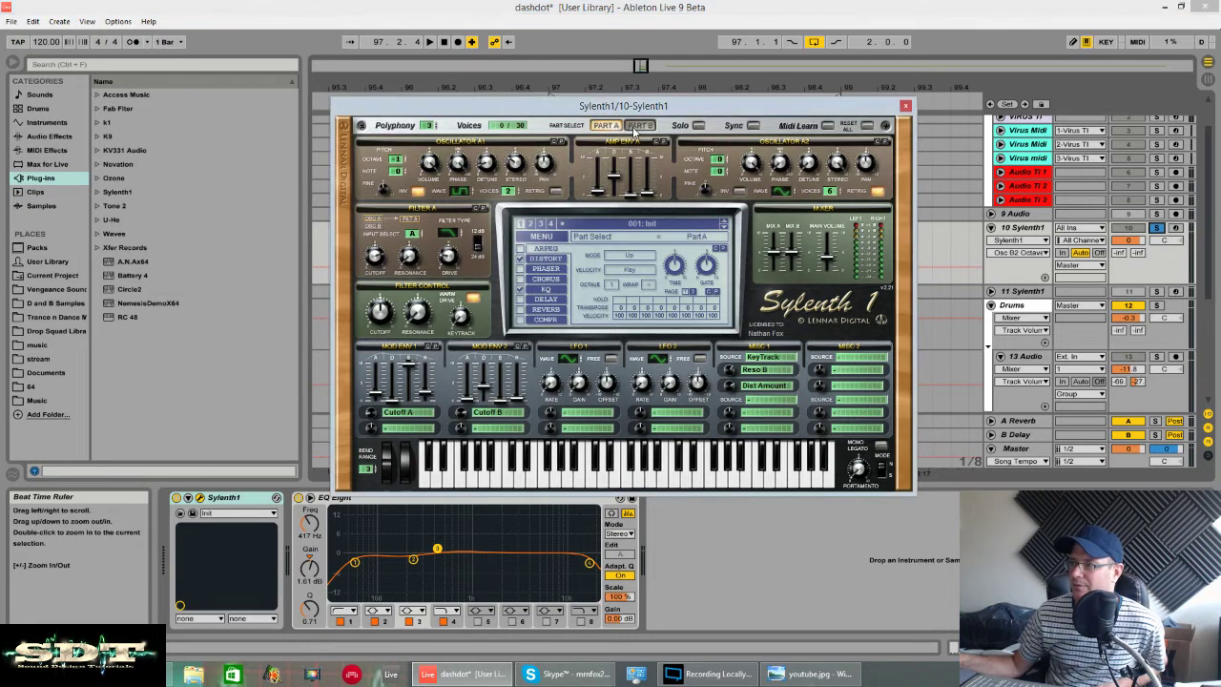
click(605, 126)
click(605, 128)
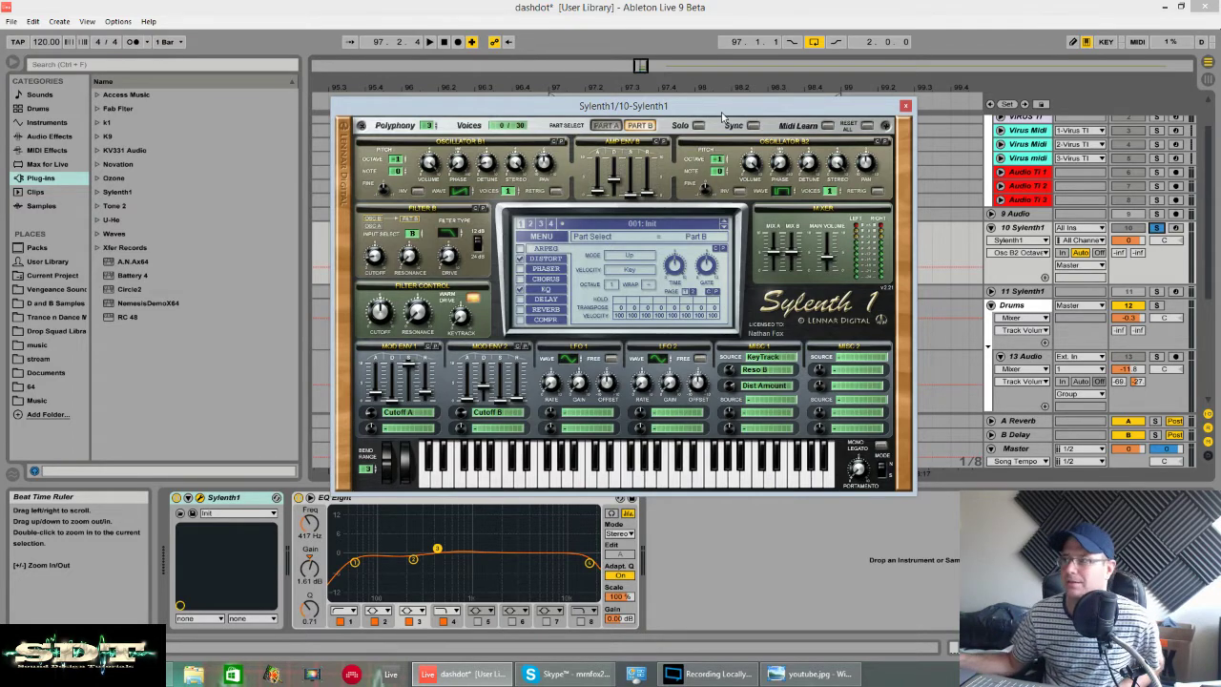
Load Sylenth1's Init Preset from its MENU.
drag(722, 114, 735, 105)
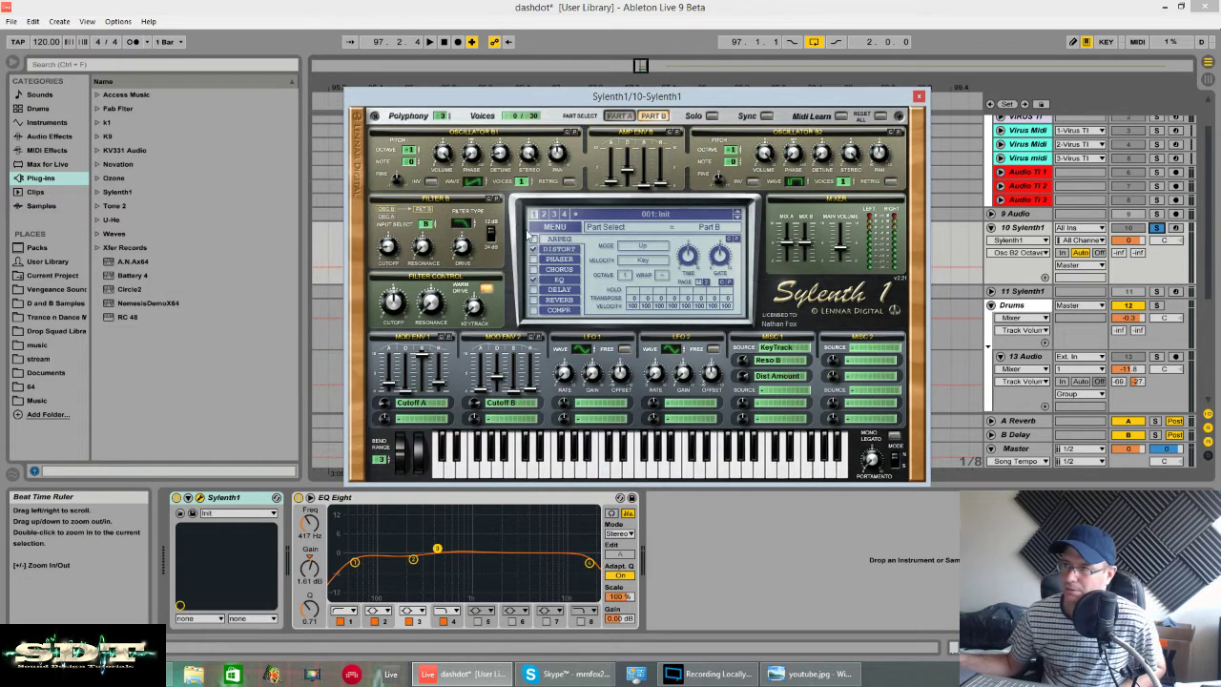
click(557, 227)
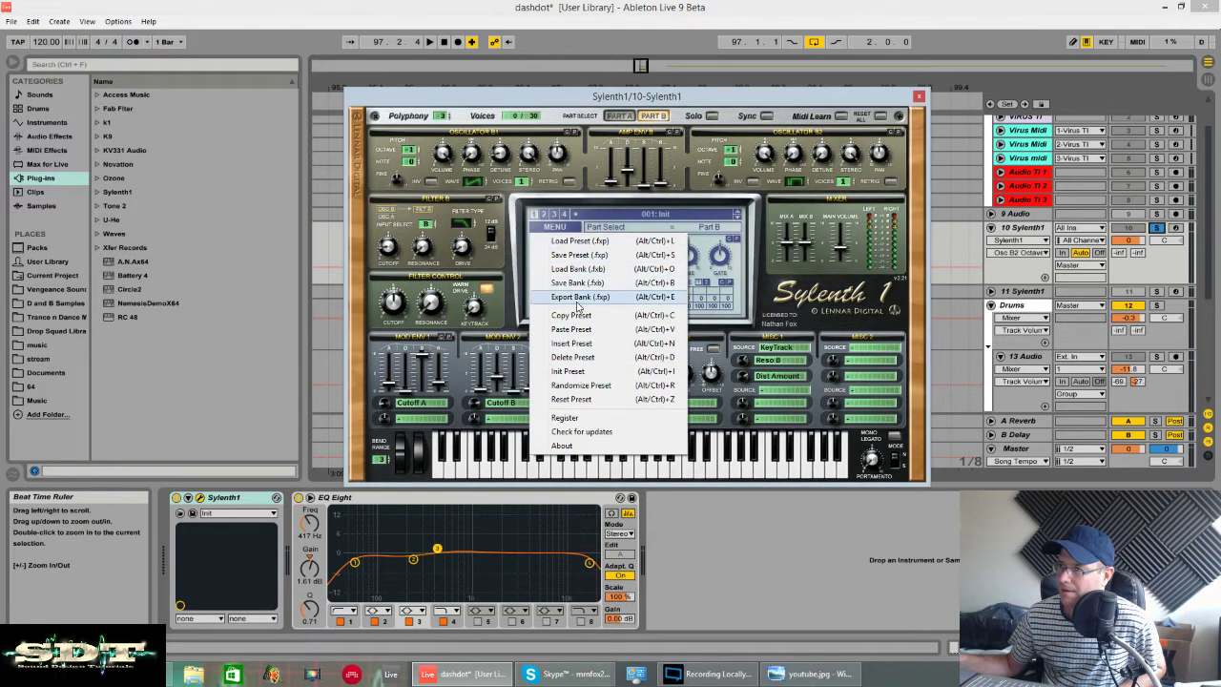
click(582, 372)
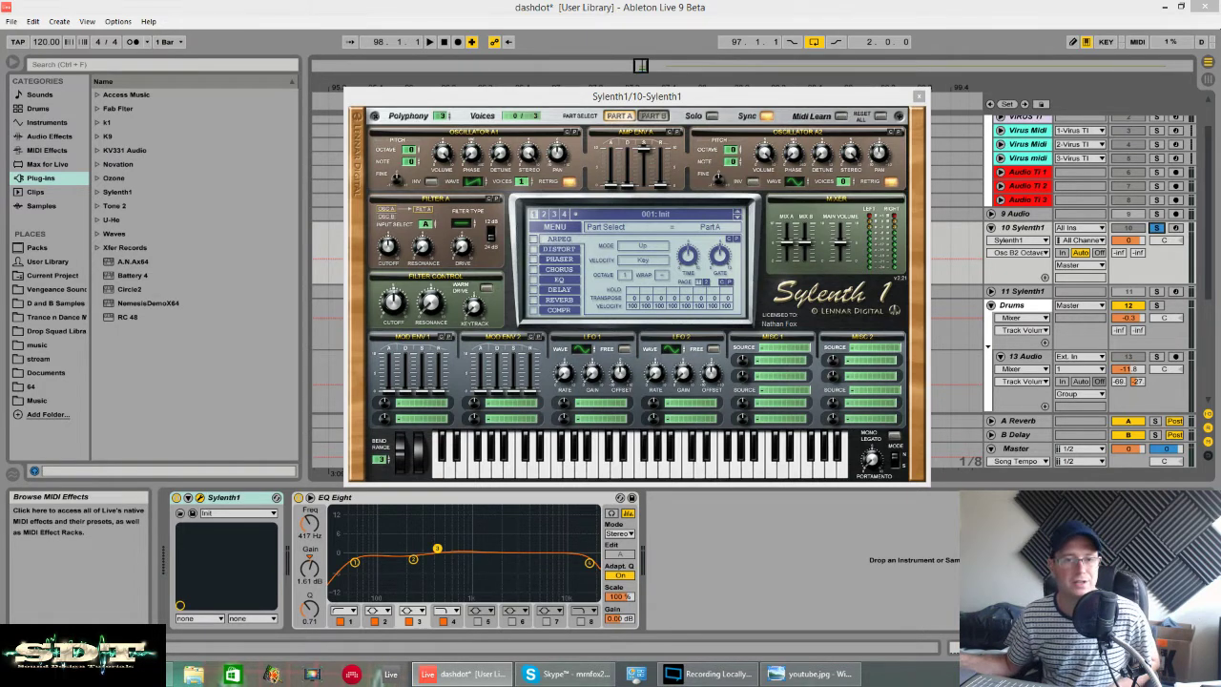
Make oscillator A1 an inverted pulse wave with 2 voices, octave -1, retrigger off.
click(473, 184)
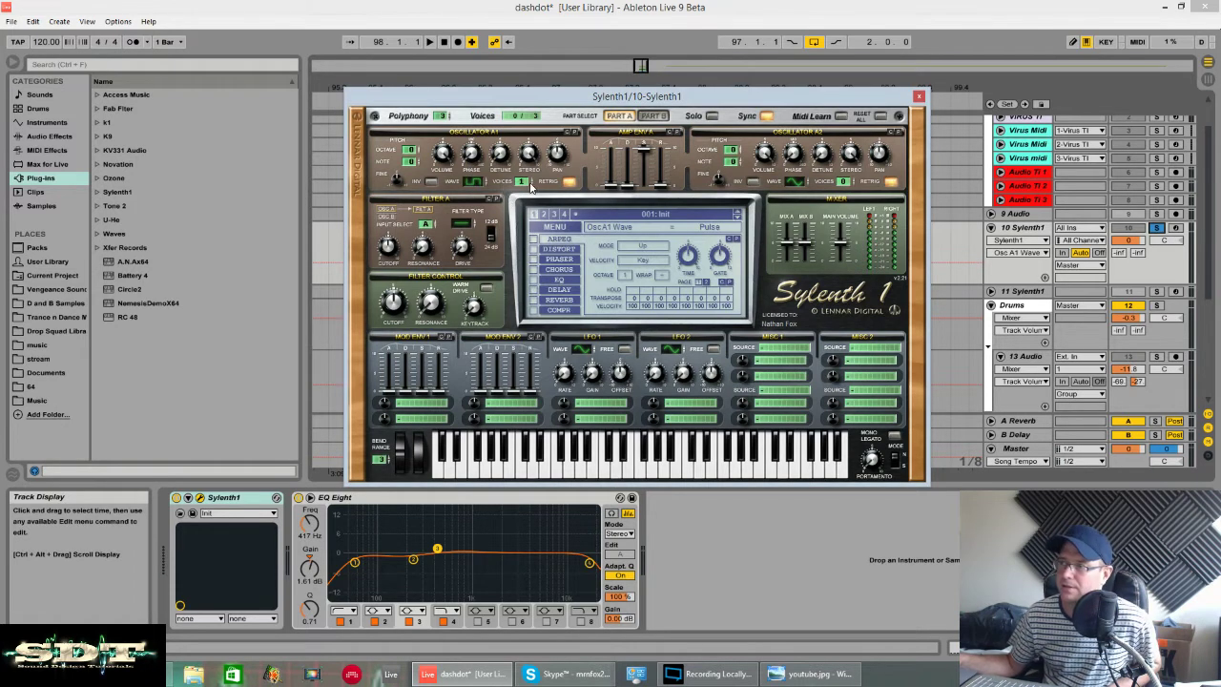
click(523, 182)
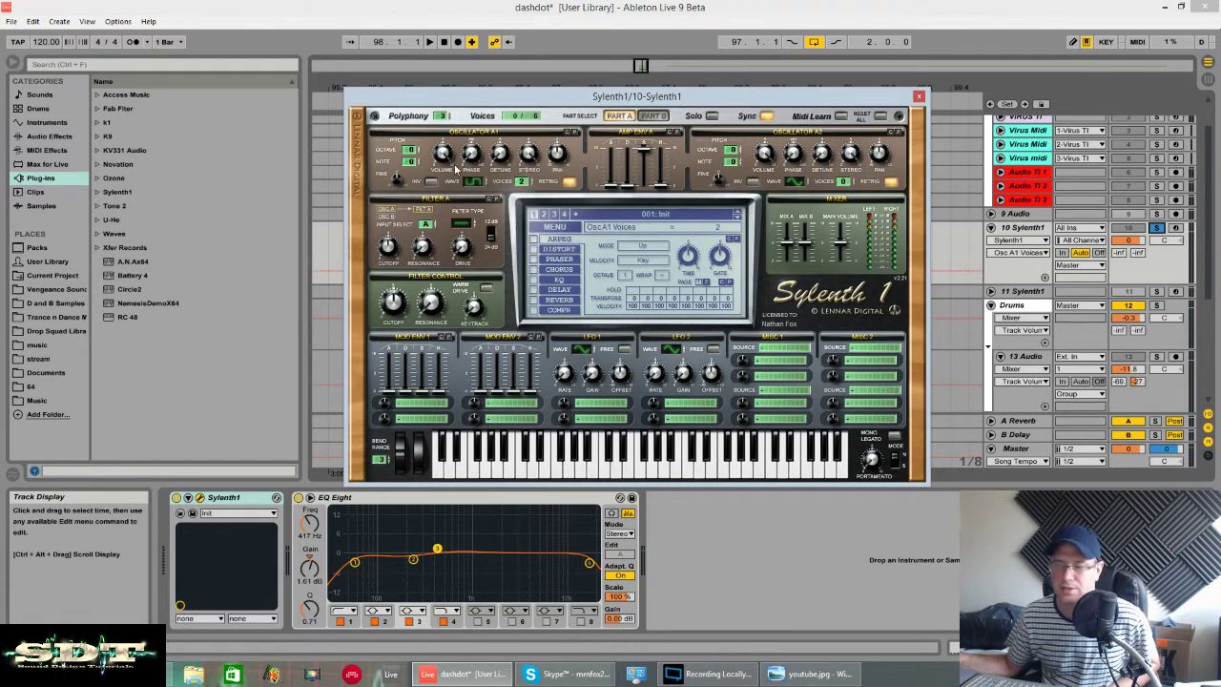
click(410, 158)
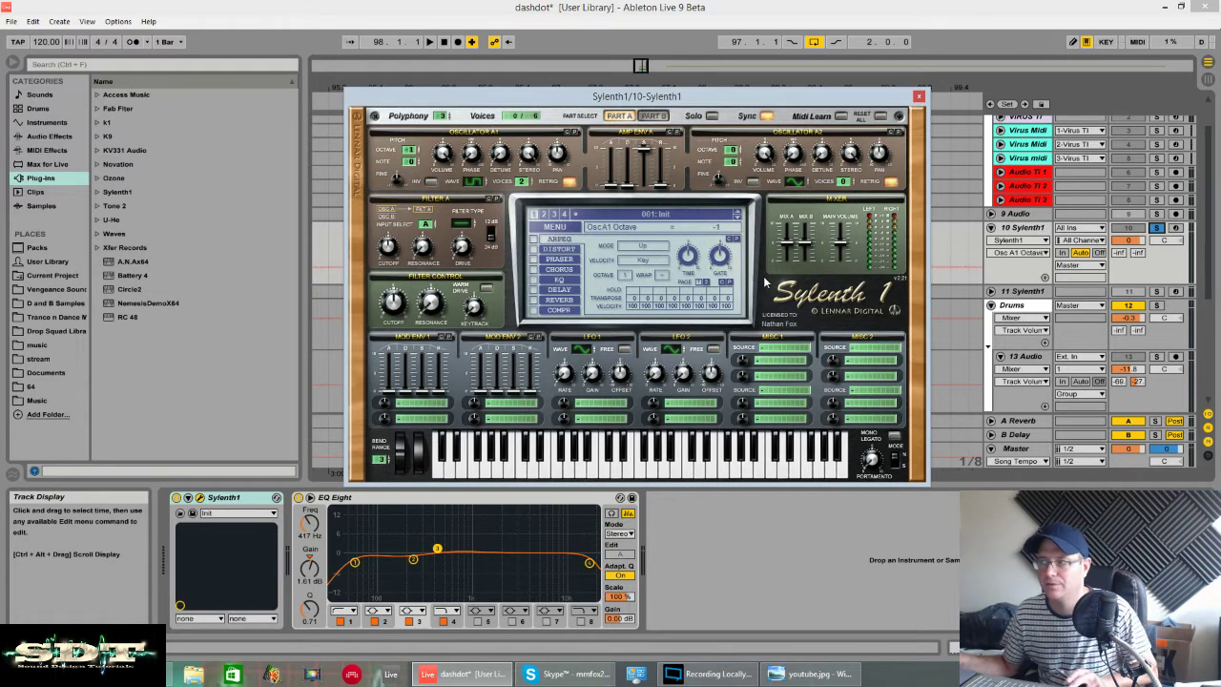
key(space)
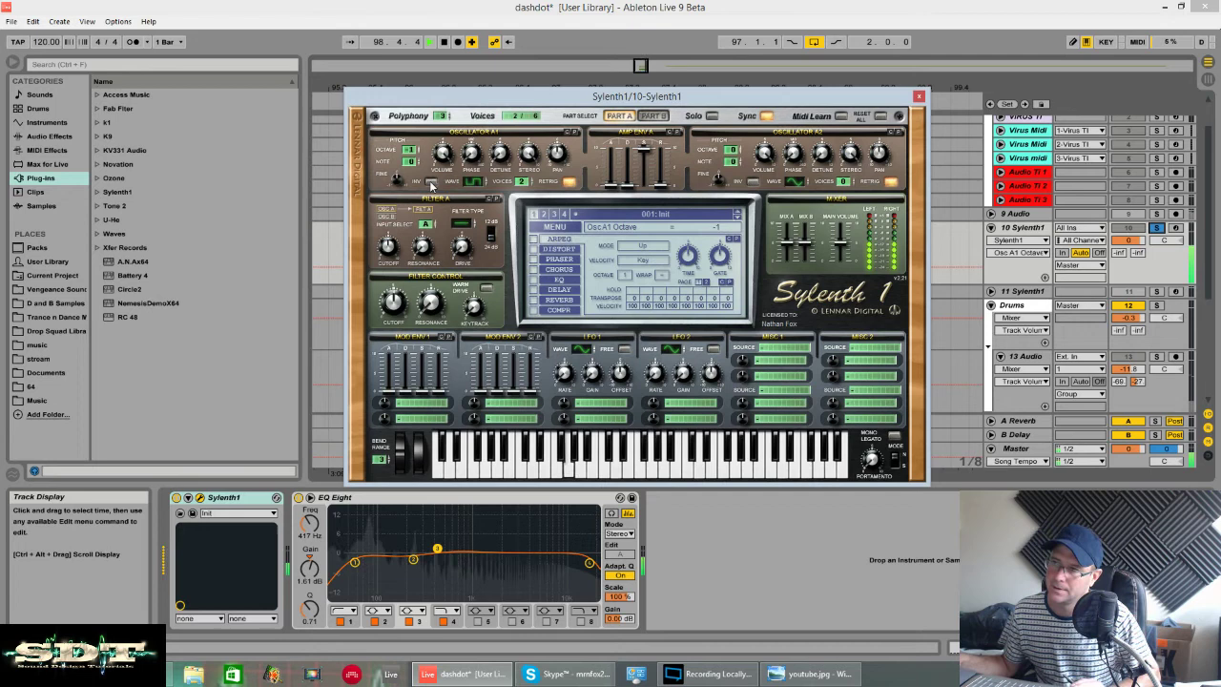
click(430, 183)
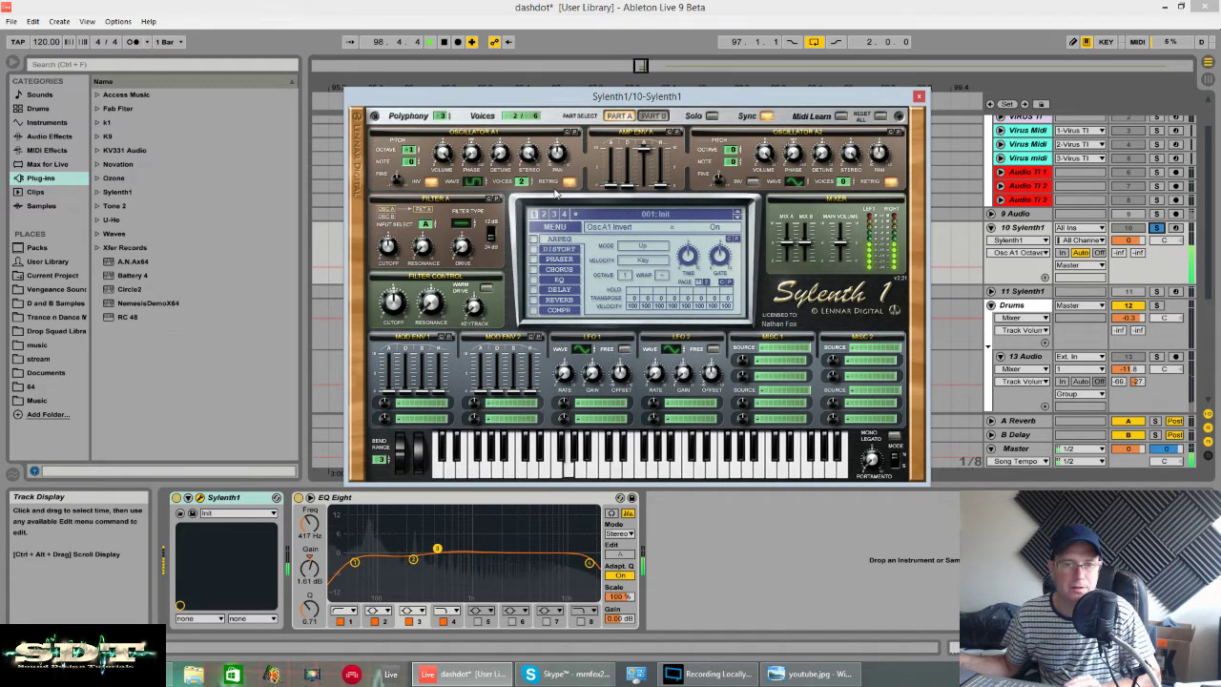
click(570, 181)
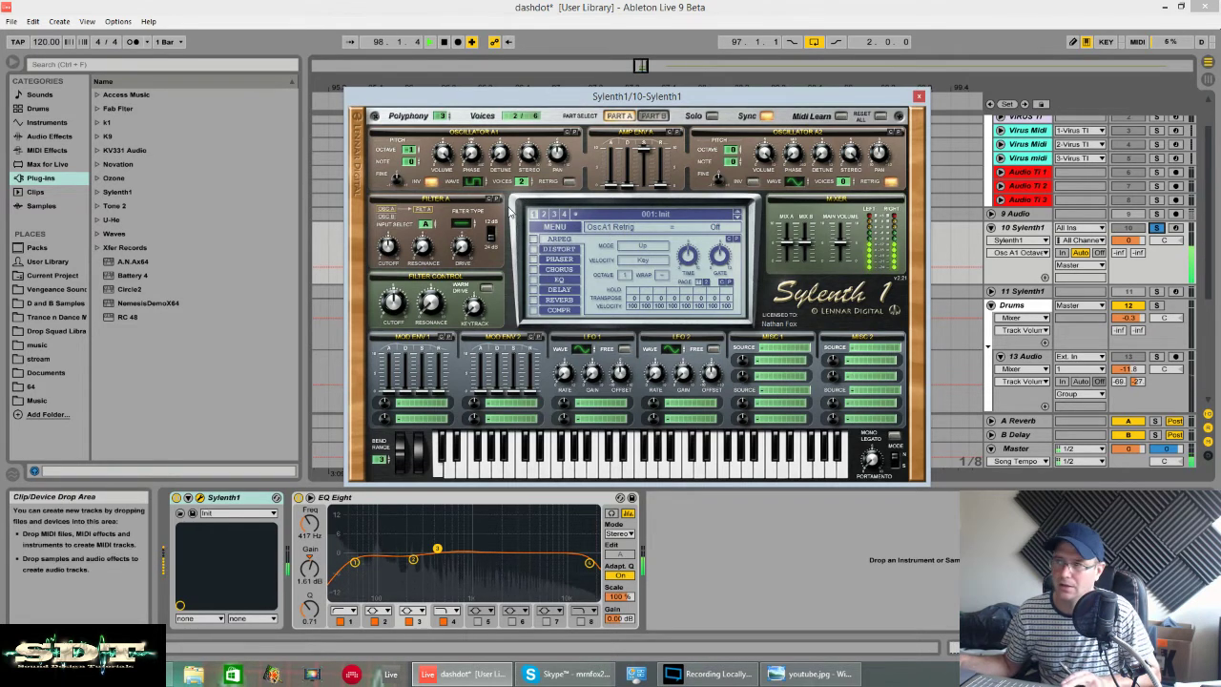
key(space)
Set oscillator A1 stereo spread to 3.62 and sweep its phase to 360 and back.
click(528, 155)
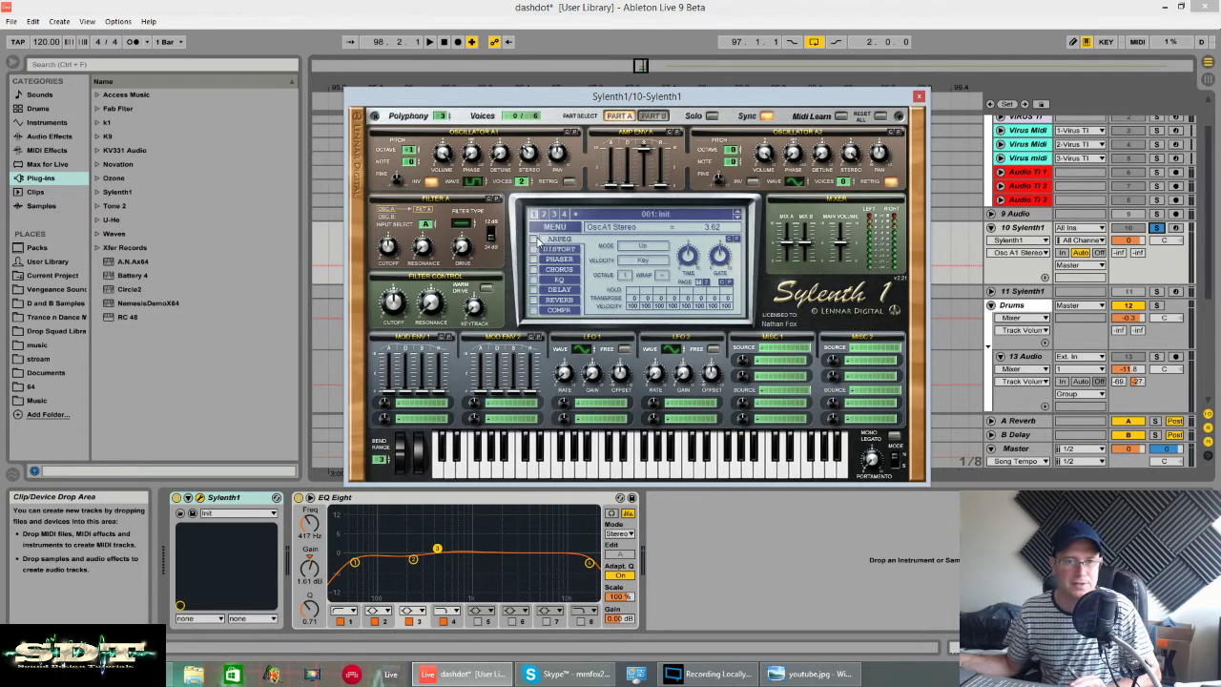
key(space)
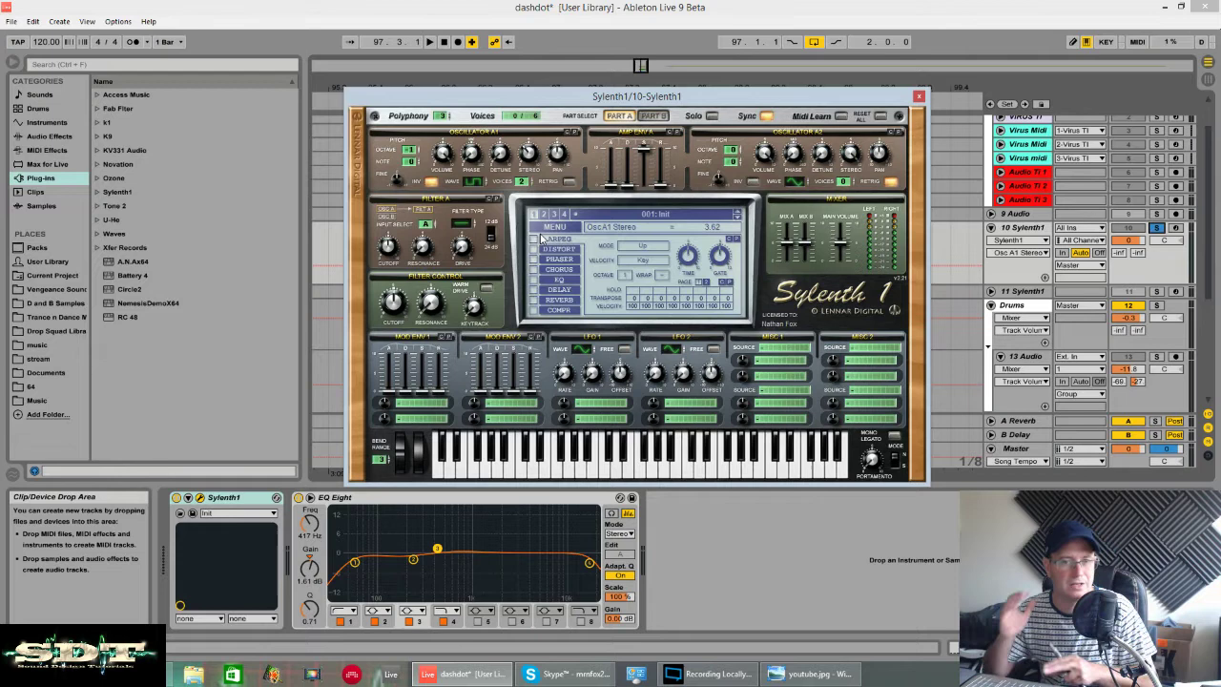
key(space)
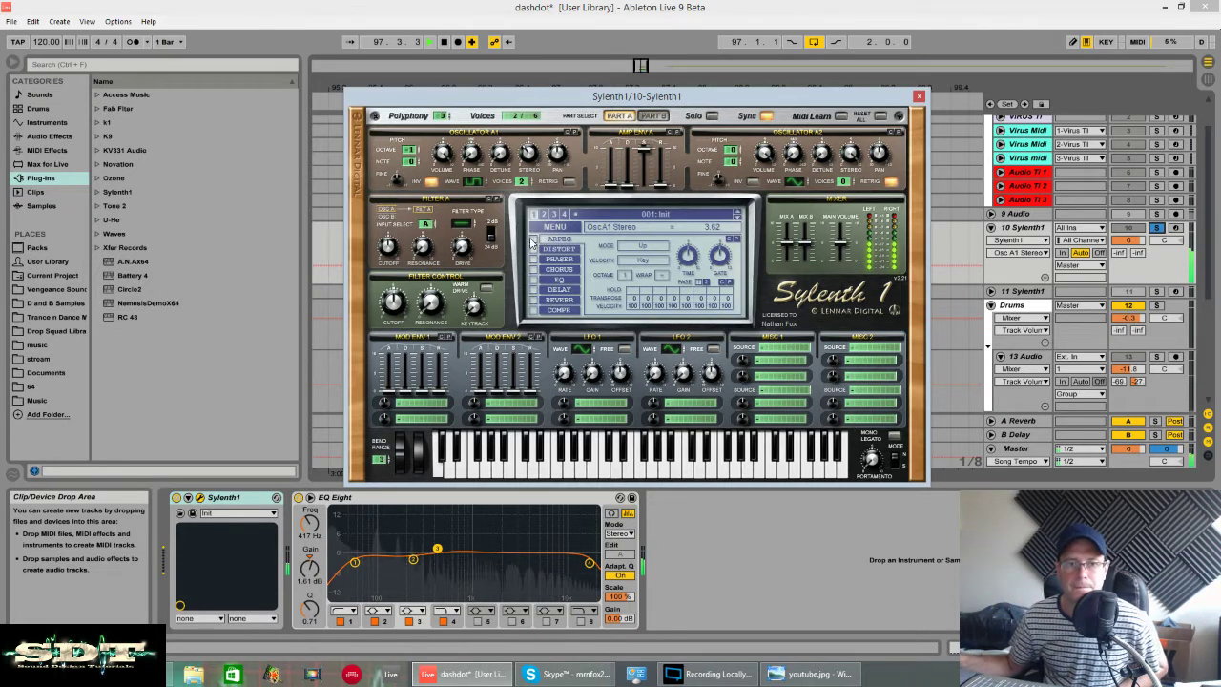
click(470, 153)
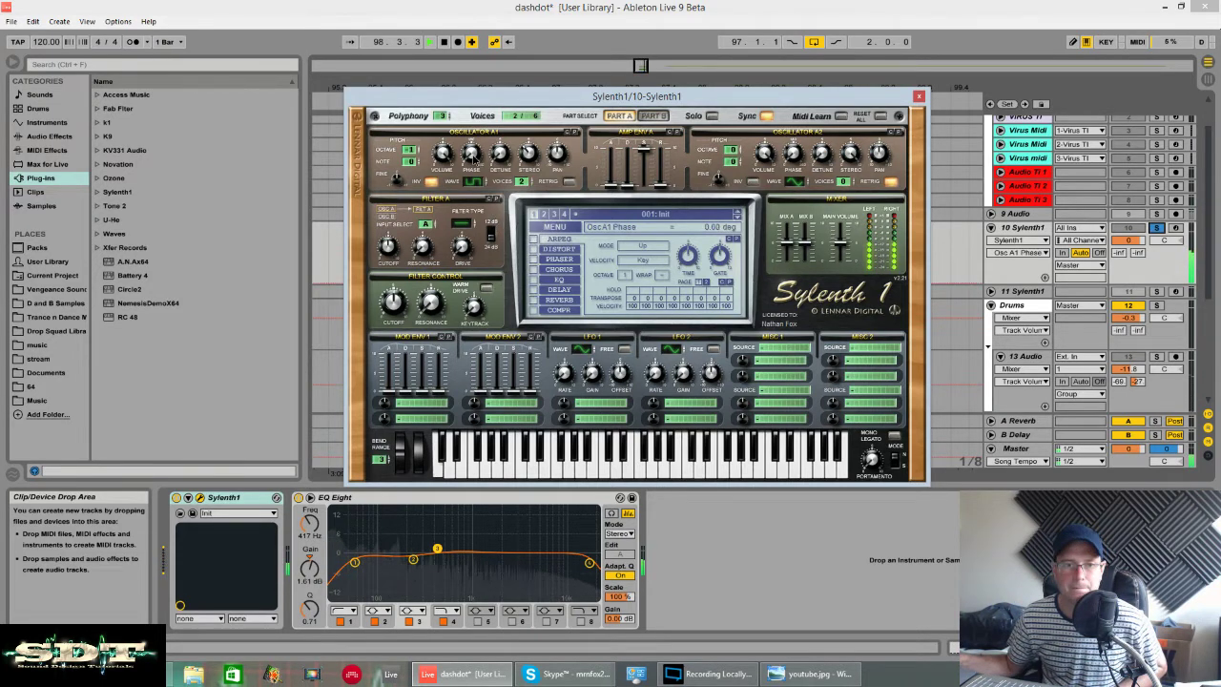
drag(480, 103, 480, 88)
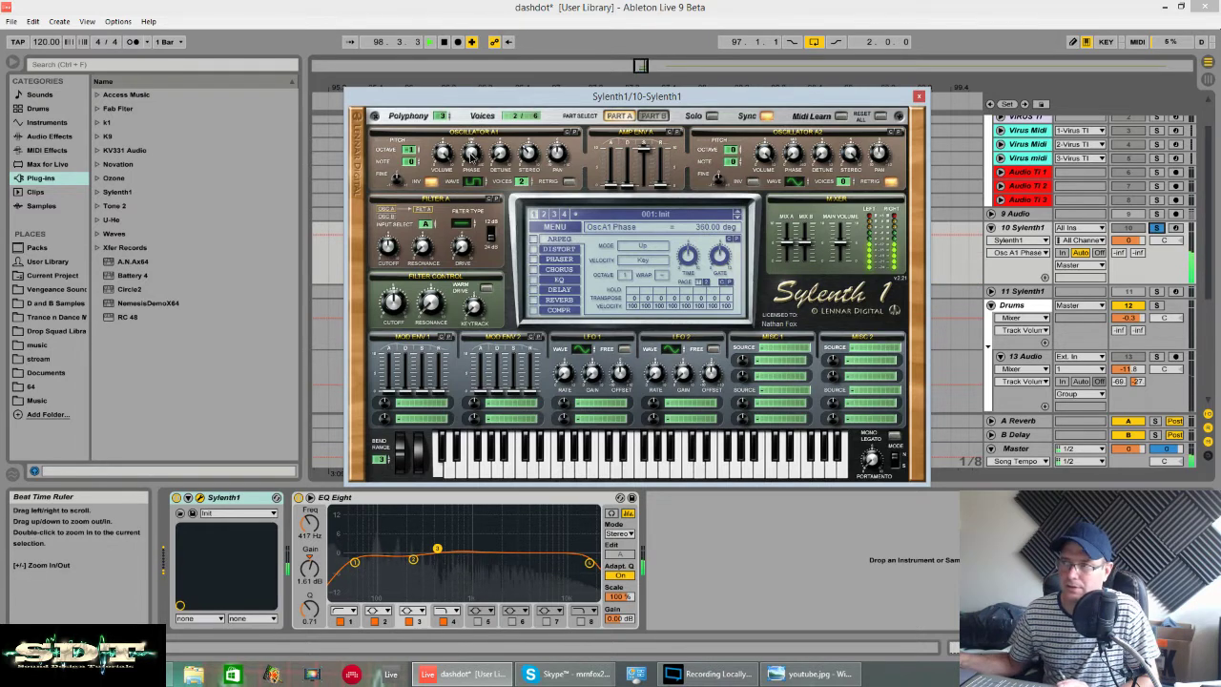
key(space)
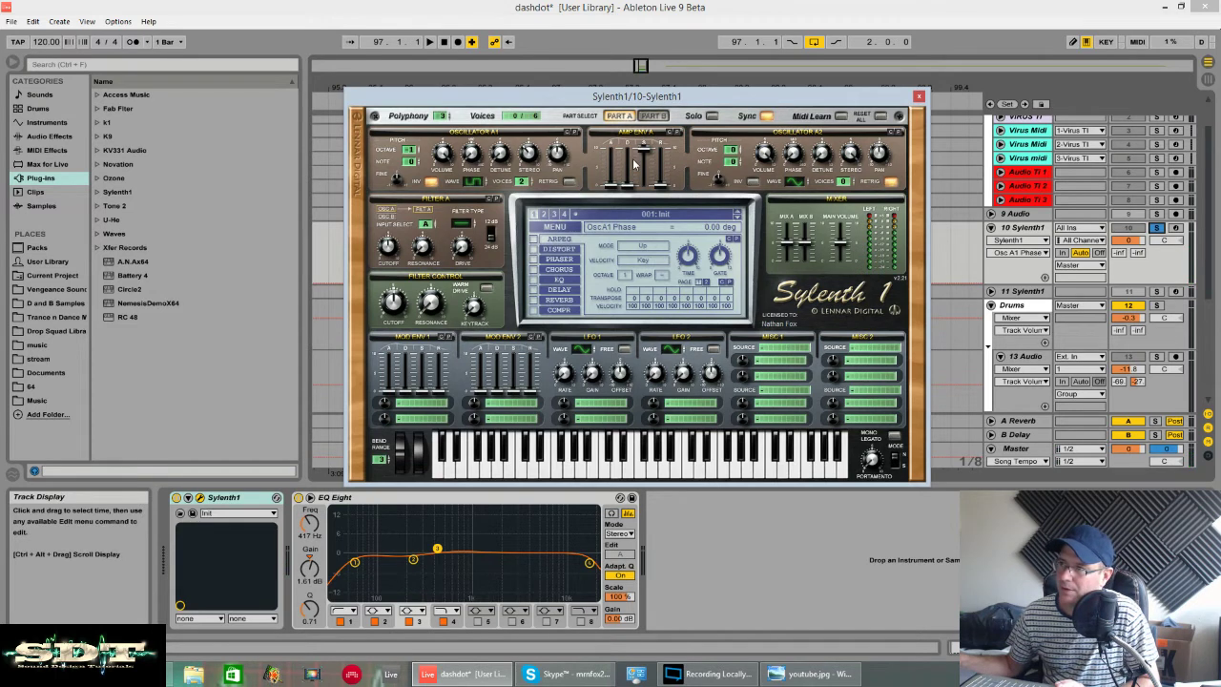
Set amp envelope A to Decay 5.00 and Release 0.79, then move the Sylenth1 window down.
drag(614, 194, 634, 140)
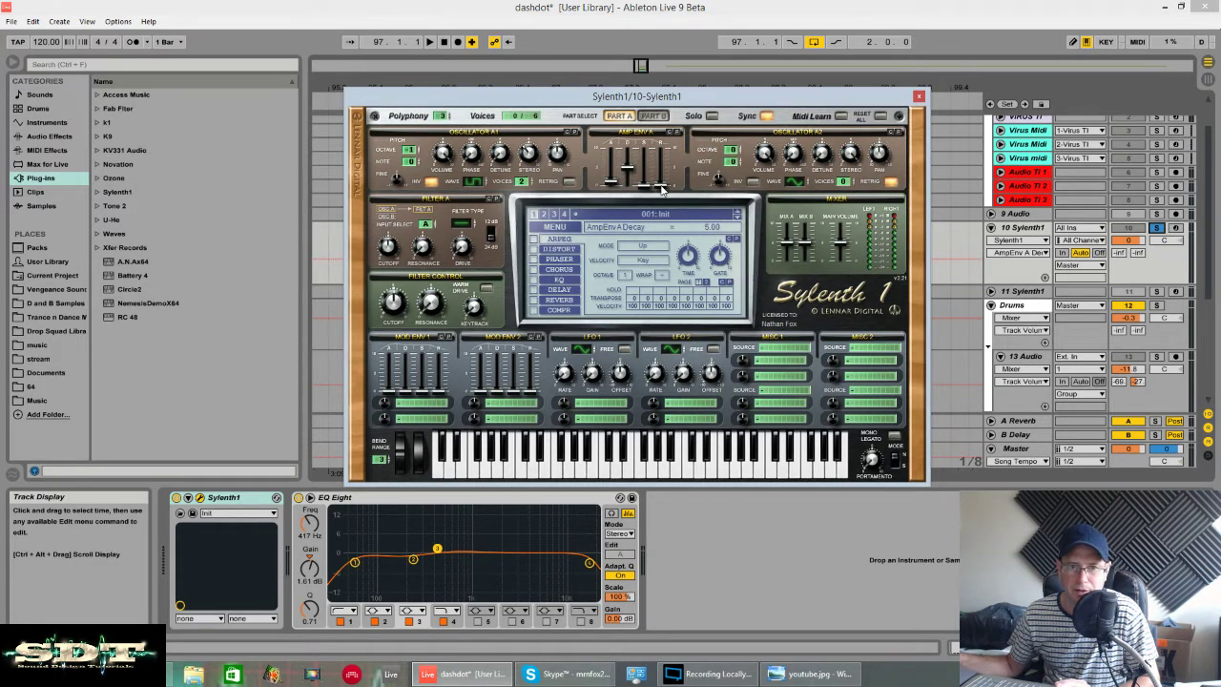
drag(661, 189, 657, 181)
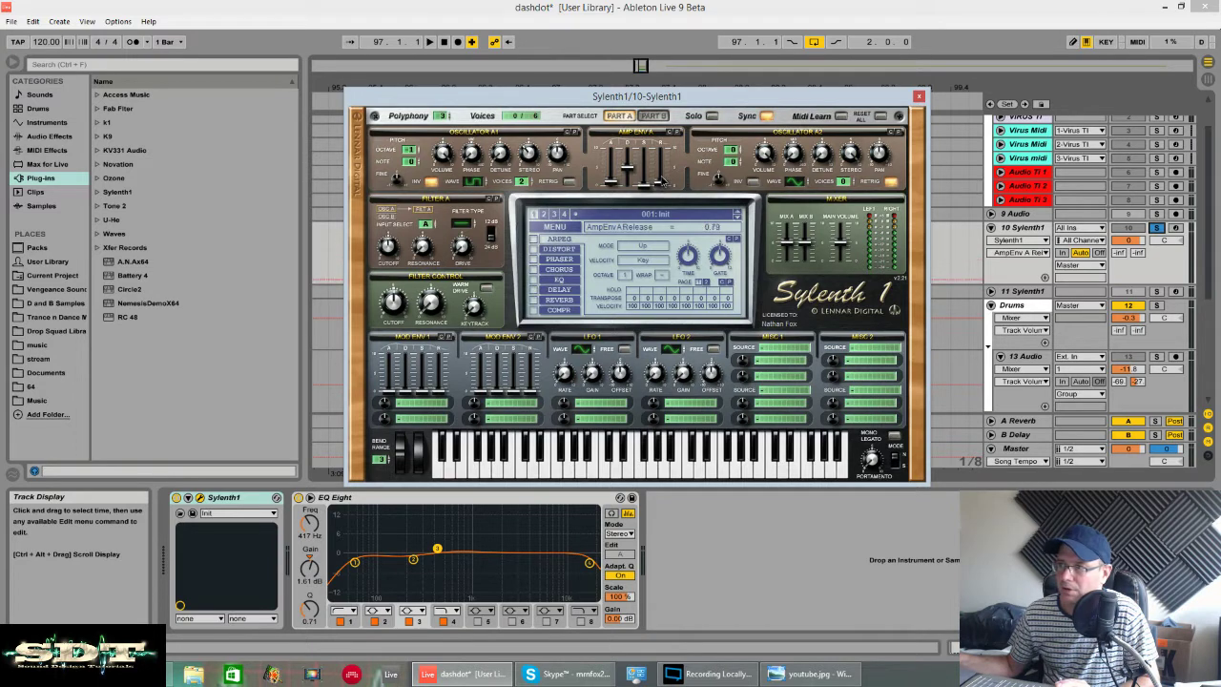
key(space)
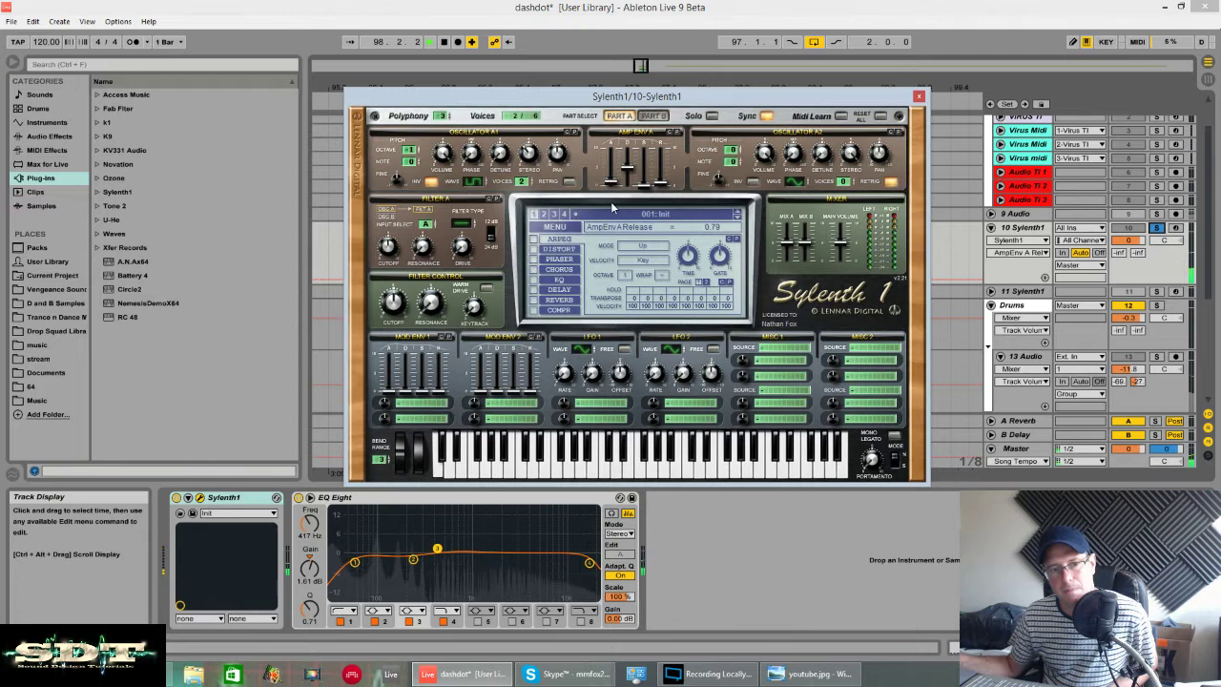
key(space)
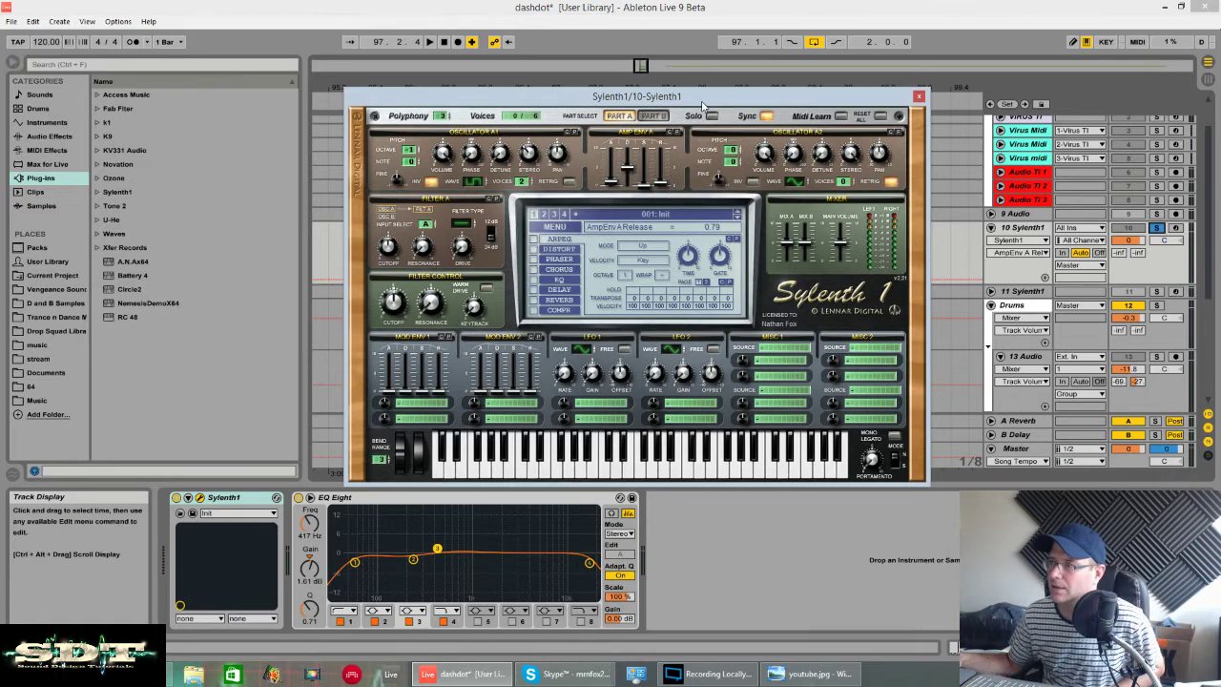
drag(703, 103, 706, 402)
Open the Dashdot clip's notes in the note editor, keeping the Sylenth1 window on top.
click(705, 239)
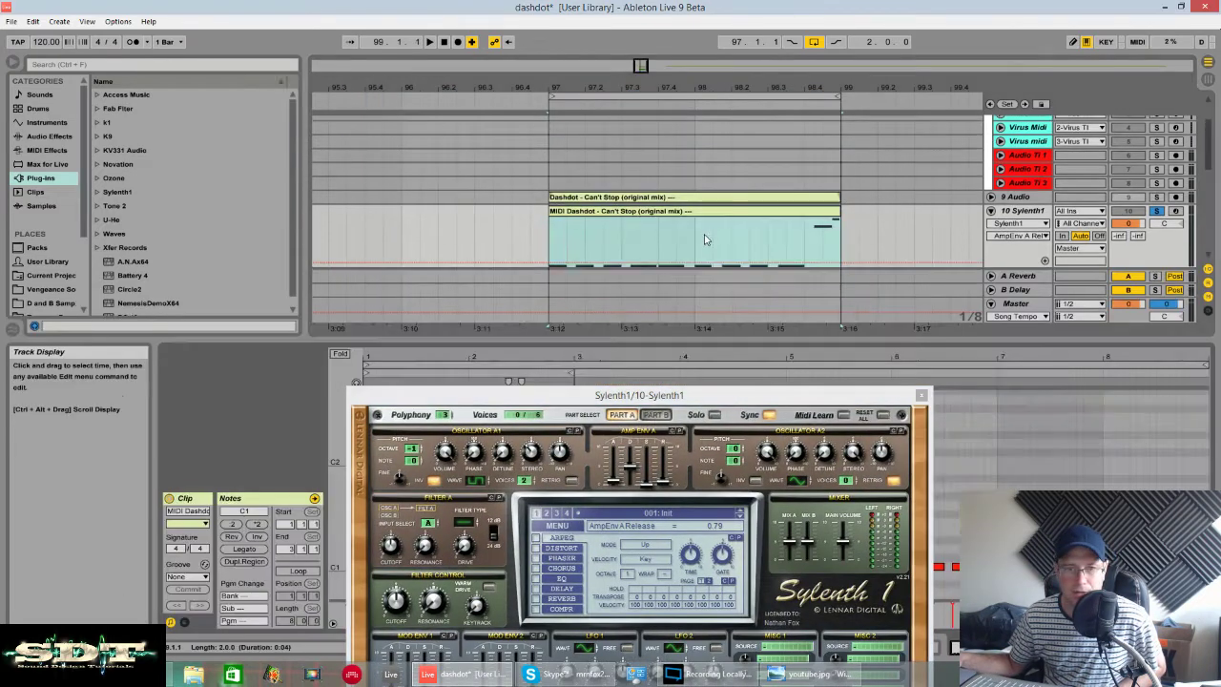
drag(639, 395, 639, 680)
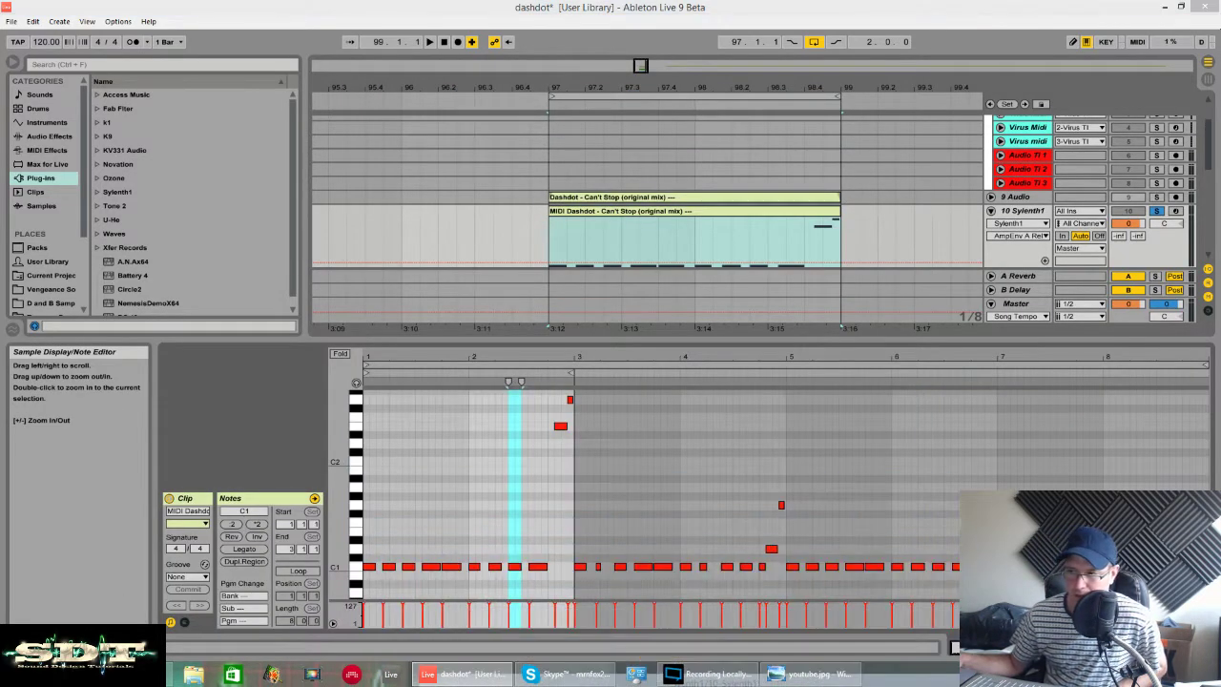
drag(802, 680, 806, 130)
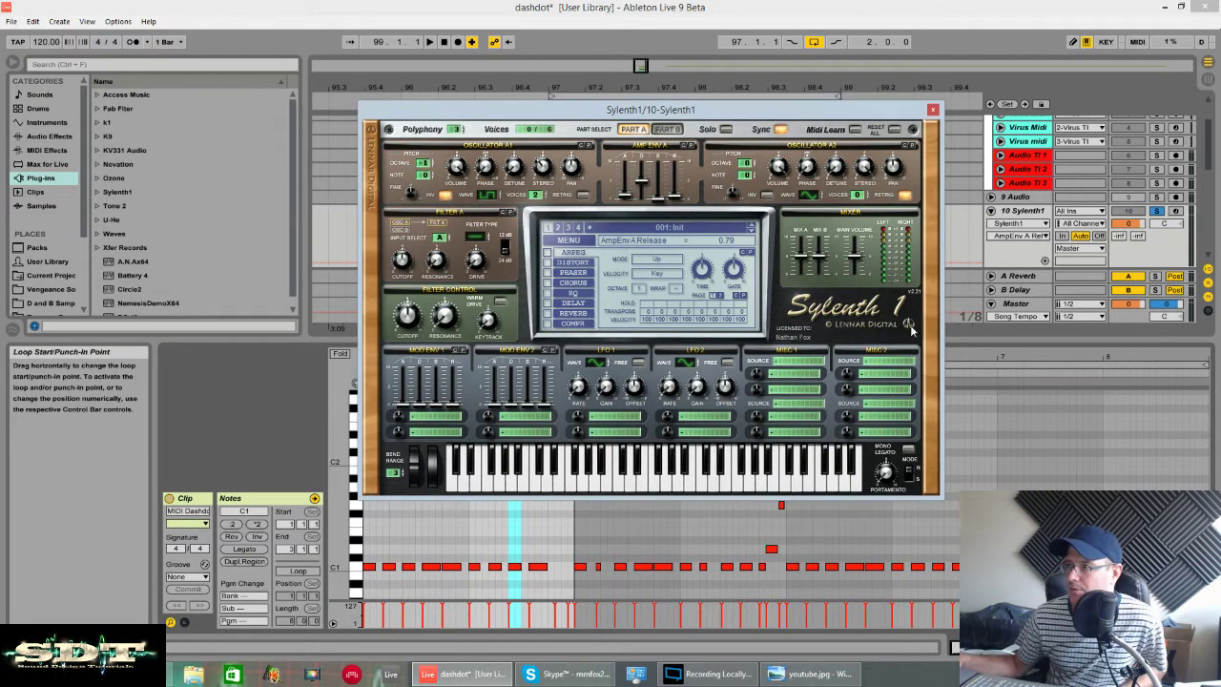
Raise oscillator A2 to 6 unison voices and audition the clip.
drag(858, 196, 858, 148)
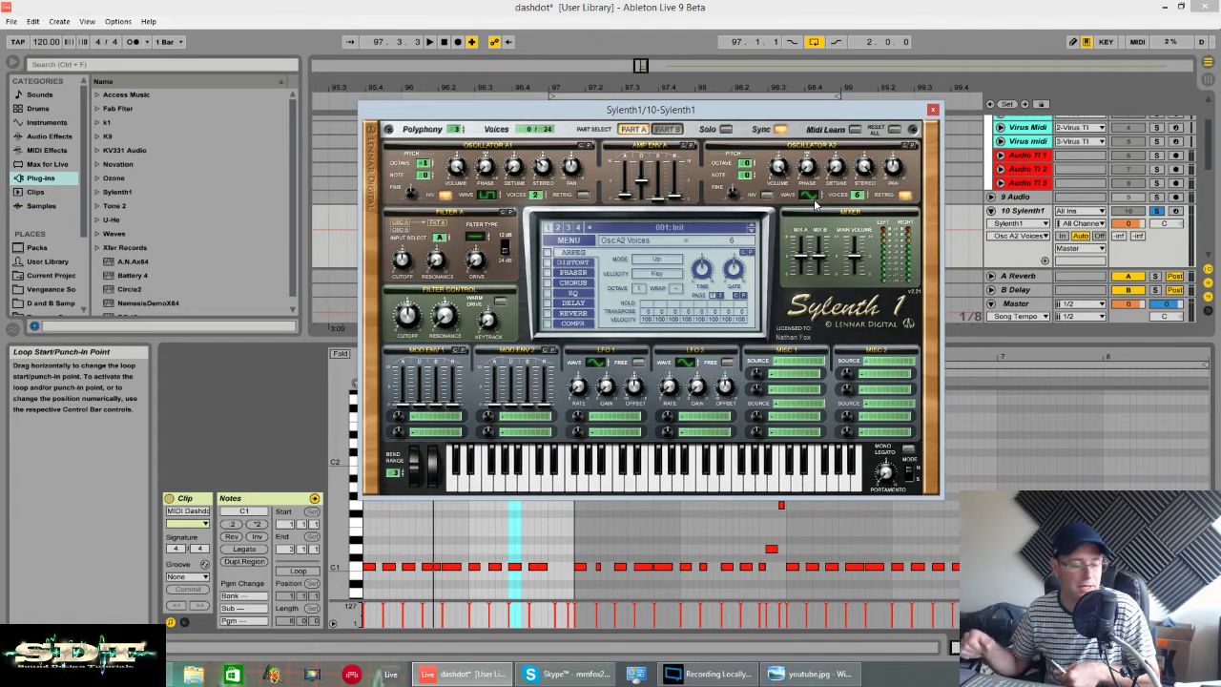
key(space)
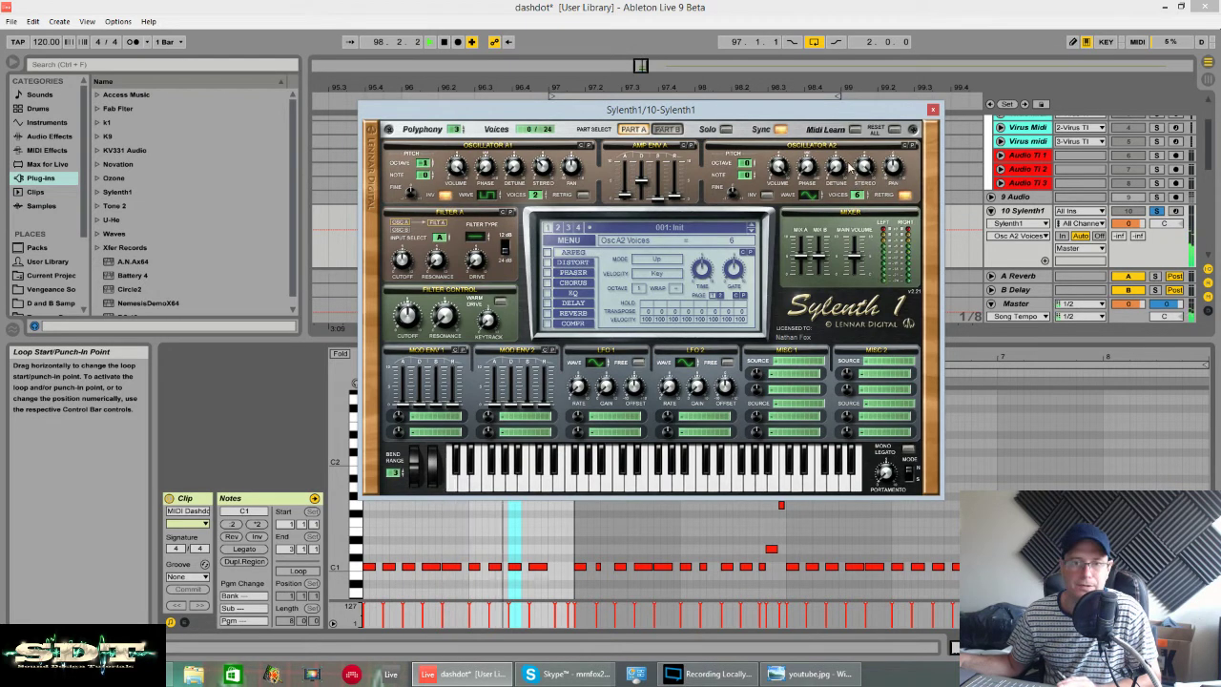
key(space)
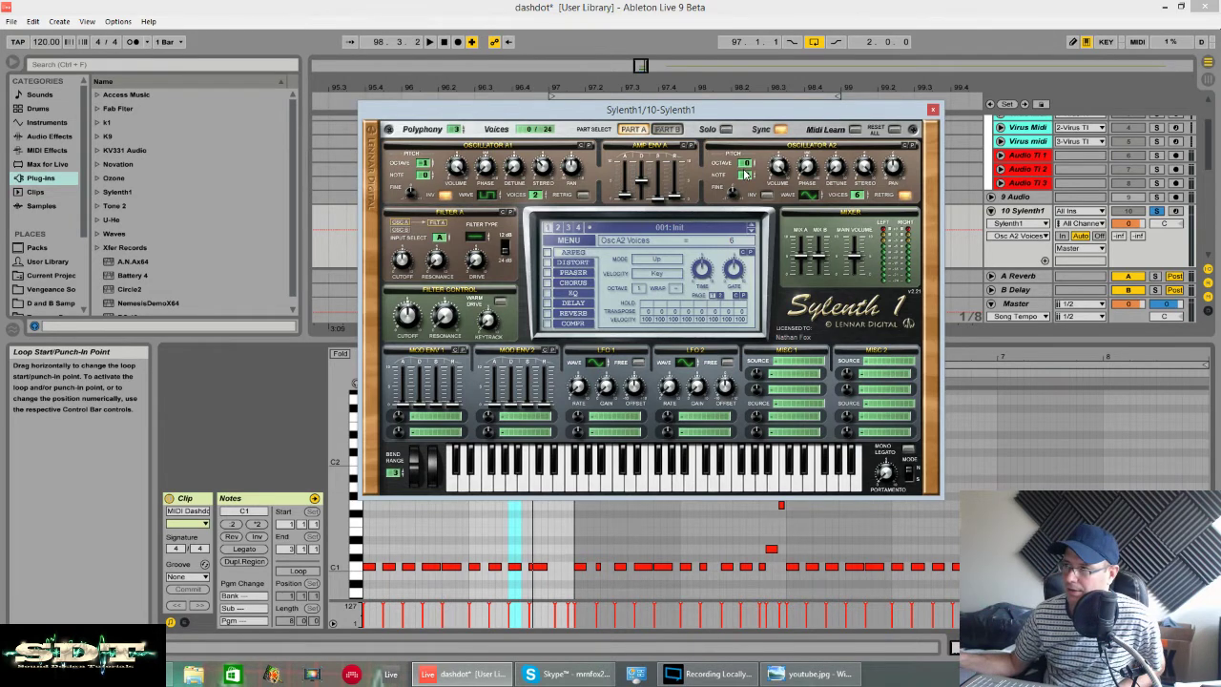
key(space)
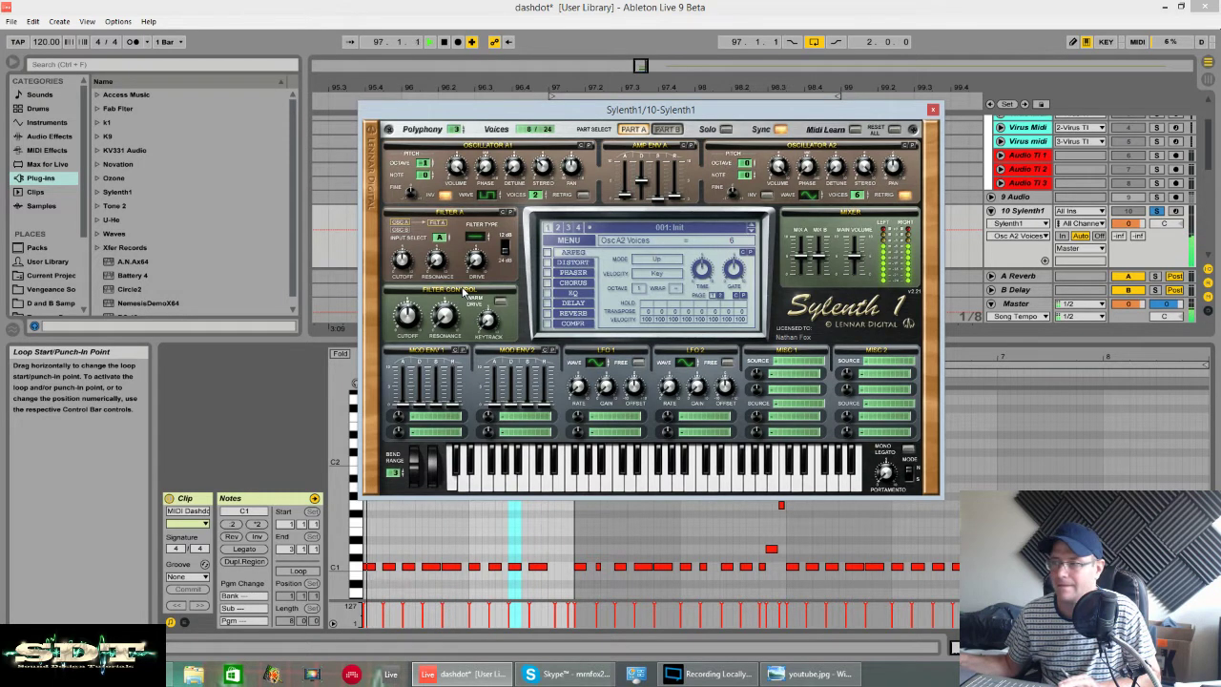
Switch Filter A to lowpass and raise its cutoff to about 2293 Hz.
key(space)
click(475, 235)
click(475, 234)
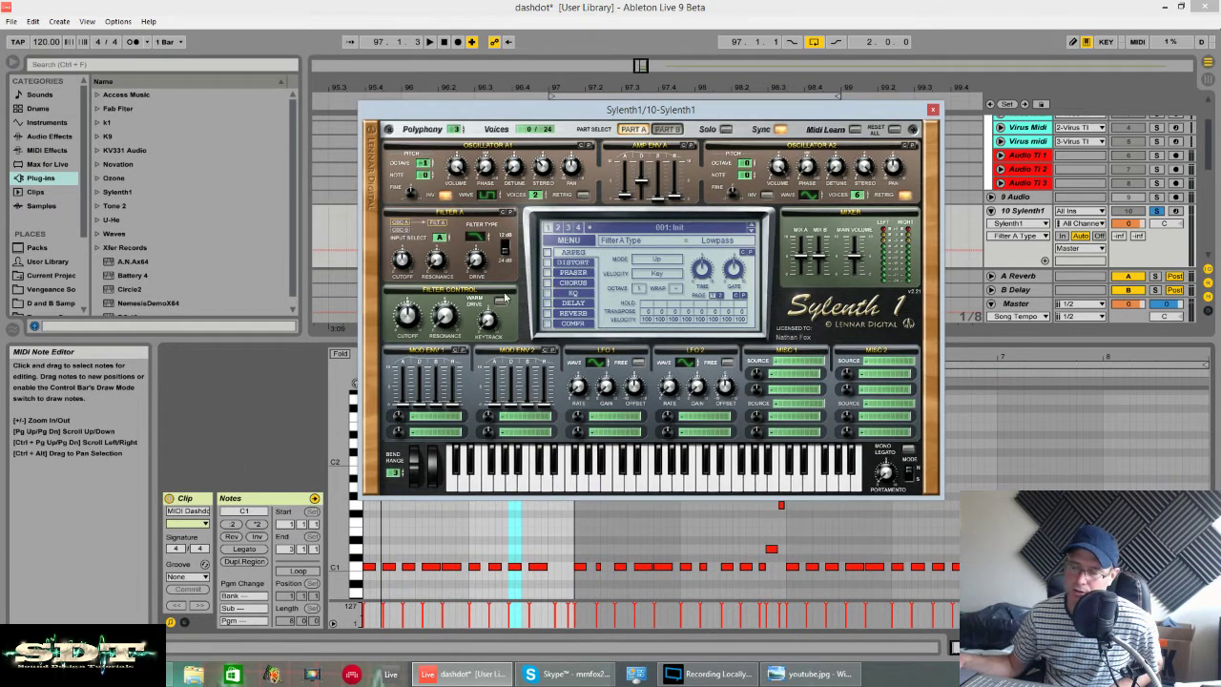
click(402, 258)
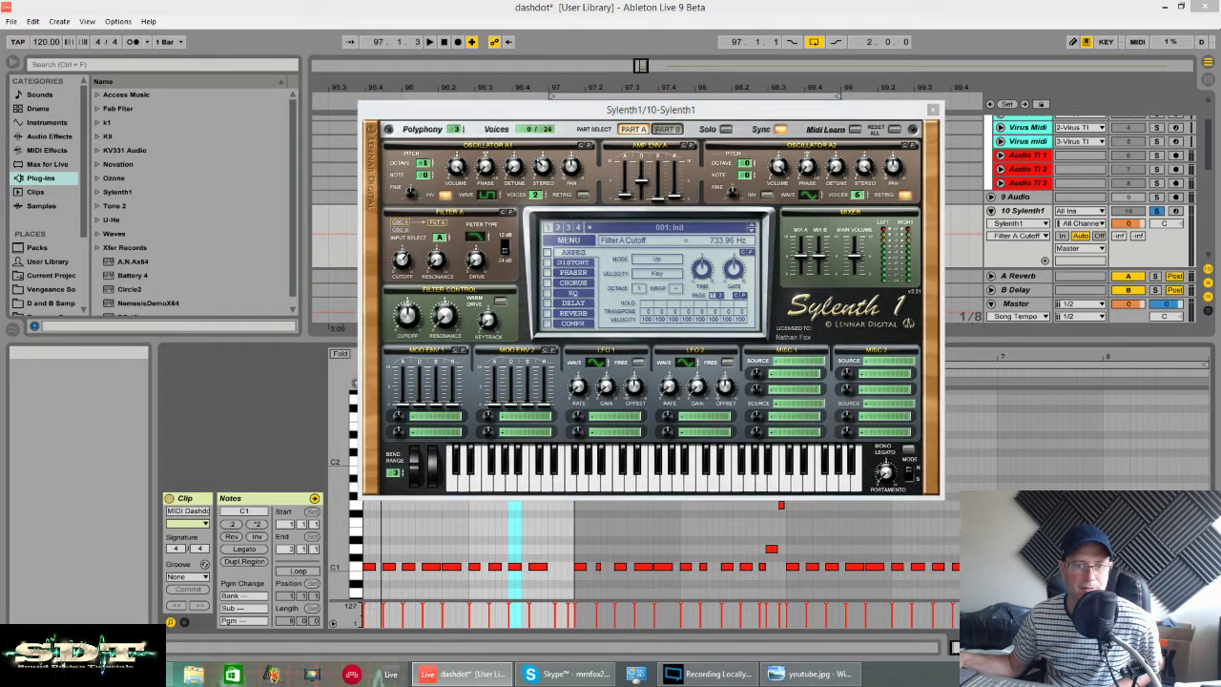
drag(401, 267, 388, 241)
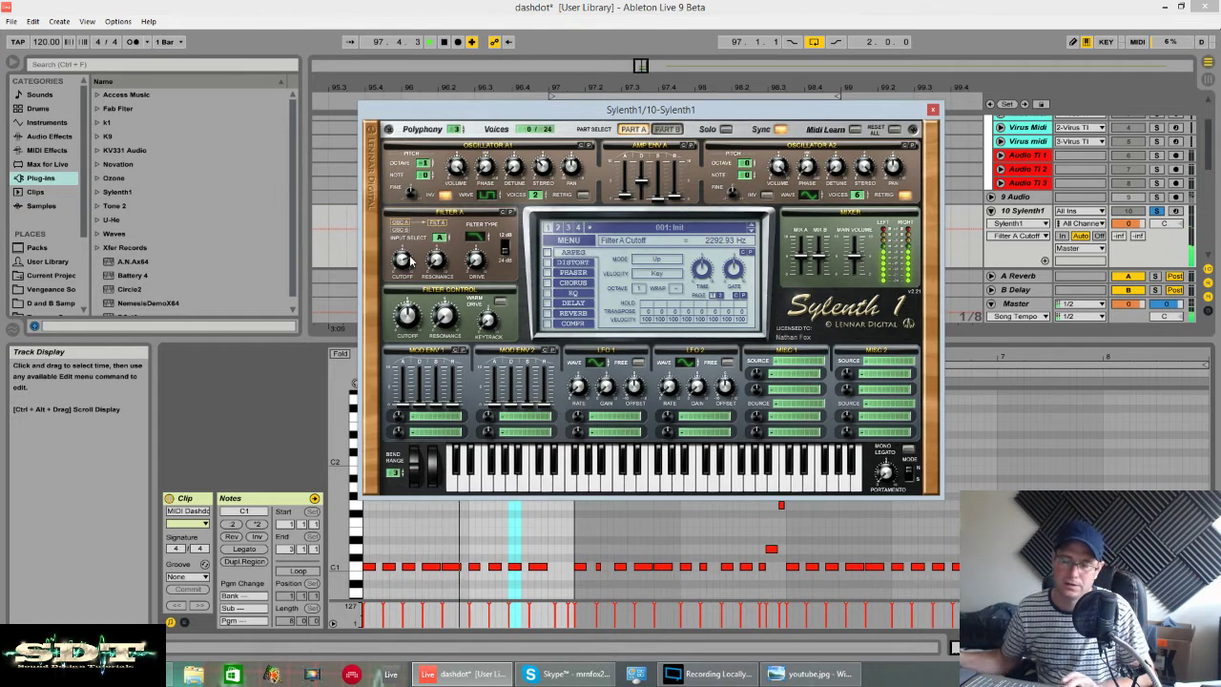
key(space)
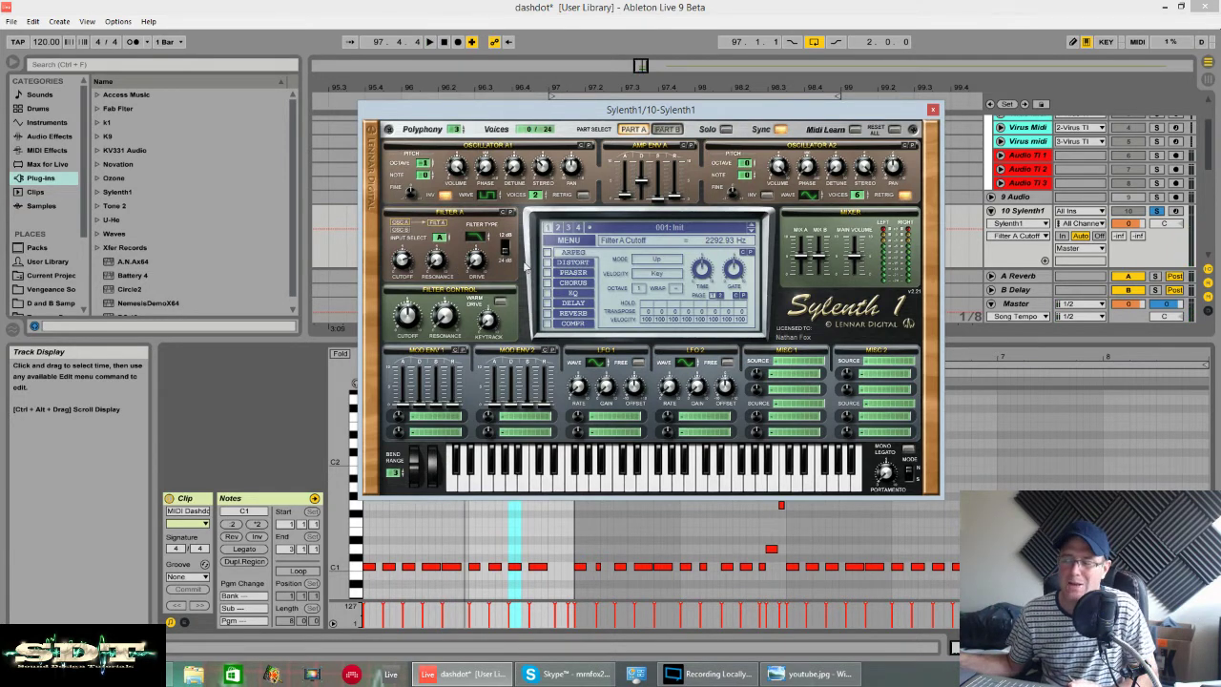
Raise Filter A drive to 2.43 while auditioning.
click(480, 267)
key(space)
drag(480, 267, 484, 235)
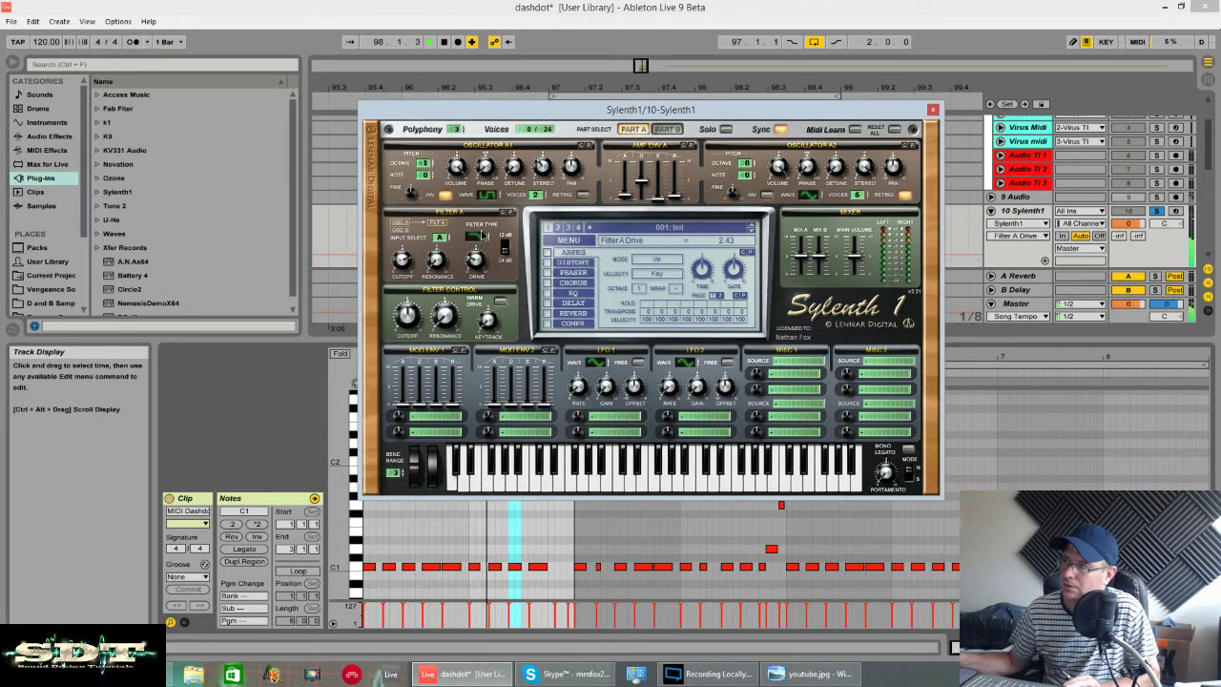
key(space)
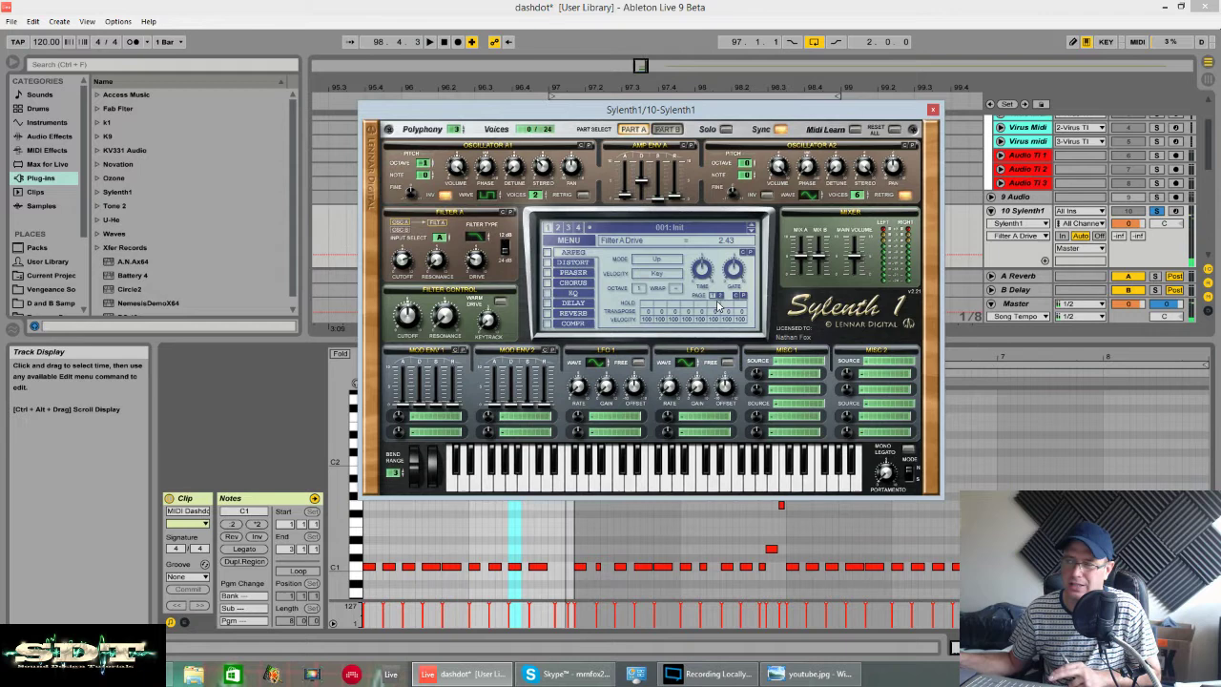
Route mod envelope 1 to Cutoff A with amount -4.95 and lower Filter A cutoff.
click(444, 423)
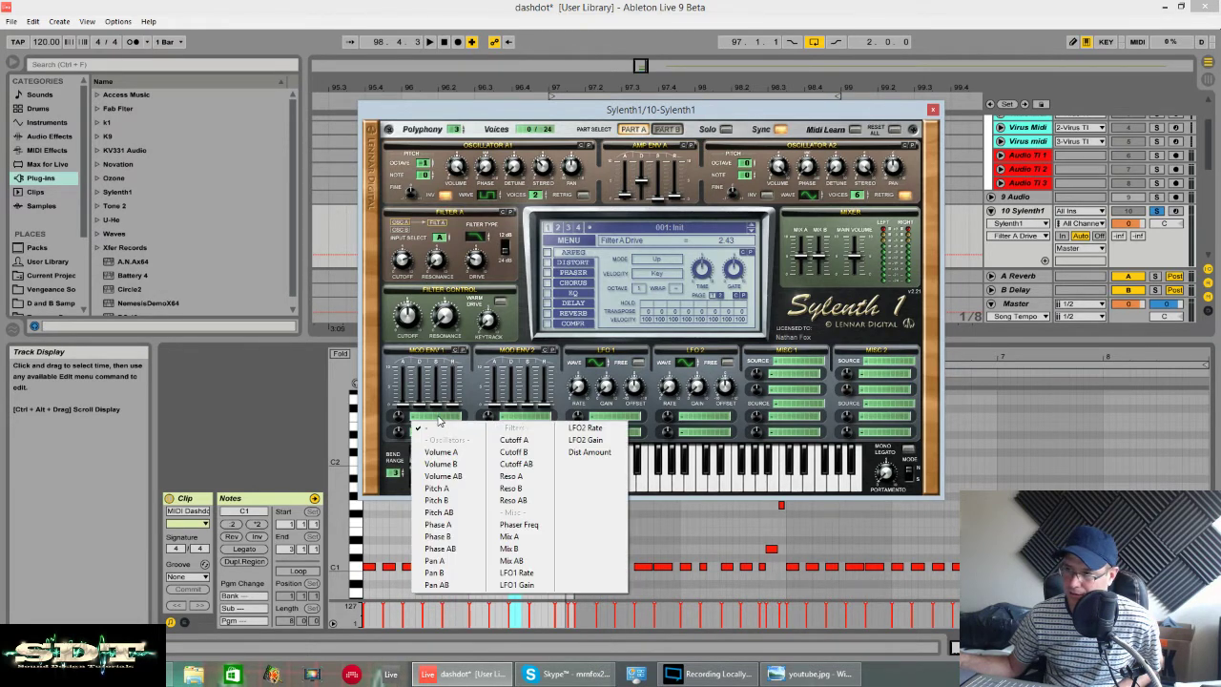
click(522, 442)
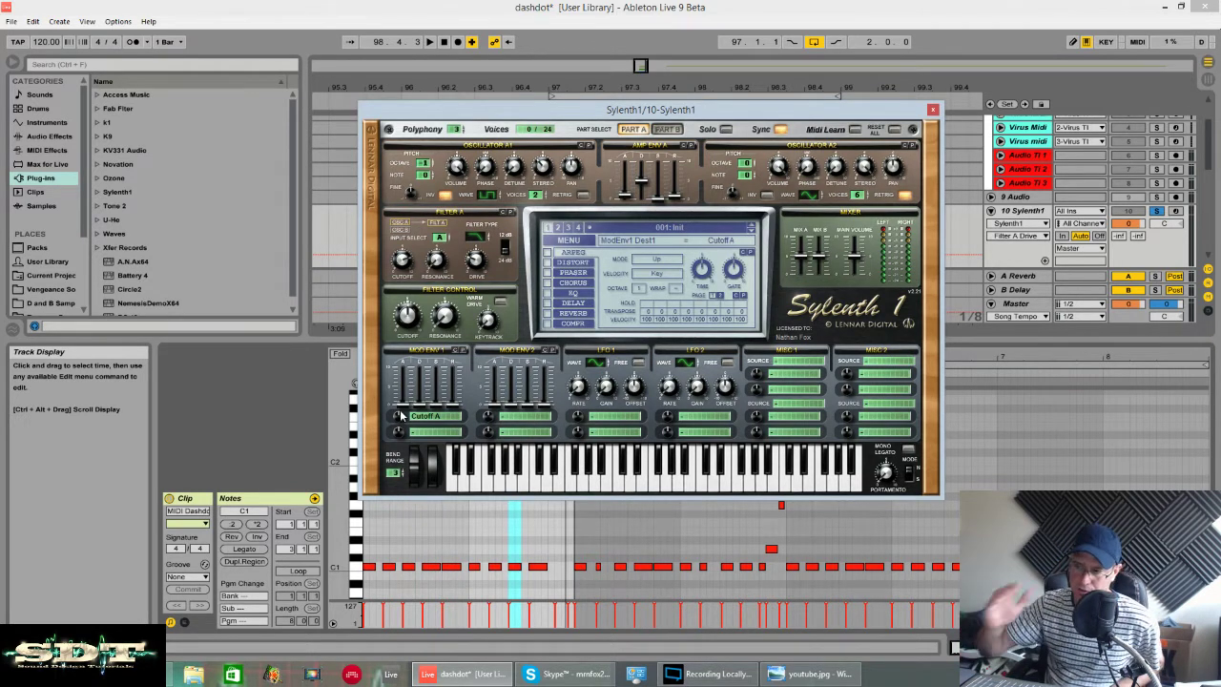
click(401, 416)
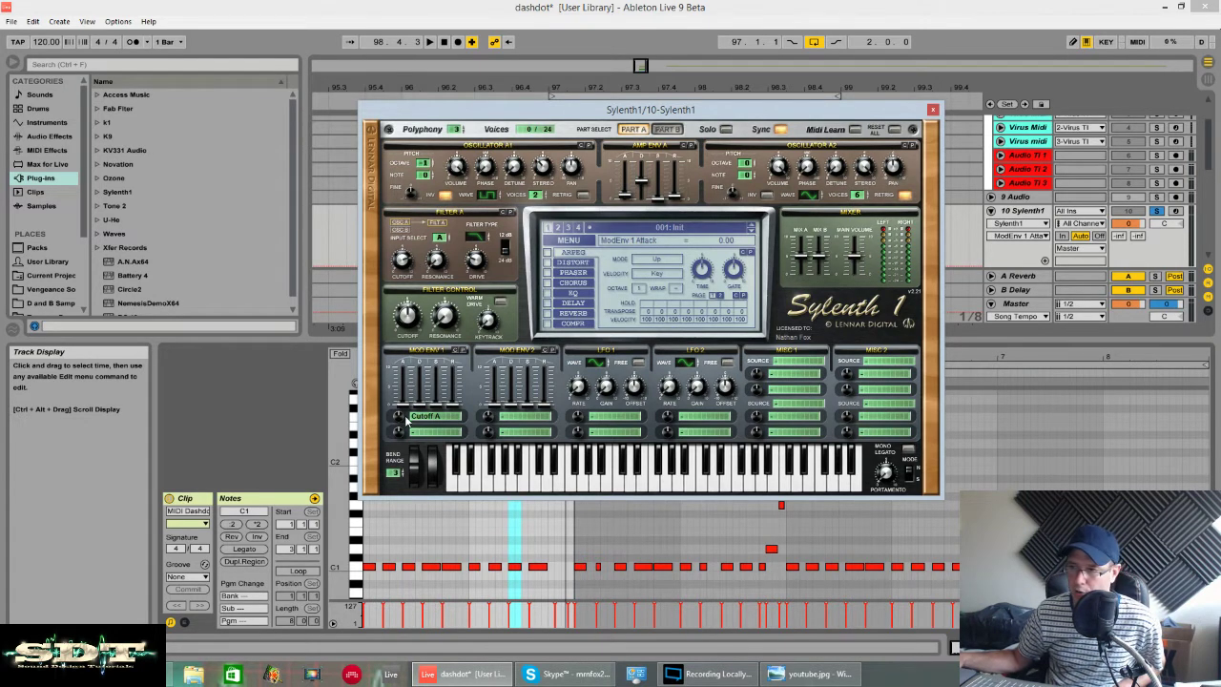
drag(404, 418, 404, 432)
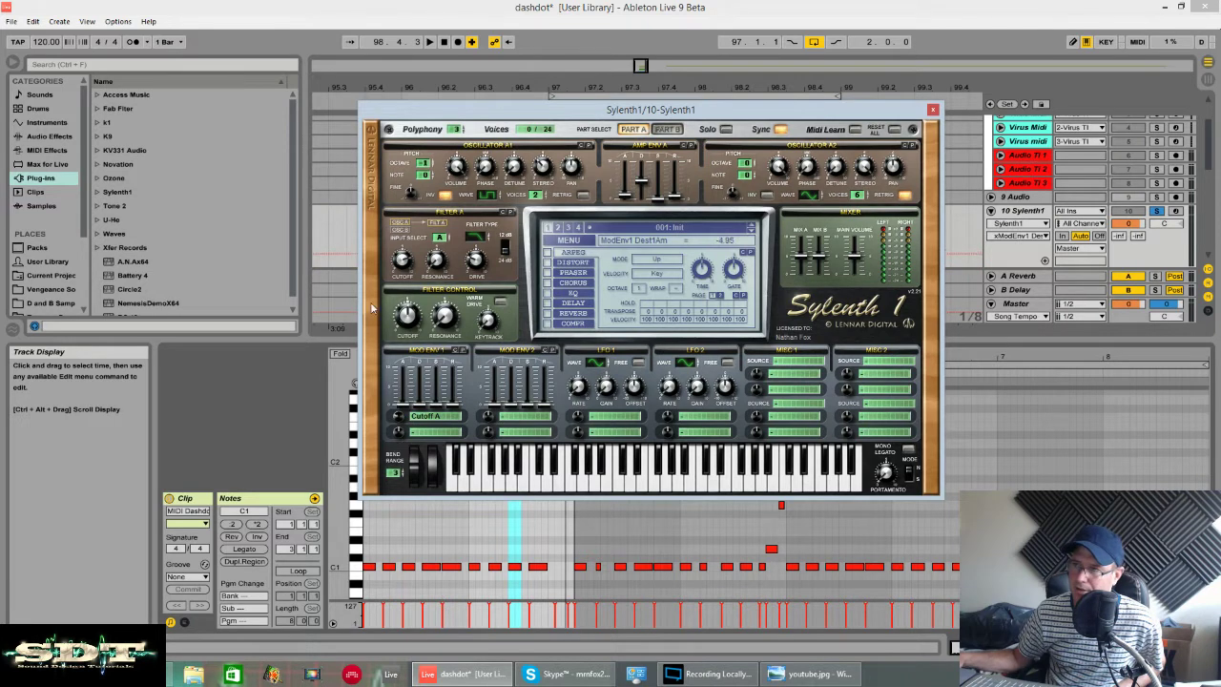
drag(404, 260, 405, 267)
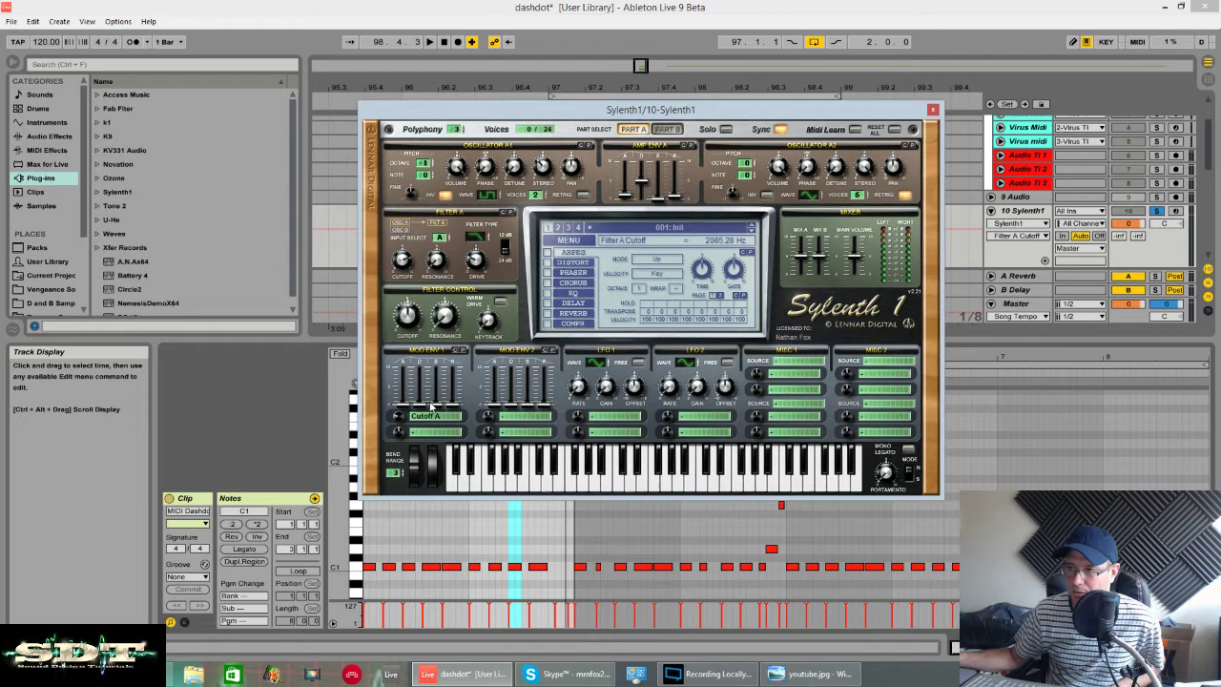
Shape mod envelope 1: release 1.84, decay 0.11, attack 1.90, adjusting sustain.
click(431, 408)
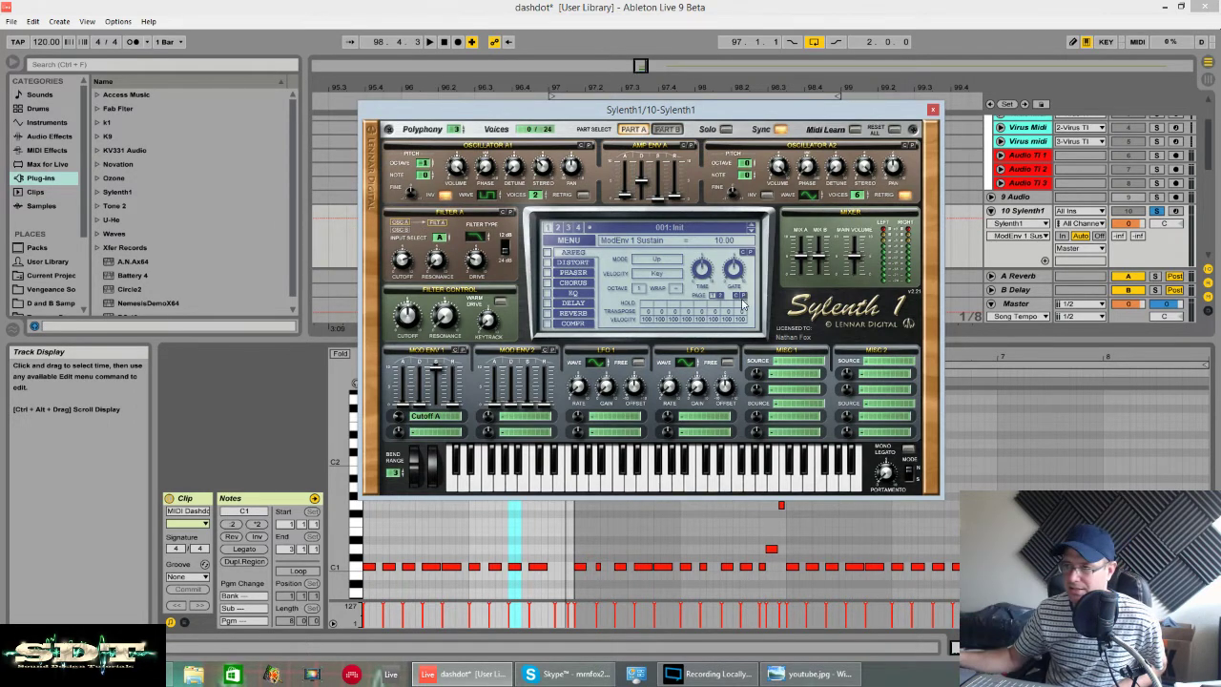
click(407, 410)
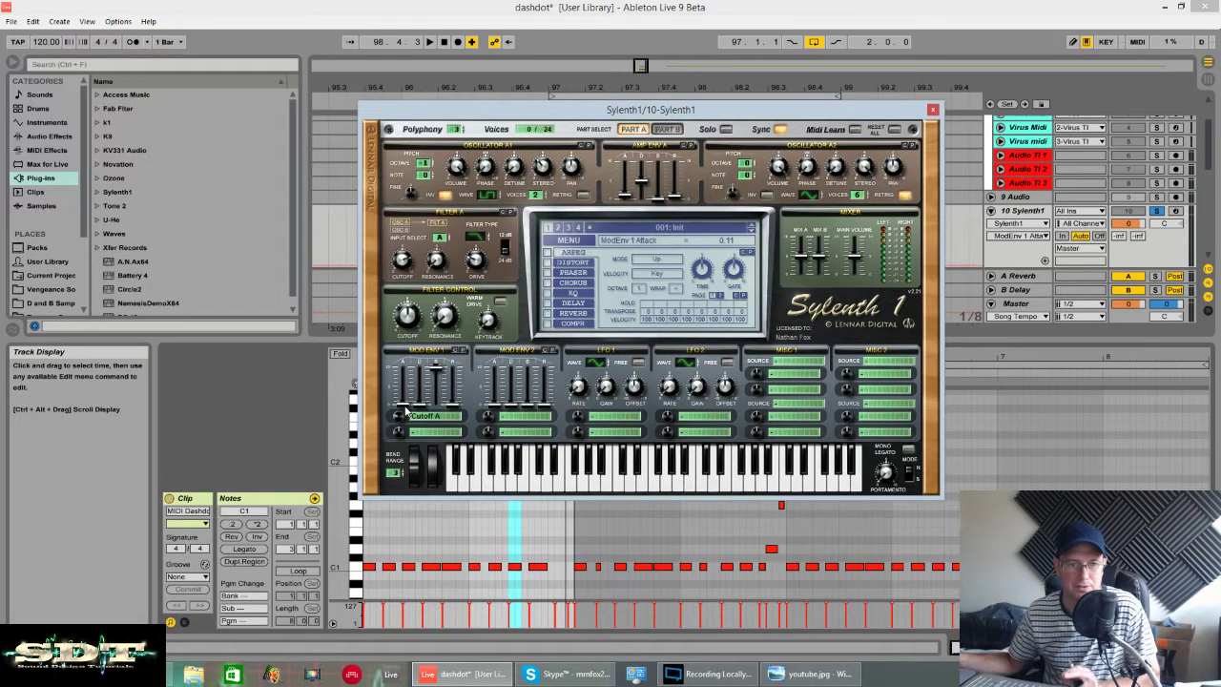
drag(452, 406, 456, 390)
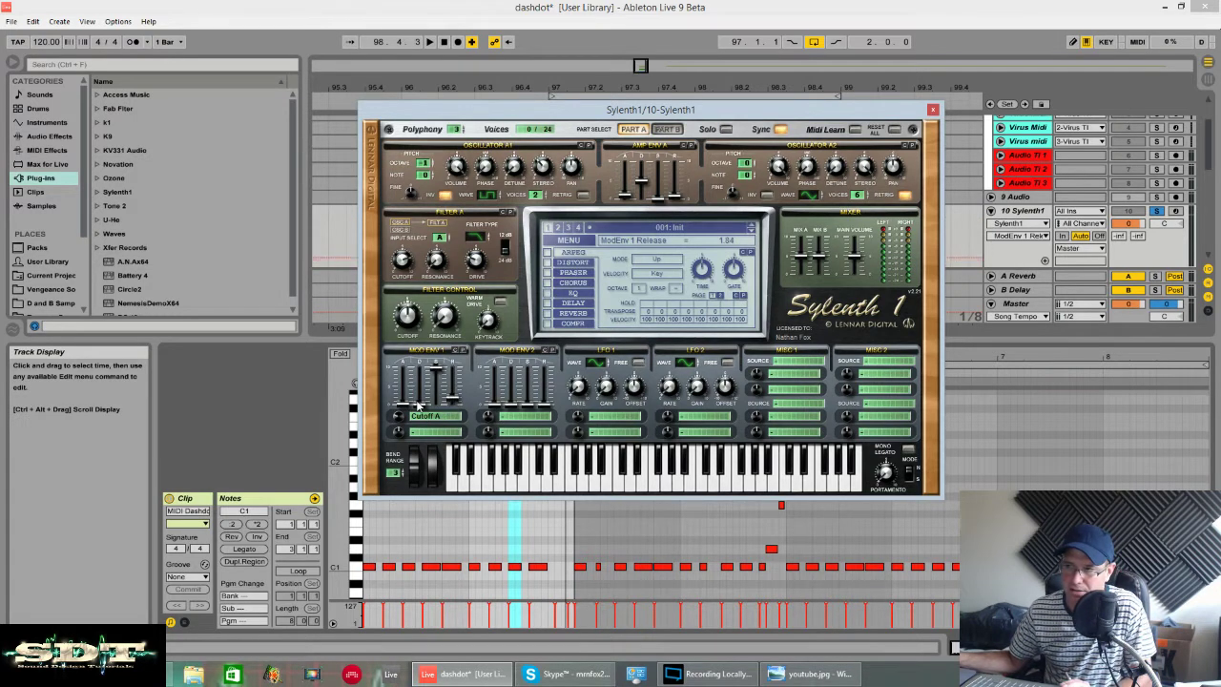
click(417, 405)
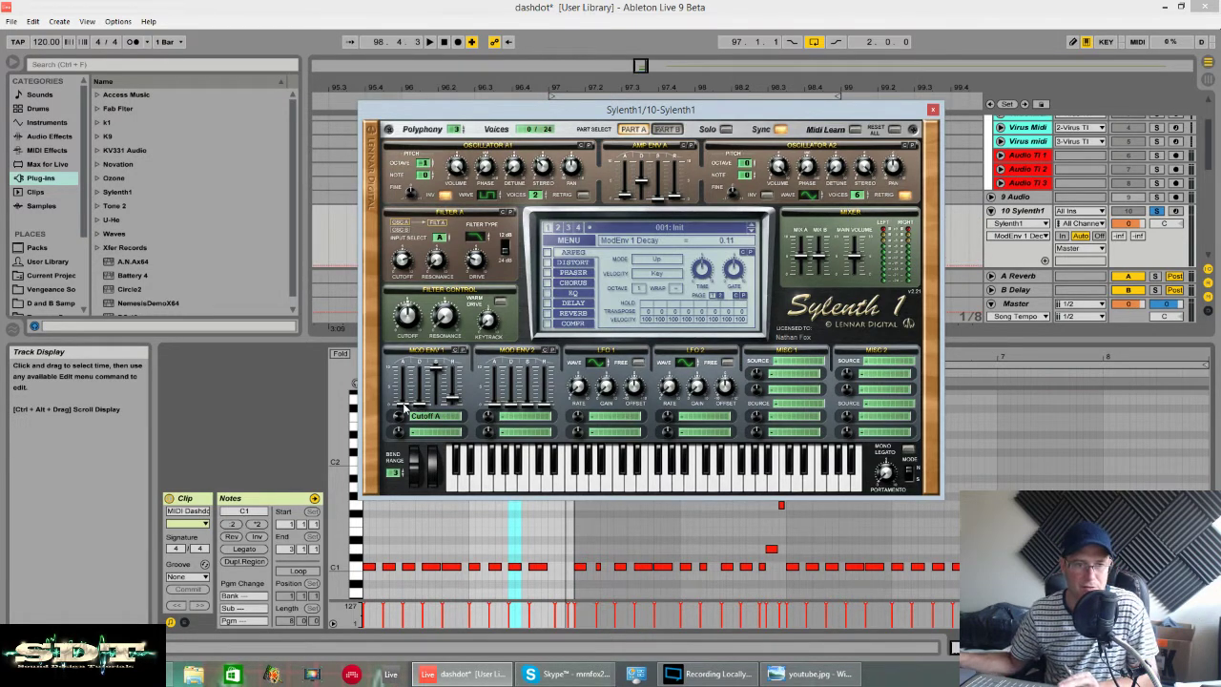
key(space)
drag(407, 411, 406, 391)
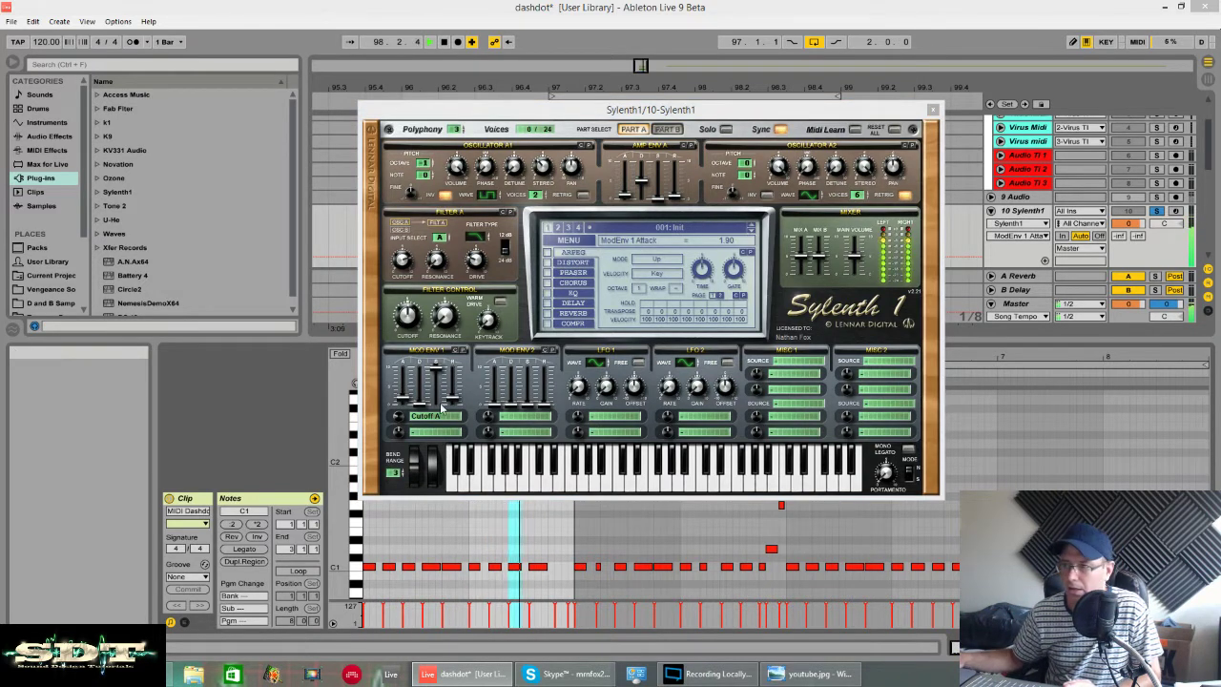
key(space)
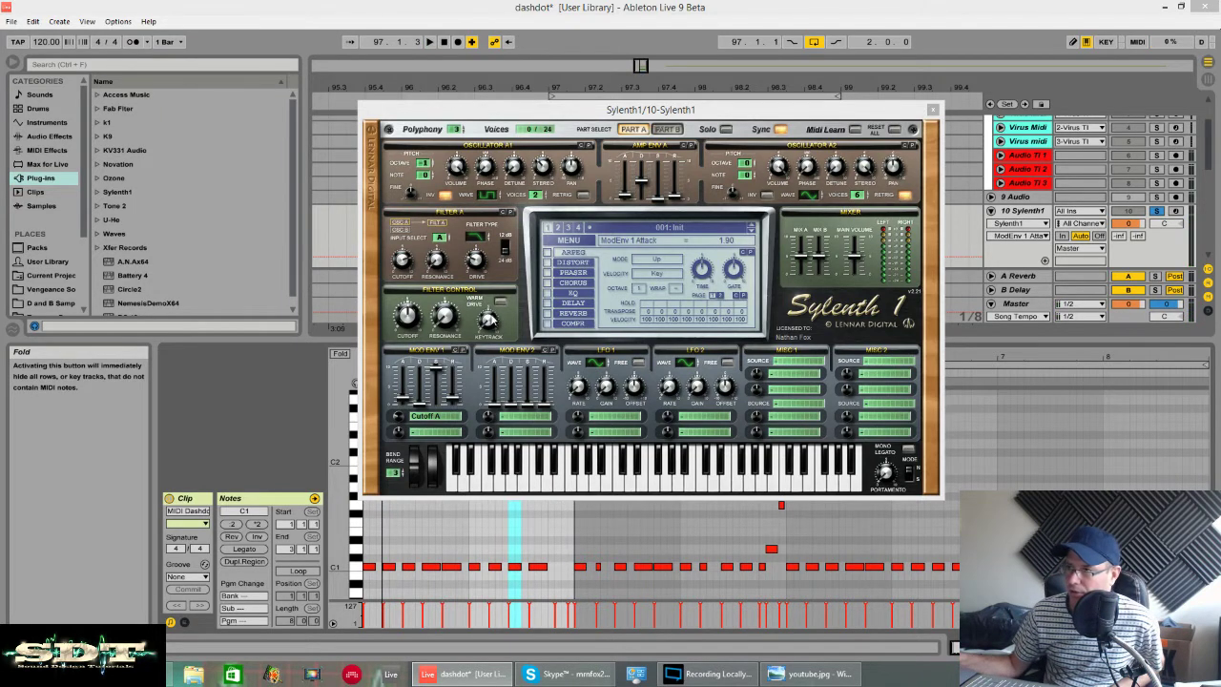
Enable the filter Warm Drive, audition it, and drag the Sylenth1 window to the bottom-right.
click(500, 302)
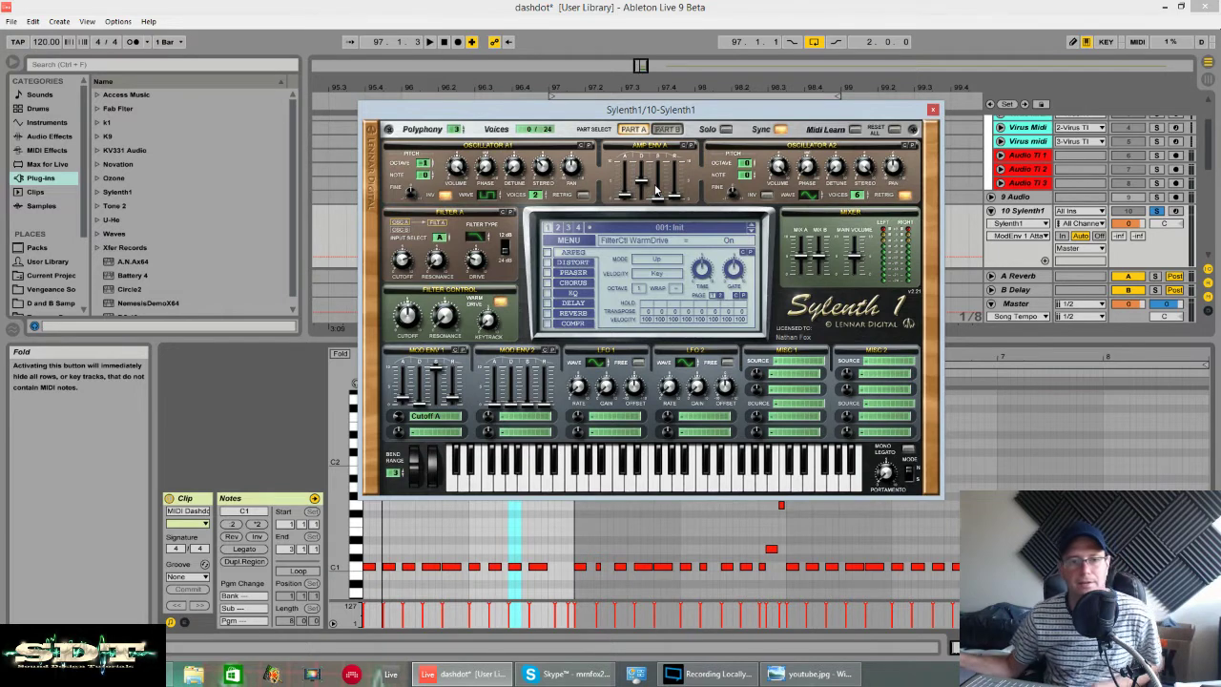
key(space)
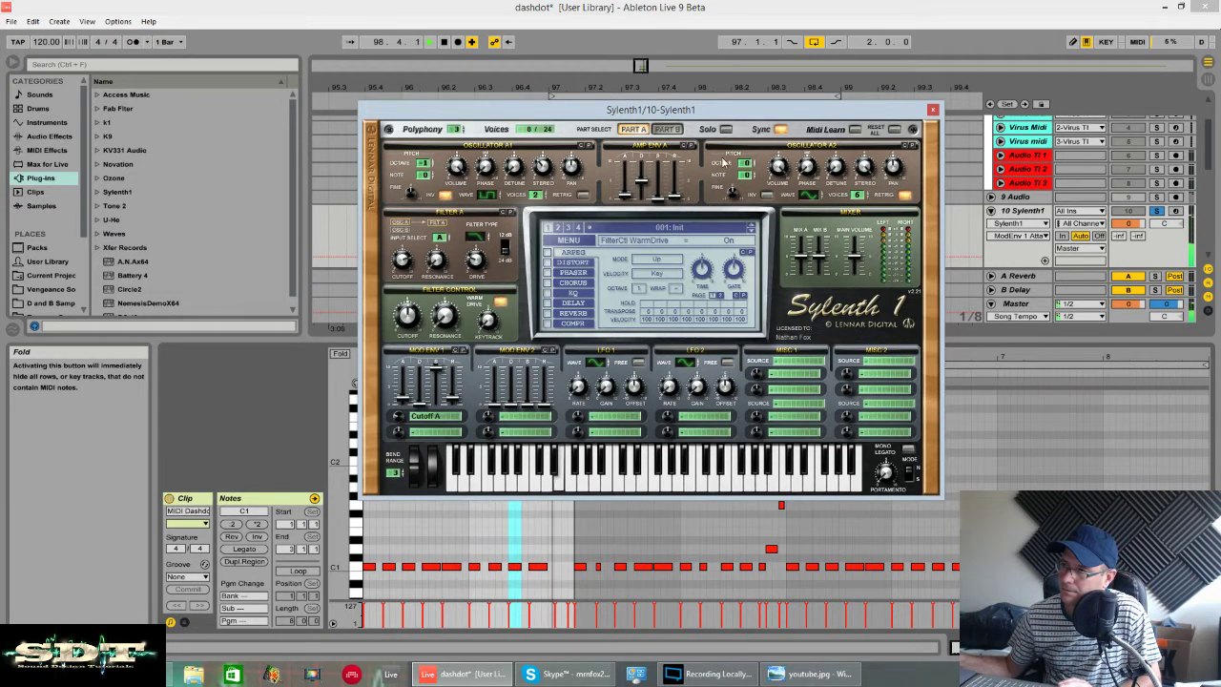
key(space)
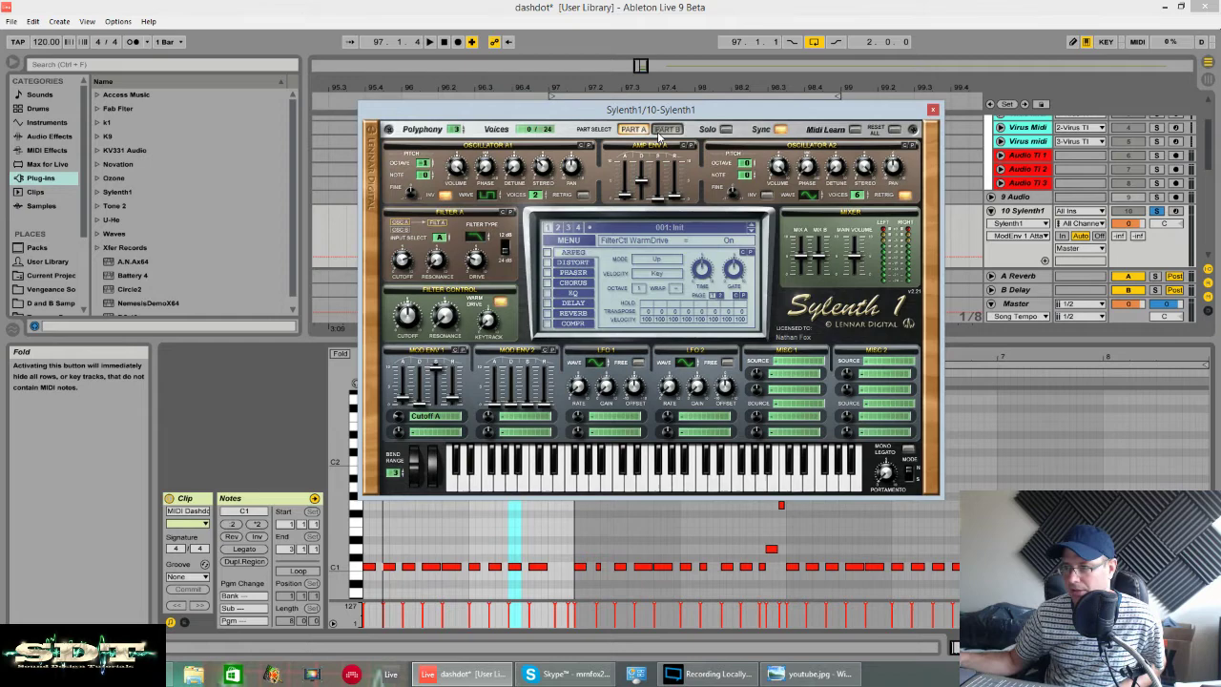
drag(649, 109, 1038, 521)
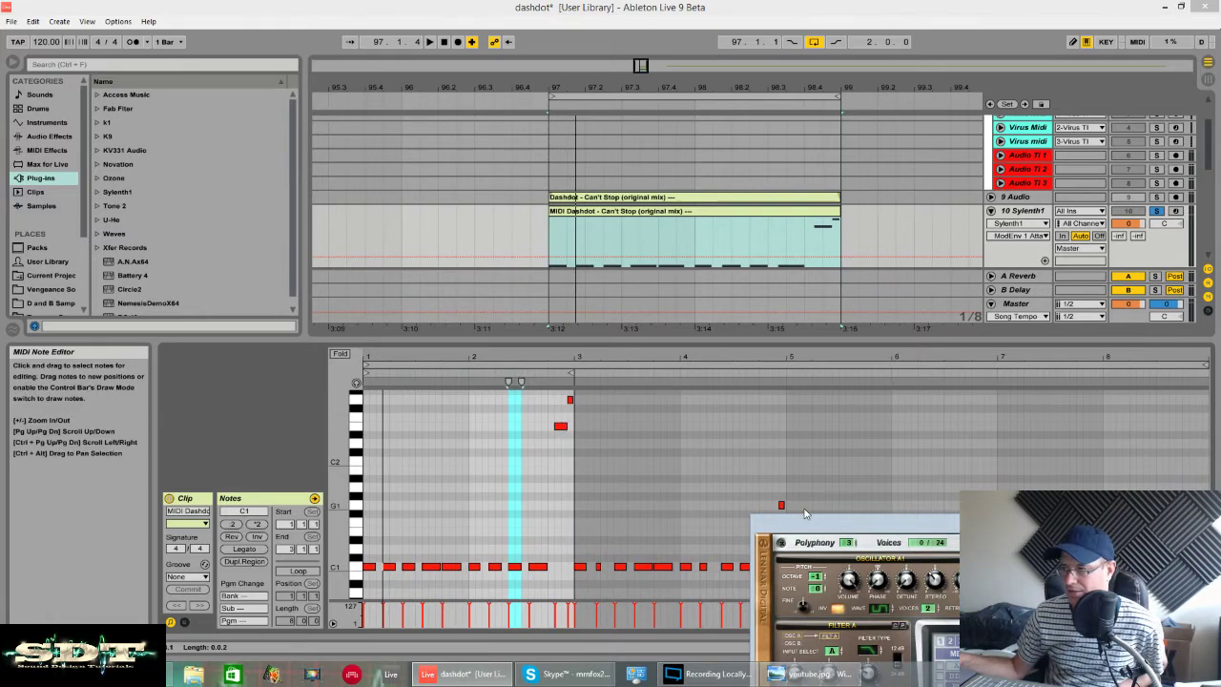
Switch to Part B and set AMP ENV B to decay 3.97, sustain 0.00 and release 0.44.
drag(792, 519, 563, 305)
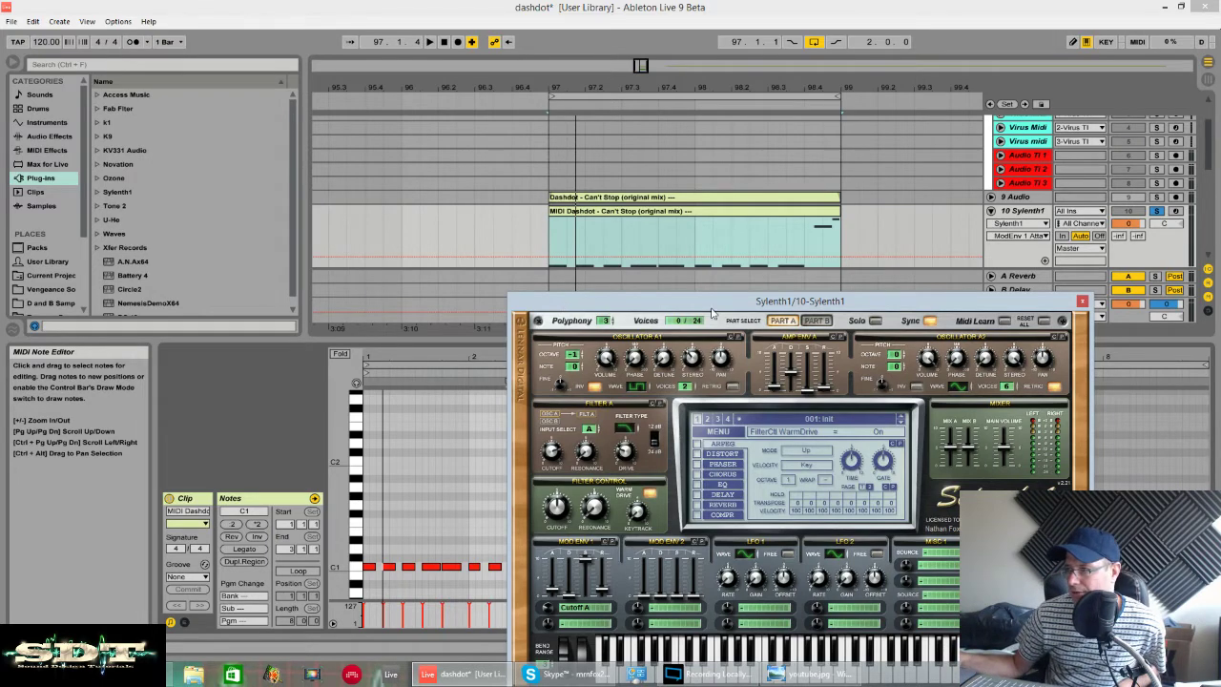
drag(715, 307, 605, 200)
click(714, 213)
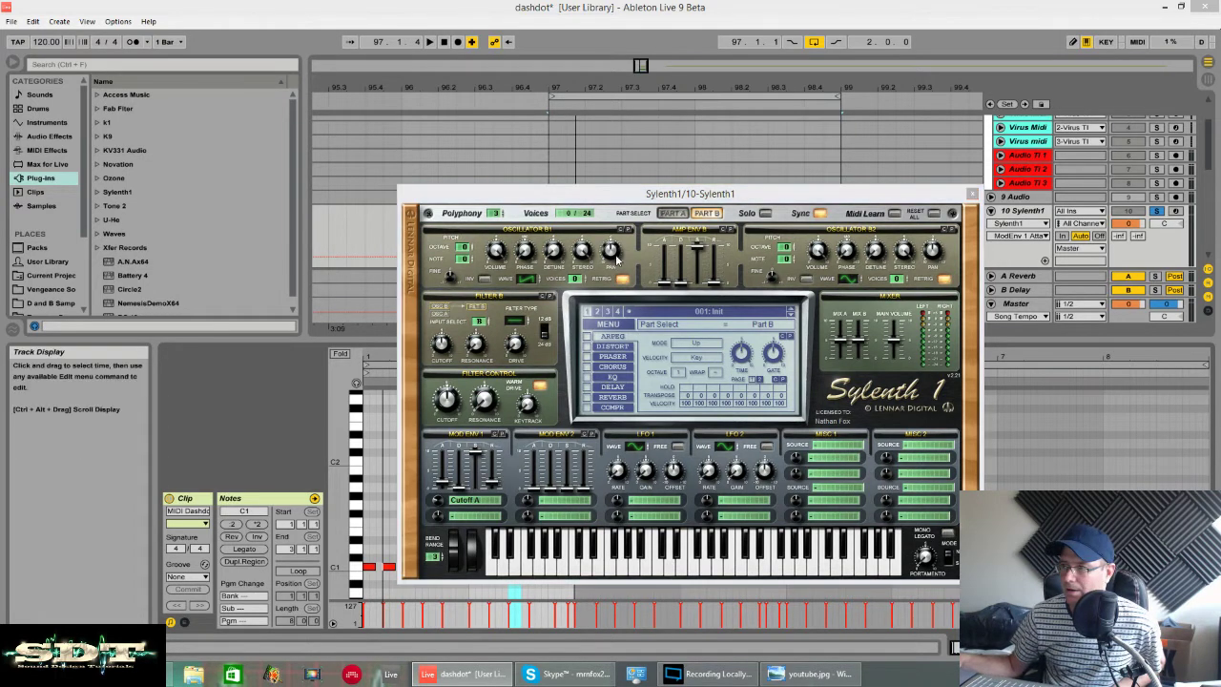
click(665, 283)
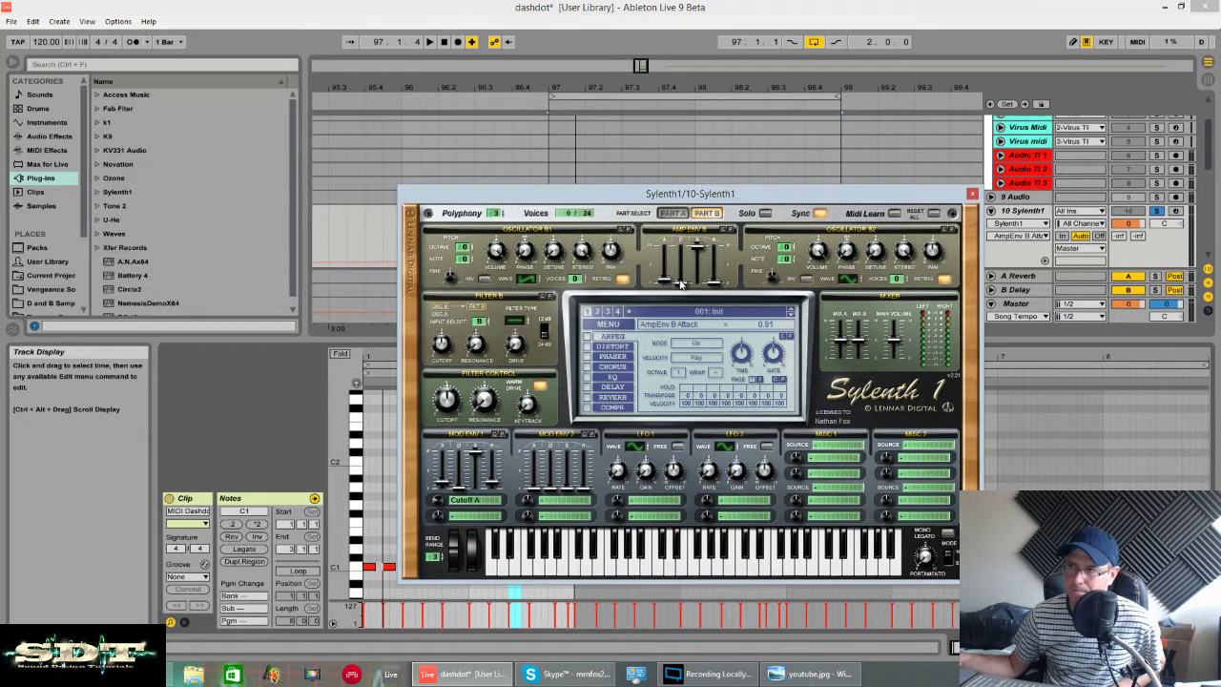
drag(680, 283, 699, 358)
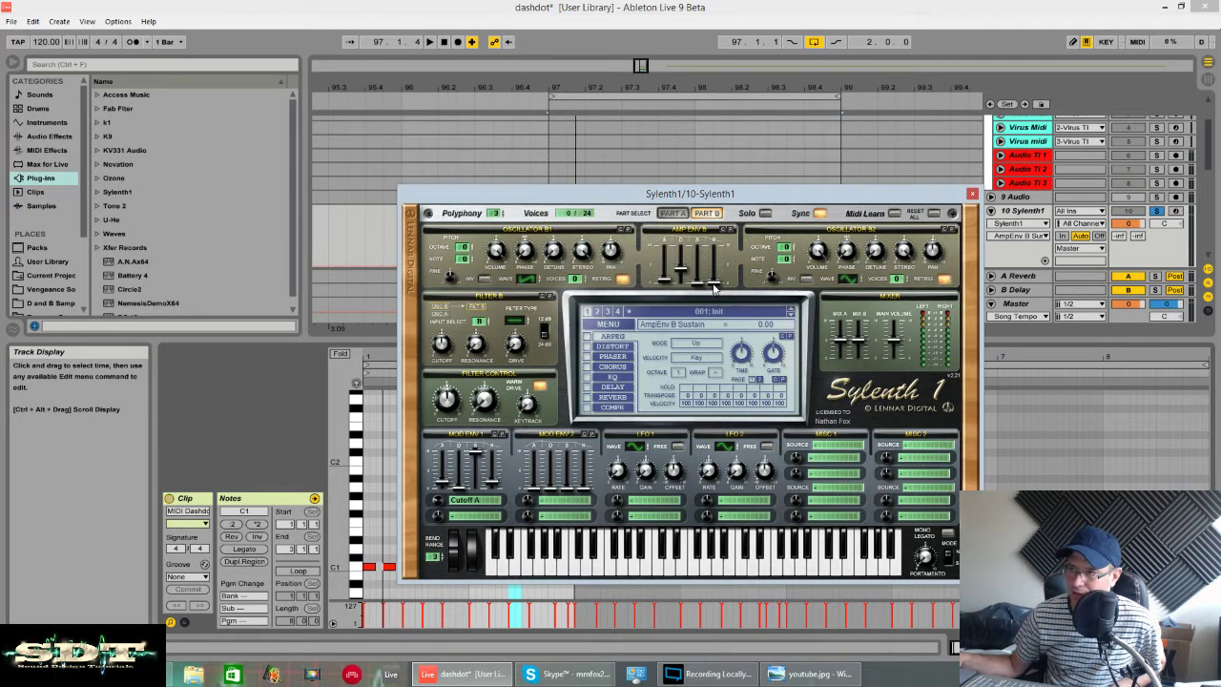
drag(714, 288, 718, 284)
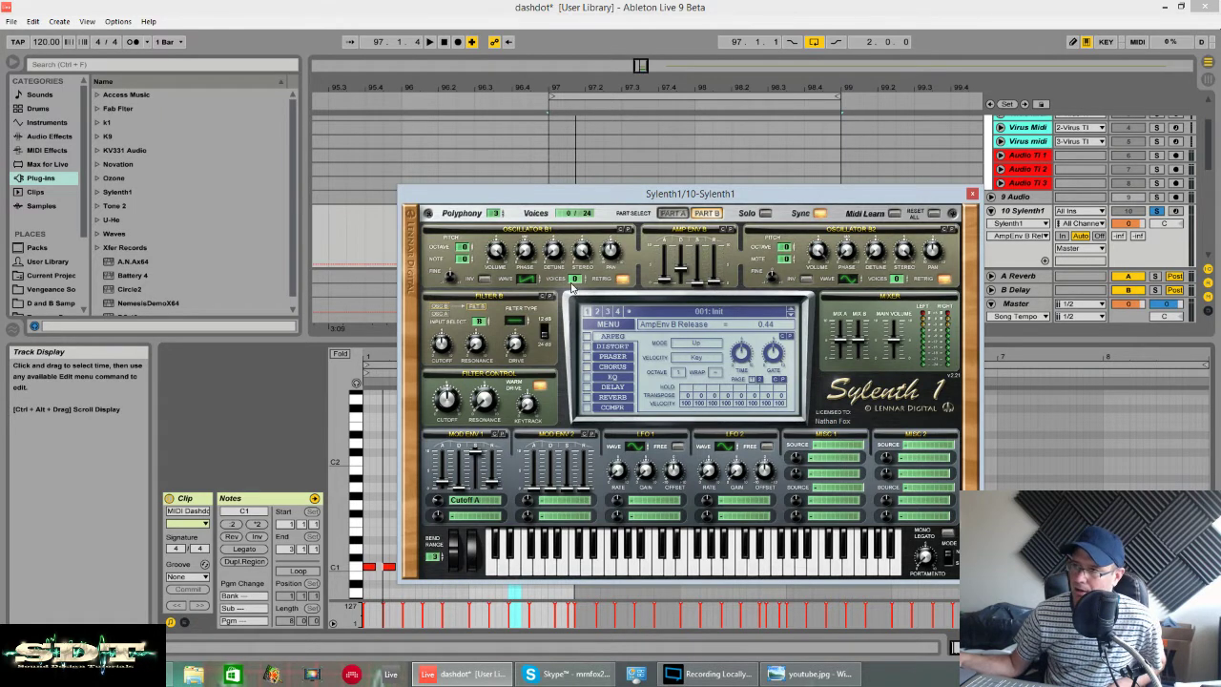
Give Osc B1 and Osc B2 one voice each and set Osc B2's waveform to QPulse.
click(574, 281)
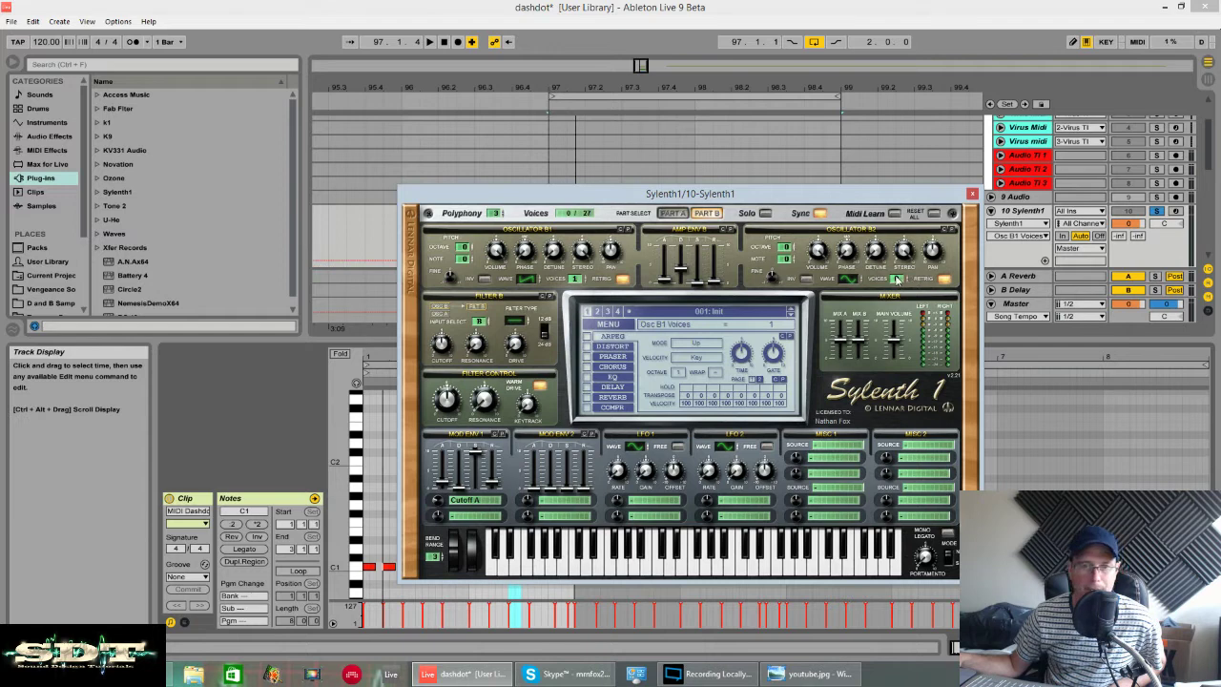
click(897, 280)
click(897, 277)
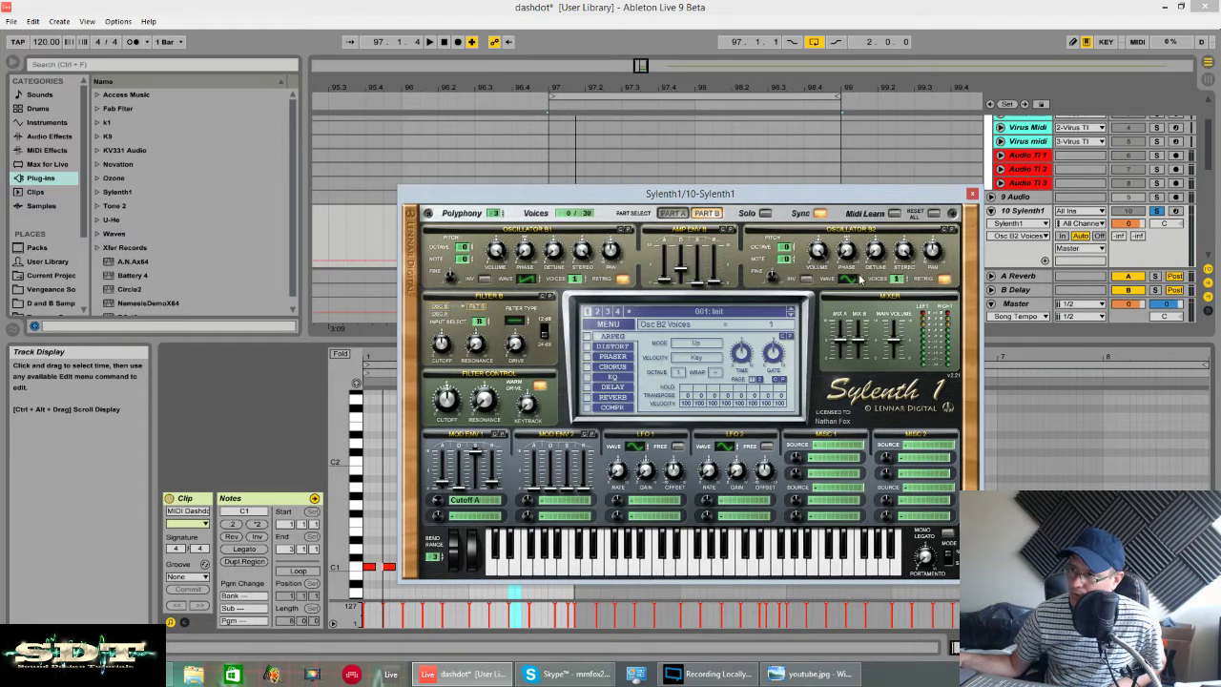
click(849, 279)
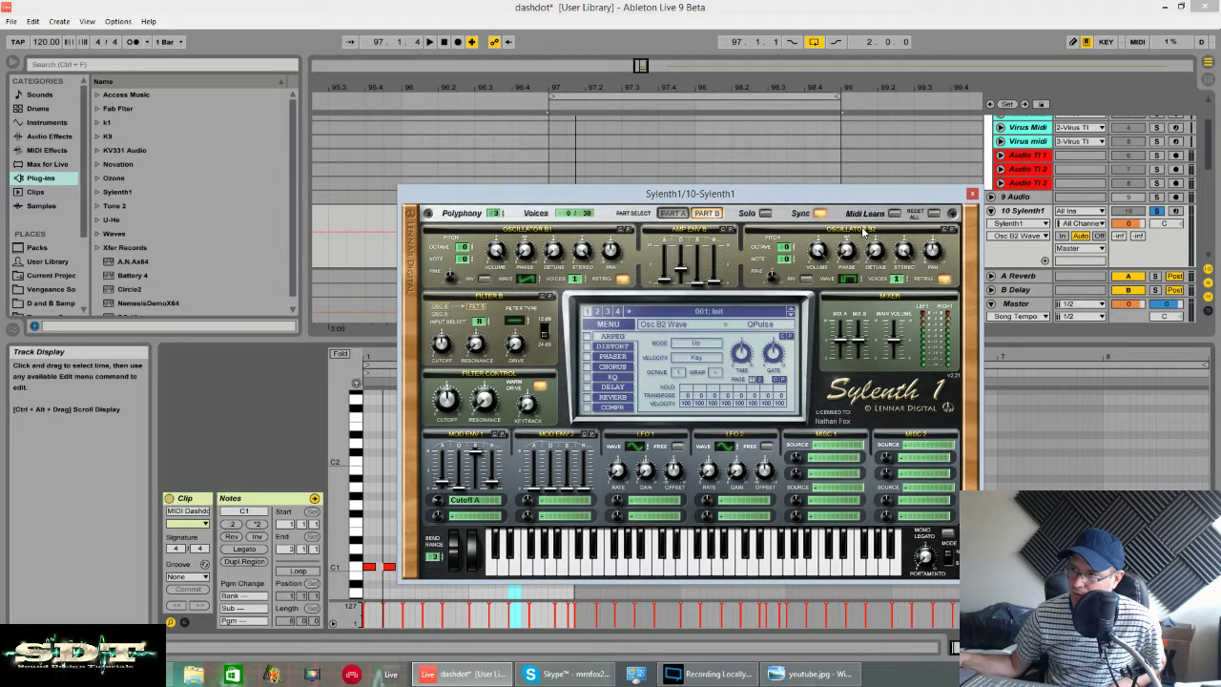
key(space)
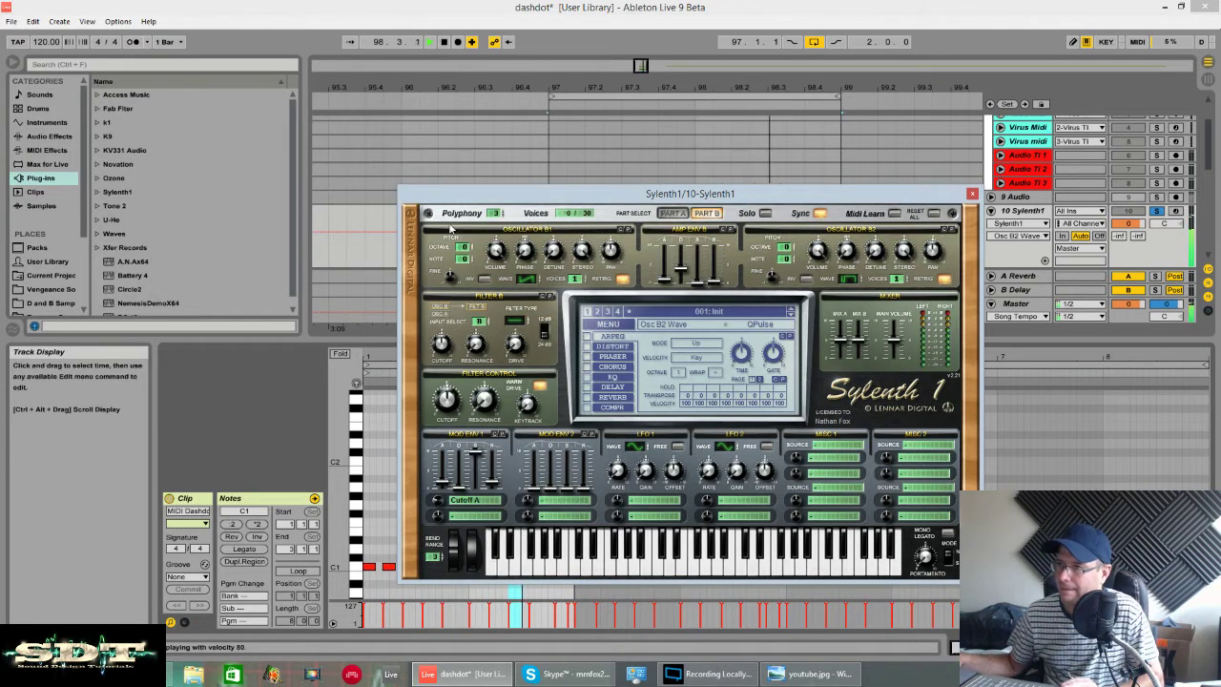
key(space)
Drop Osc B1 one octave and shift Osc B2's octave, auditioning each change.
drag(464, 248, 467, 261)
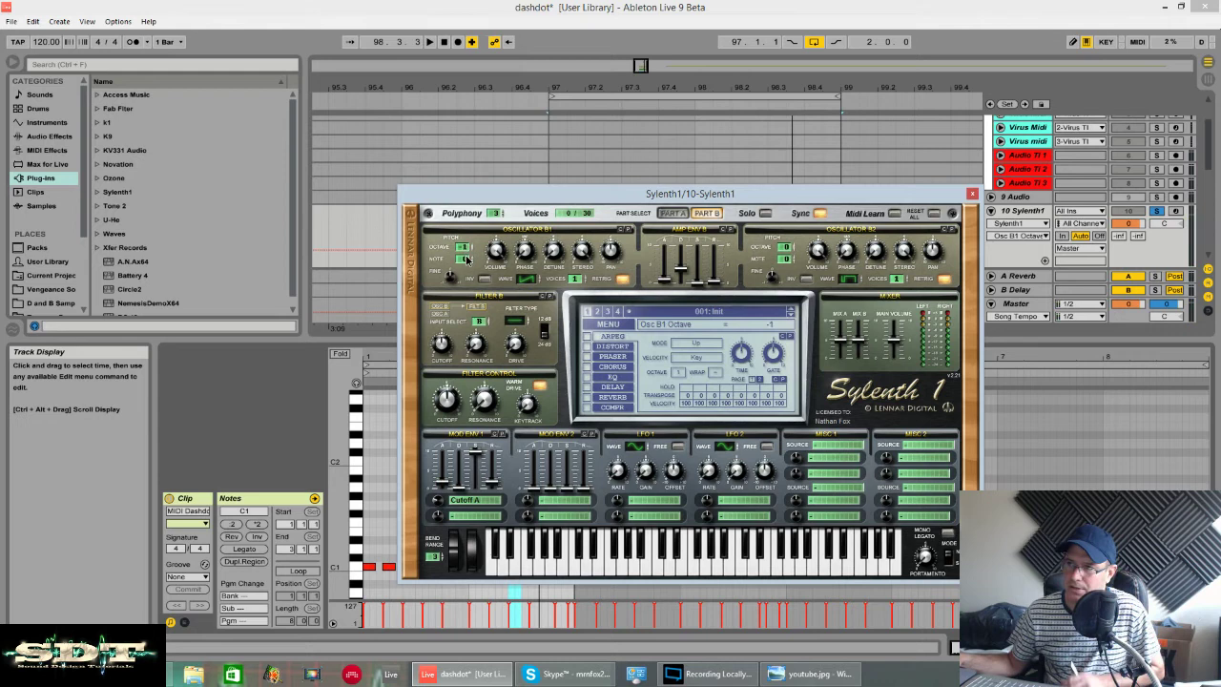
key(space)
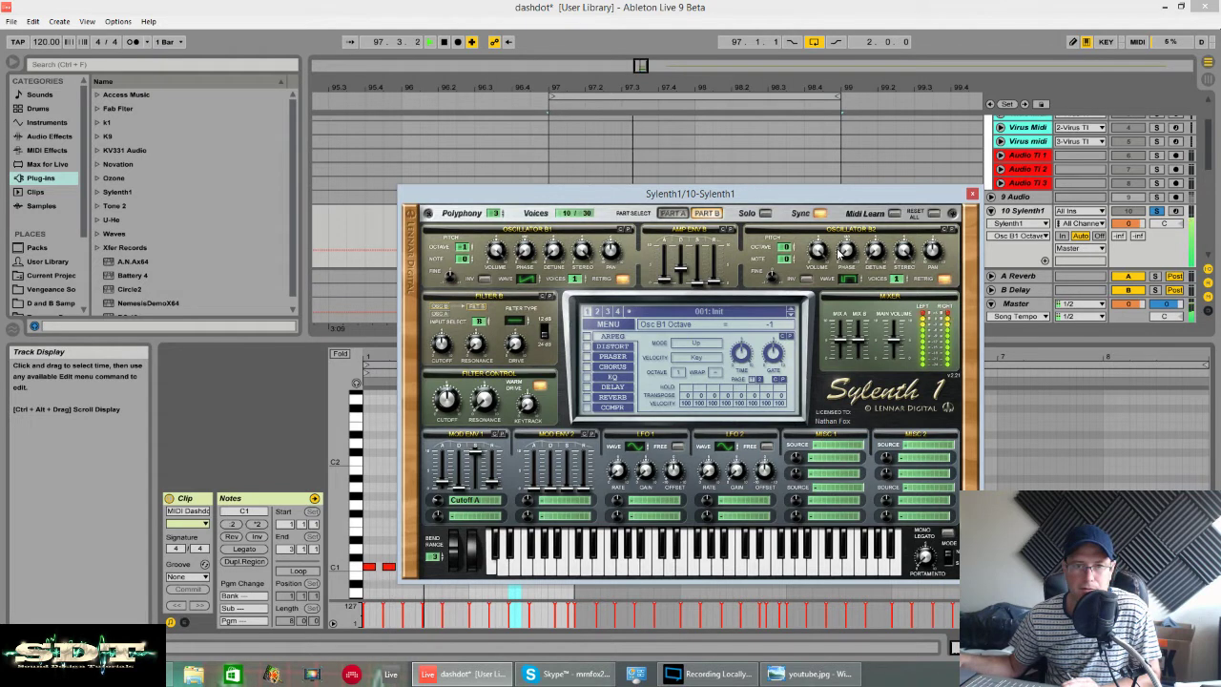
key(space)
click(792, 249)
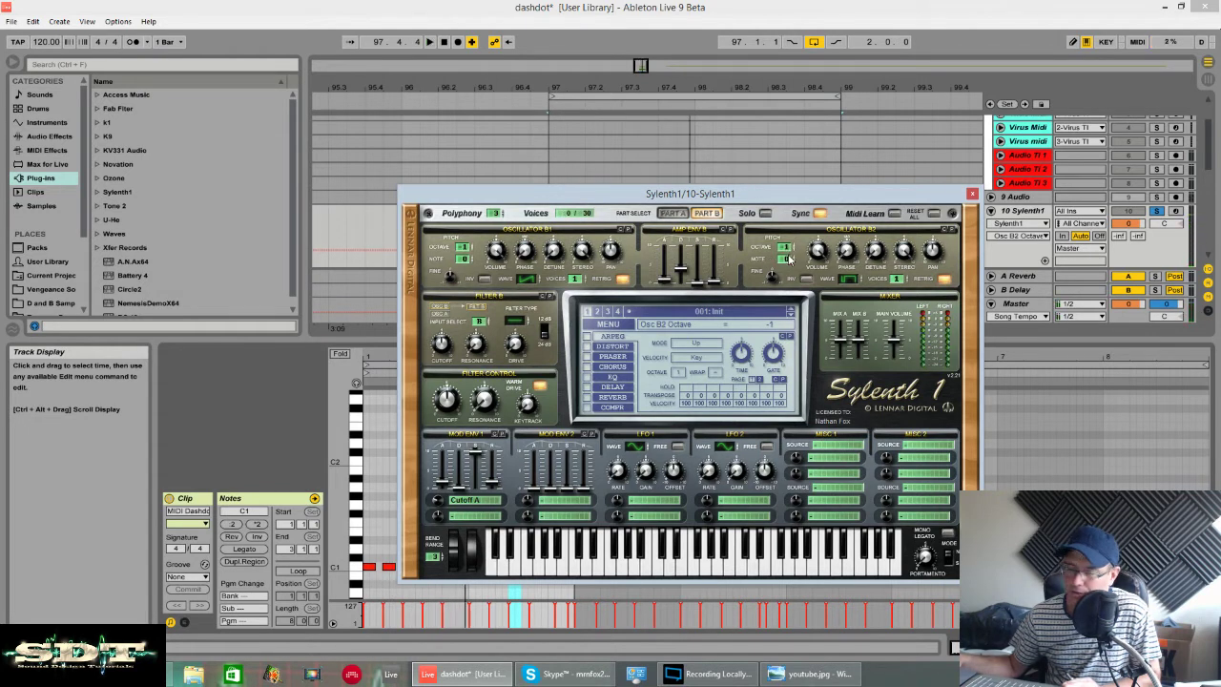
key(space)
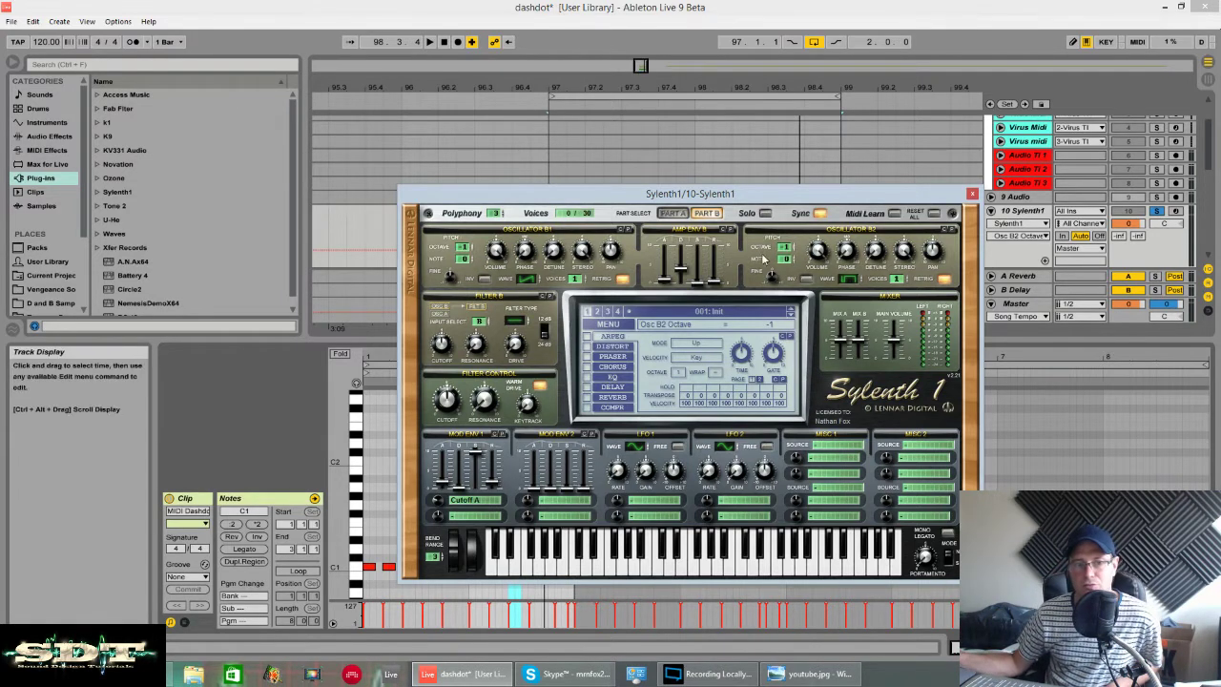
Switch Retrig off on both Osc B2 and Osc B1 while the patch plays.
click(943, 281)
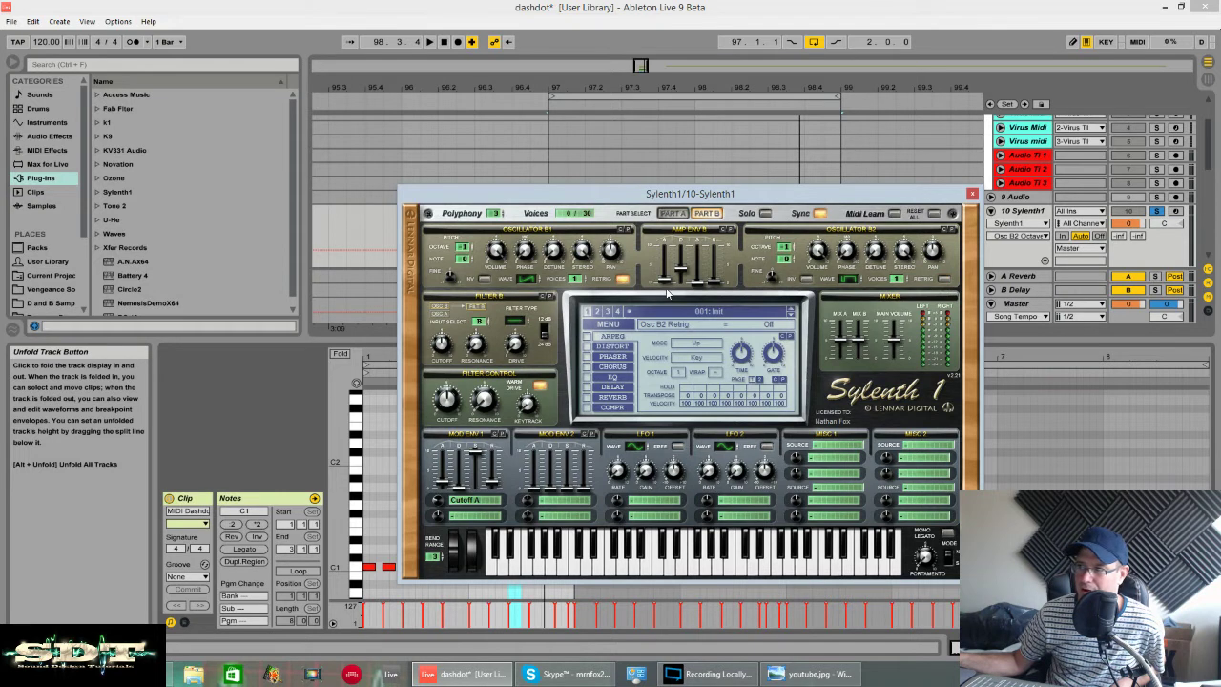
click(624, 280)
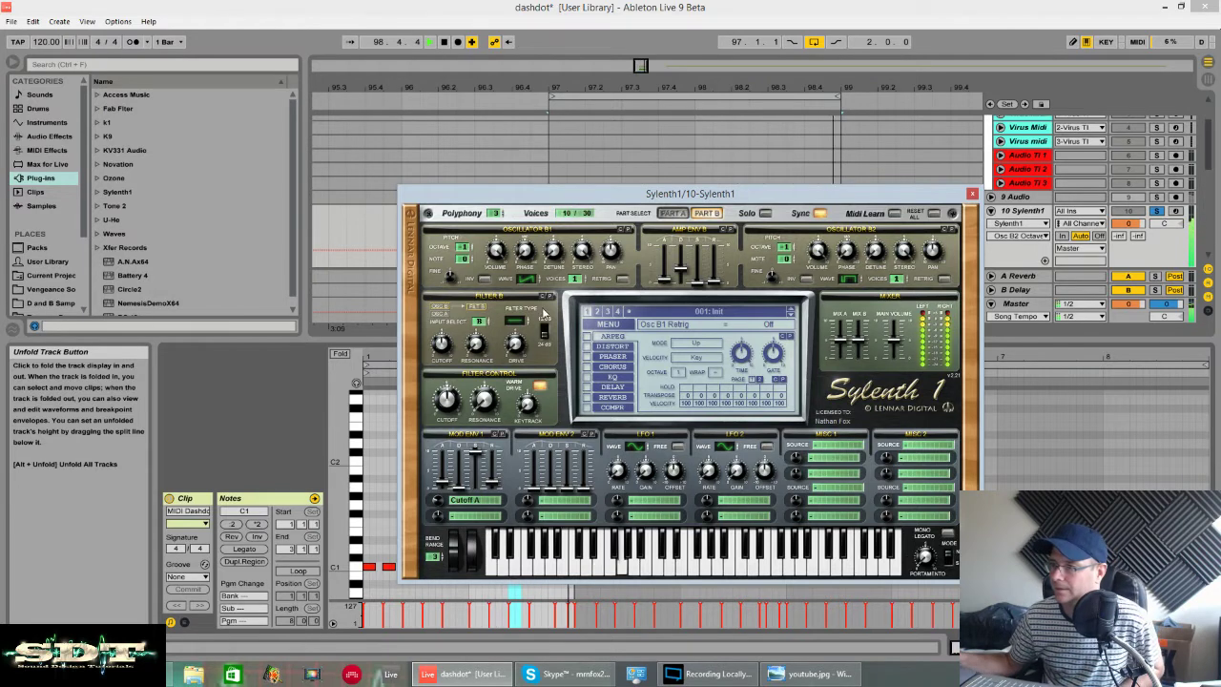
key(space)
Solo Part B, audition it, and raise the AMP ENV B decay to 4.25.
click(765, 213)
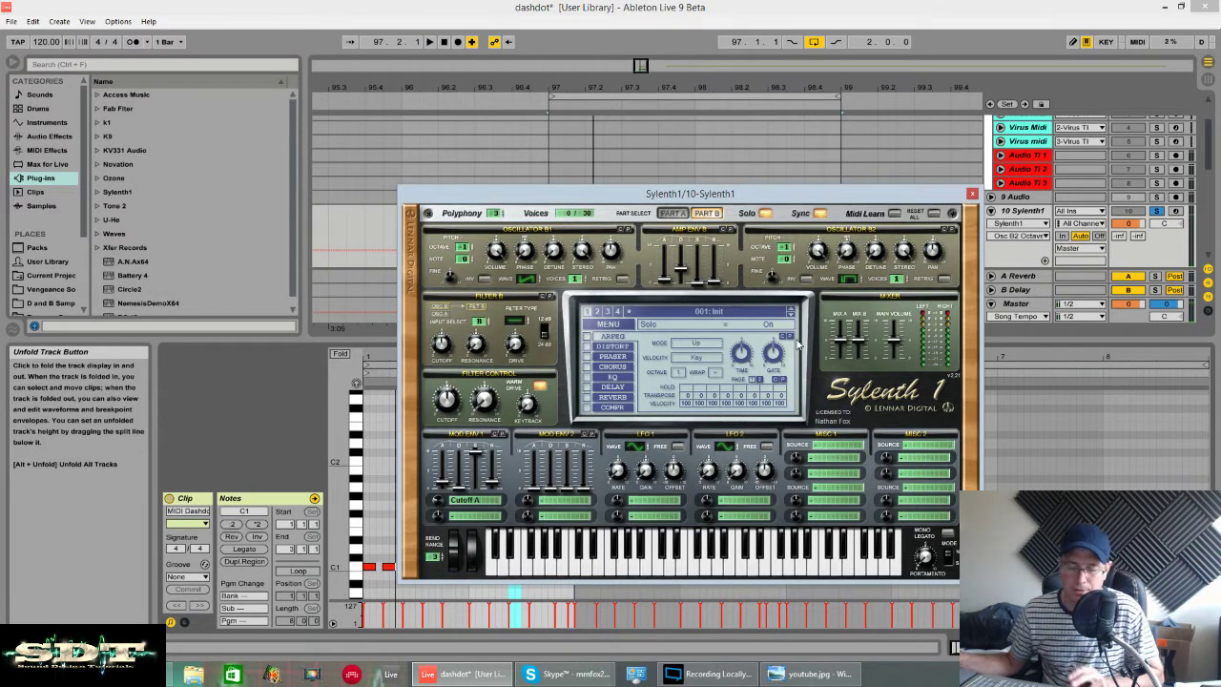
key(space)
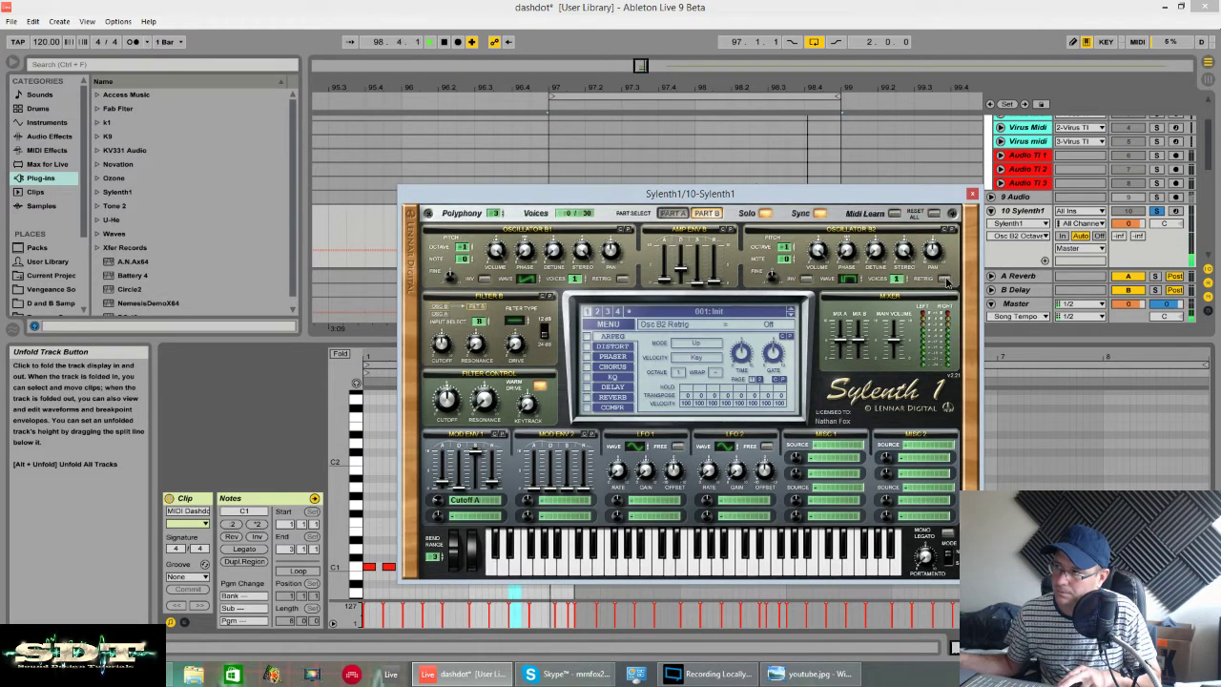
key(space)
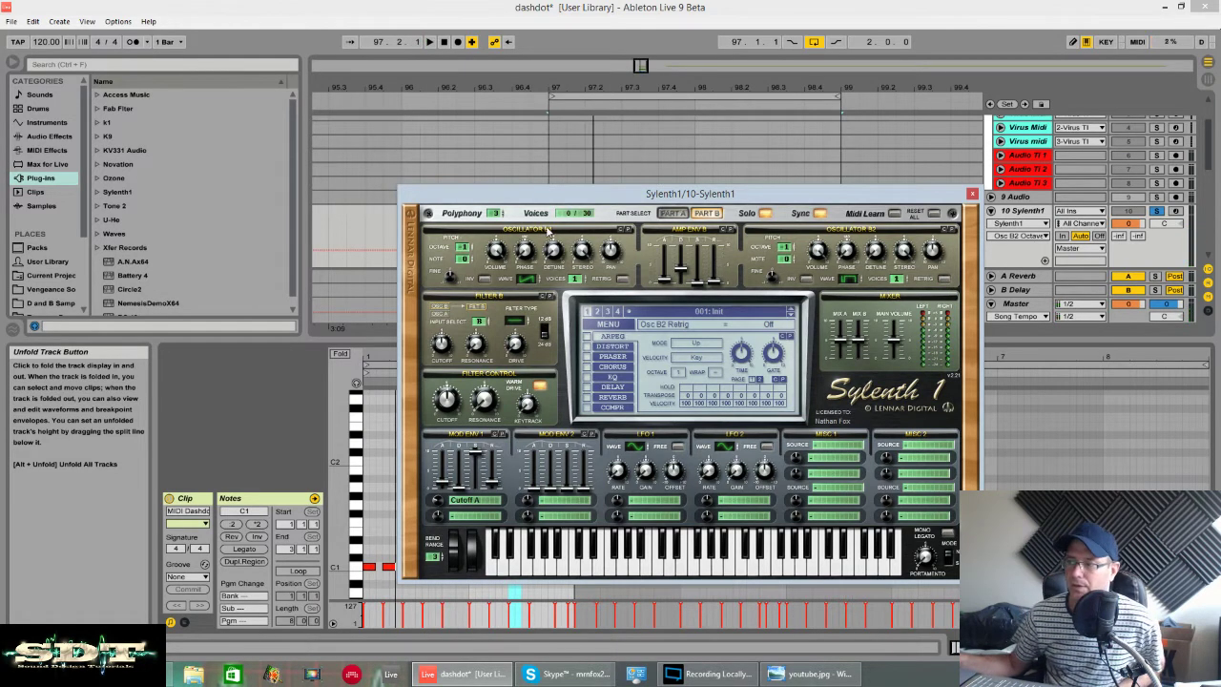
click(681, 274)
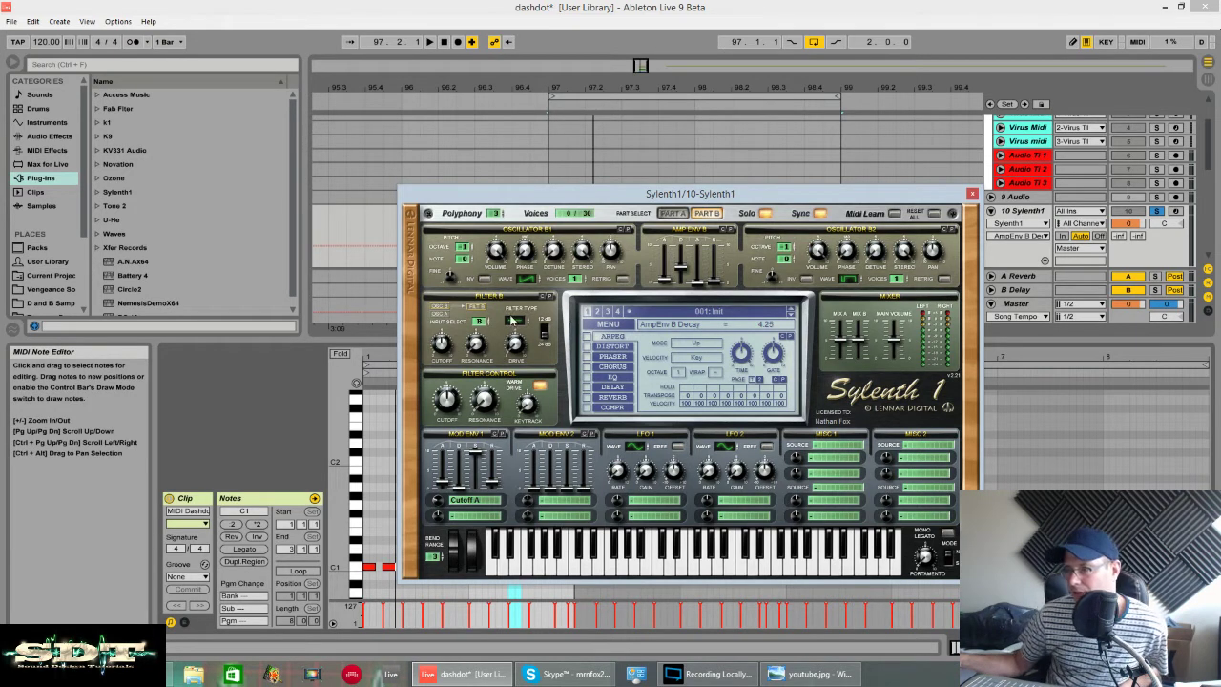
Set Filter B's type to Lowpass and pull its cutoff down to about 4.79.
click(513, 321)
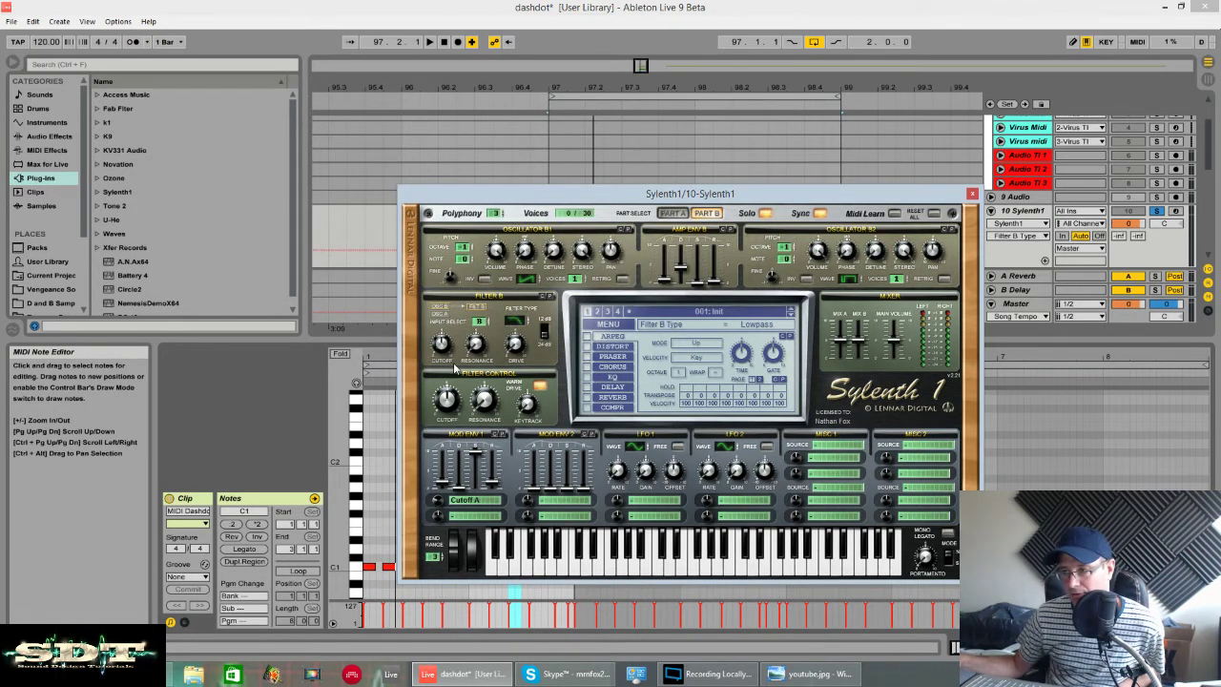
mouse_move(549, 344)
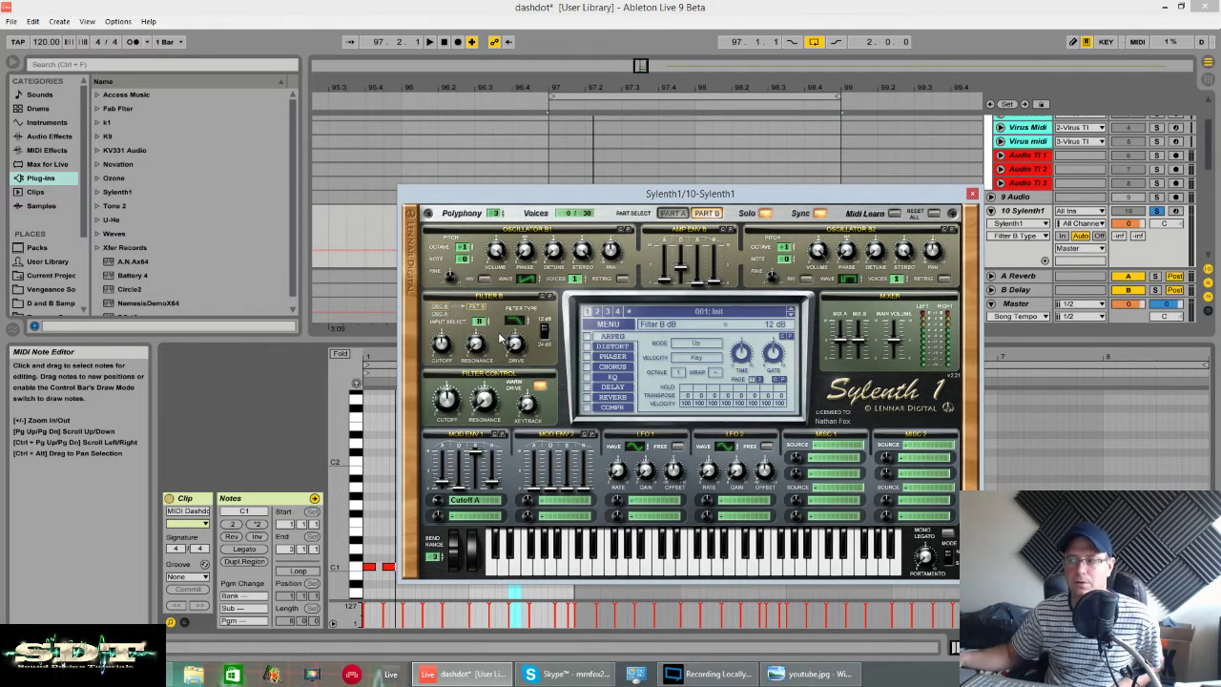
click(445, 341)
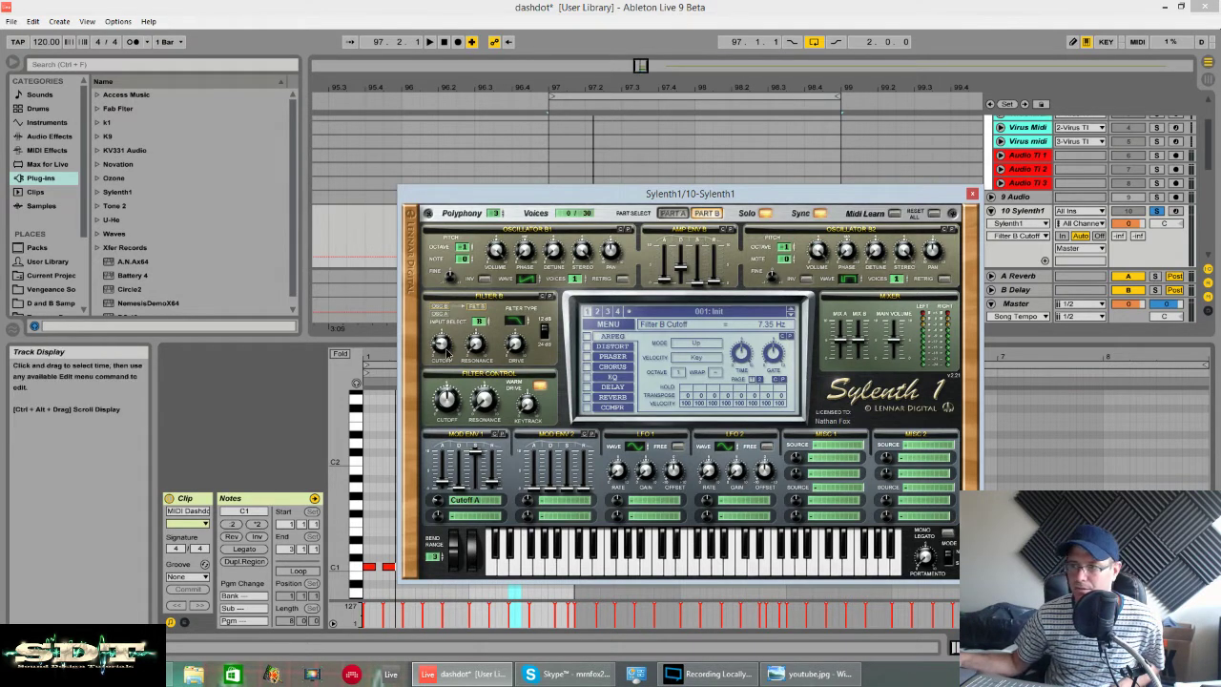
drag(446, 353, 447, 360)
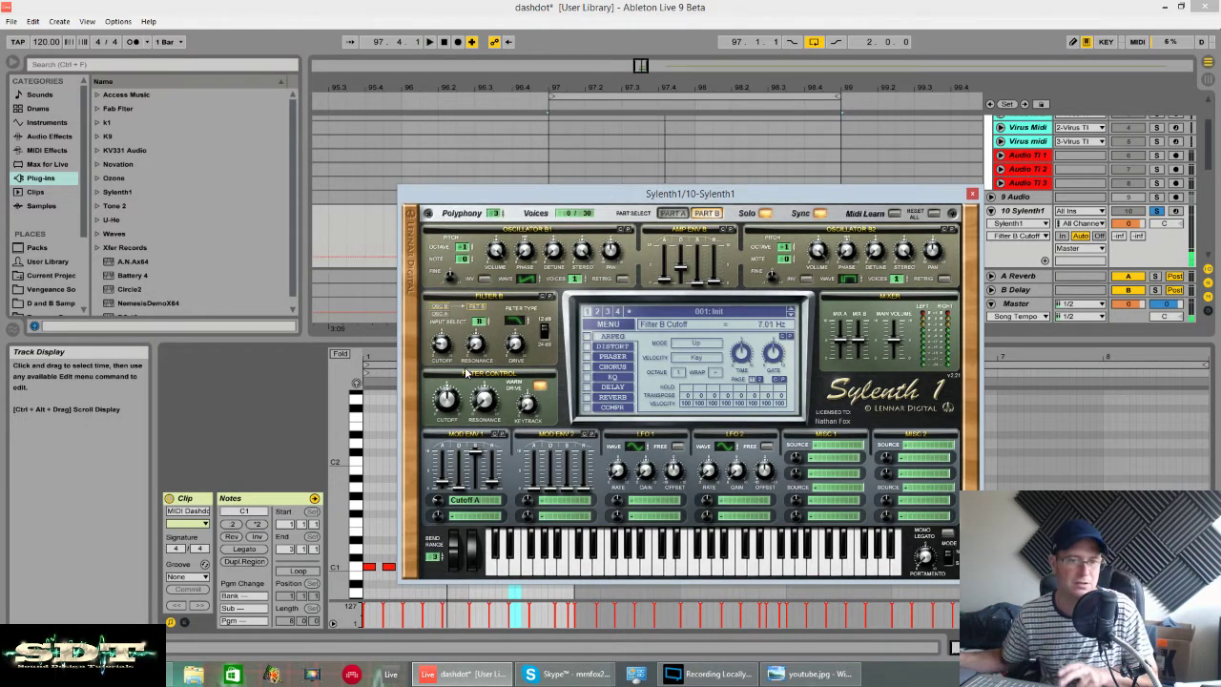
Route MOD ENV 2 to Cutoff B with a positive amount, and set MOD ENV 1's amount to -6.57.
click(584, 501)
click(645, 363)
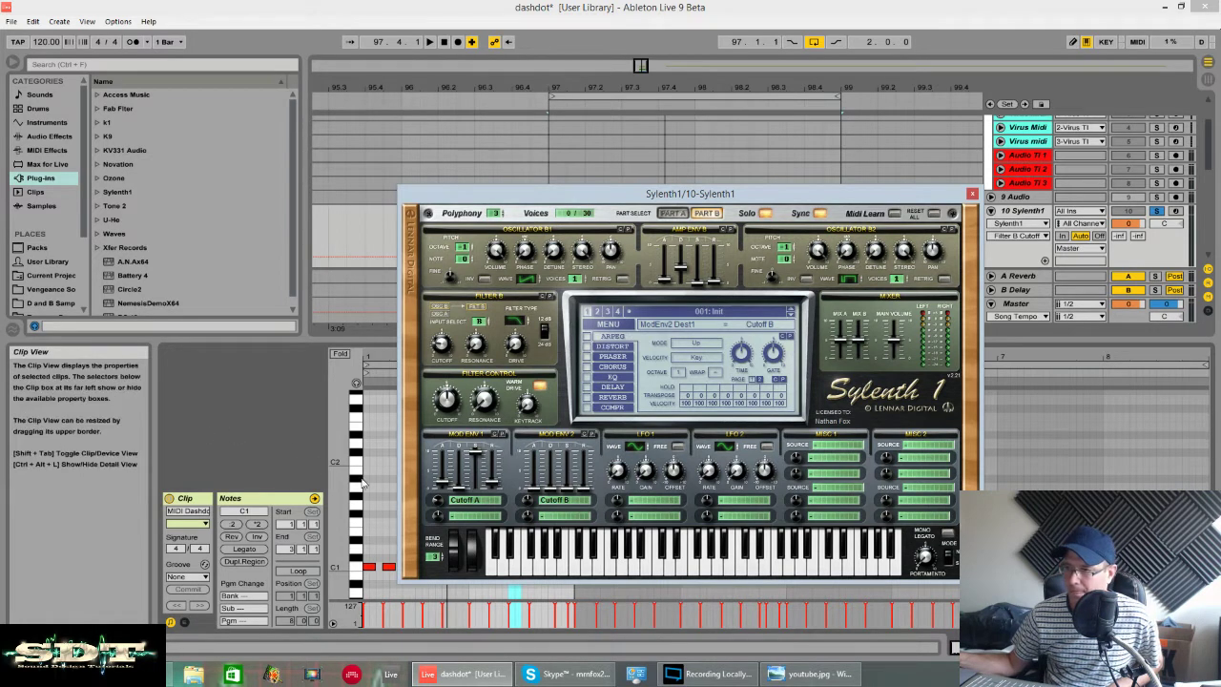
drag(438, 502, 438, 513)
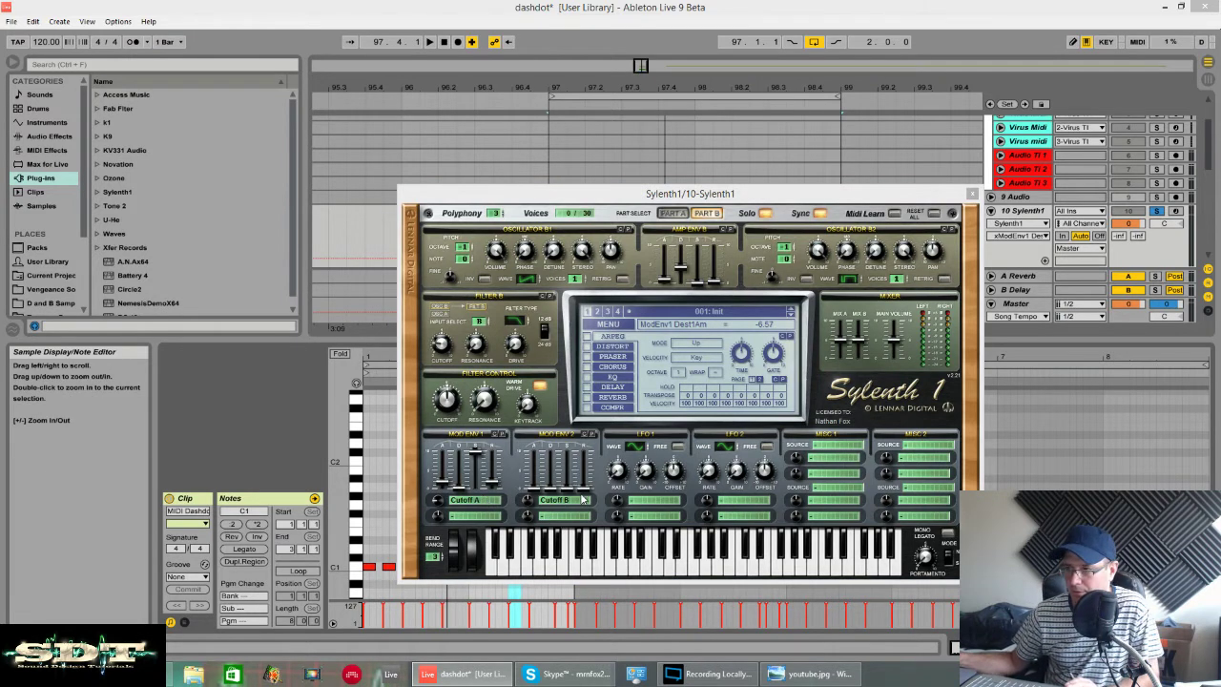
drag(531, 511, 535, 473)
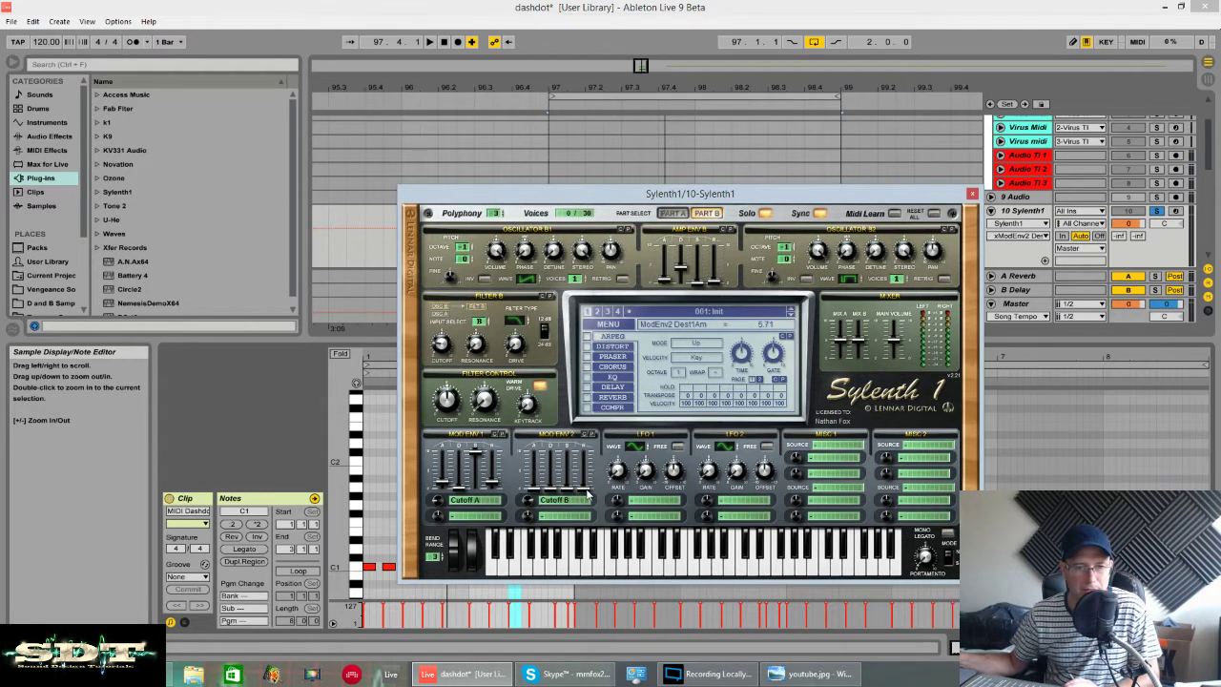
Shape MOD ENV 2's attack, lengthen its decay to 4.31, and adjust Osc B1's voice count.
drag(540, 491, 583, 486)
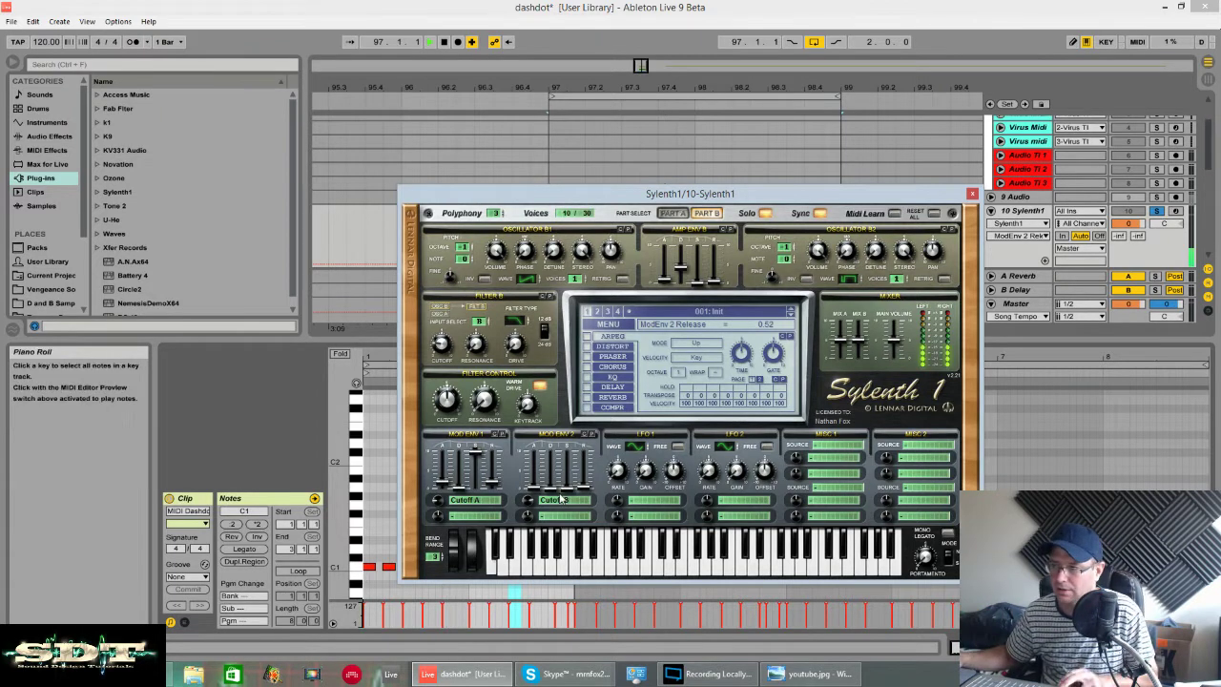
key(space)
drag(558, 498, 573, 443)
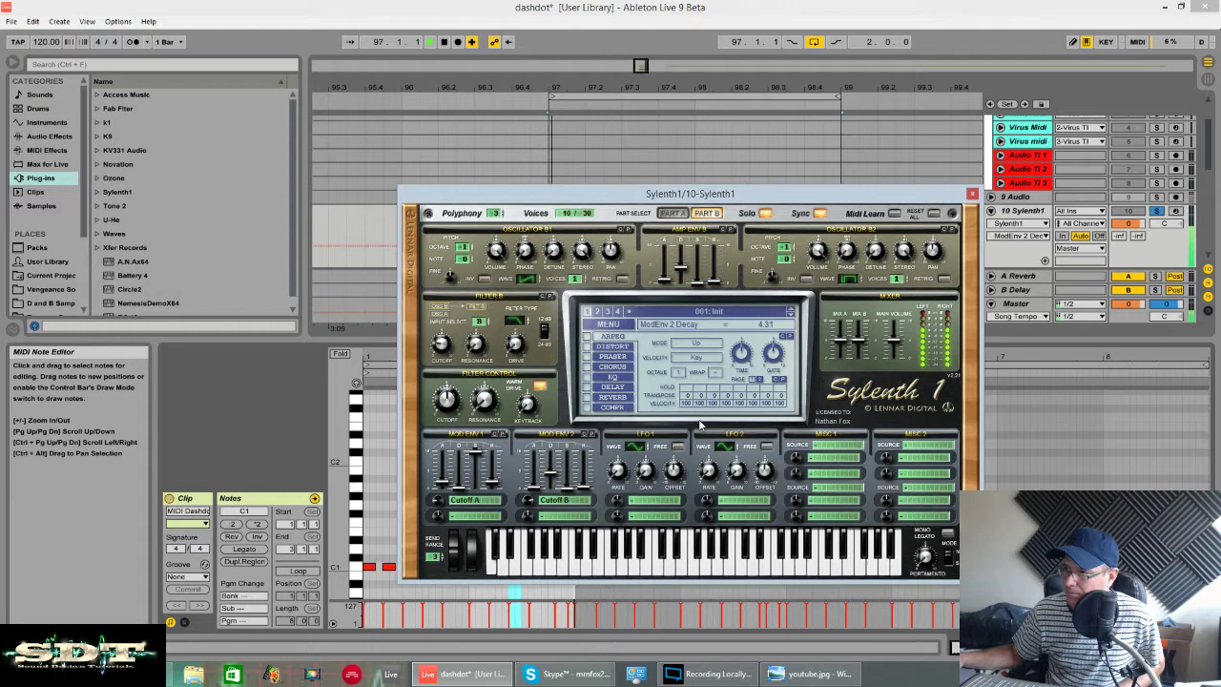
mouse_move(576, 279)
mouse_down()
mouse_move(581, 250)
mouse_move(579, 272)
mouse_up()
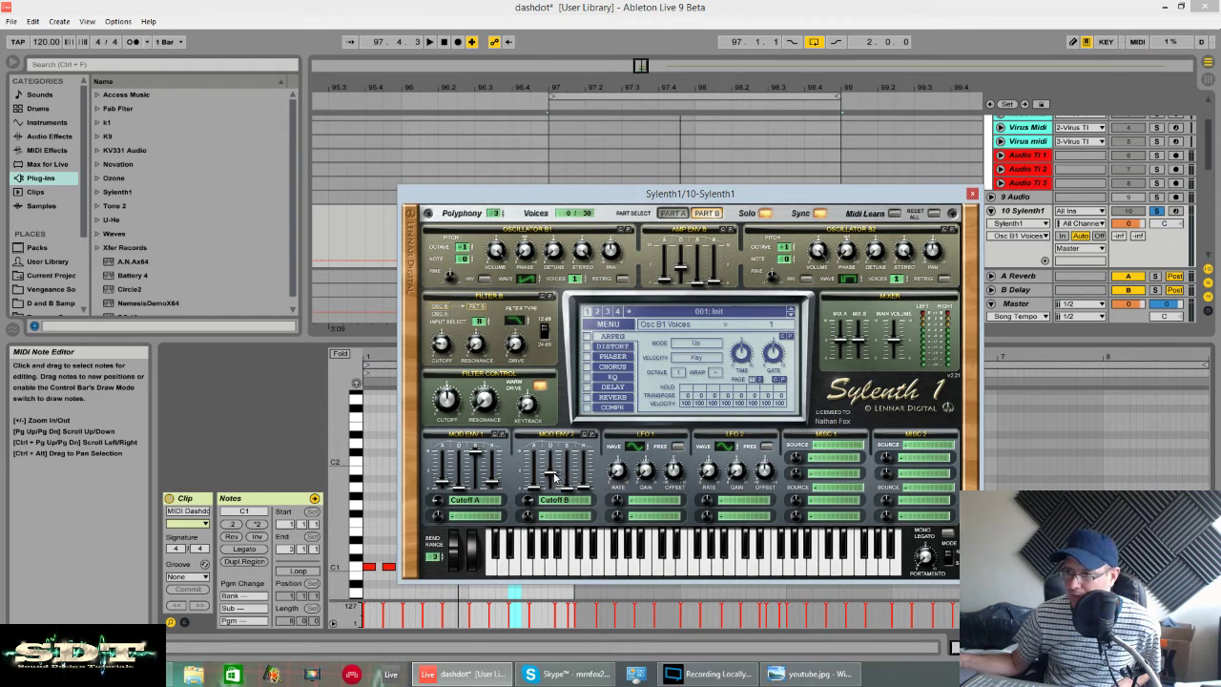
Turn Solo and Sync off, set polyphony to 3, and audition both layers together.
click(554, 477)
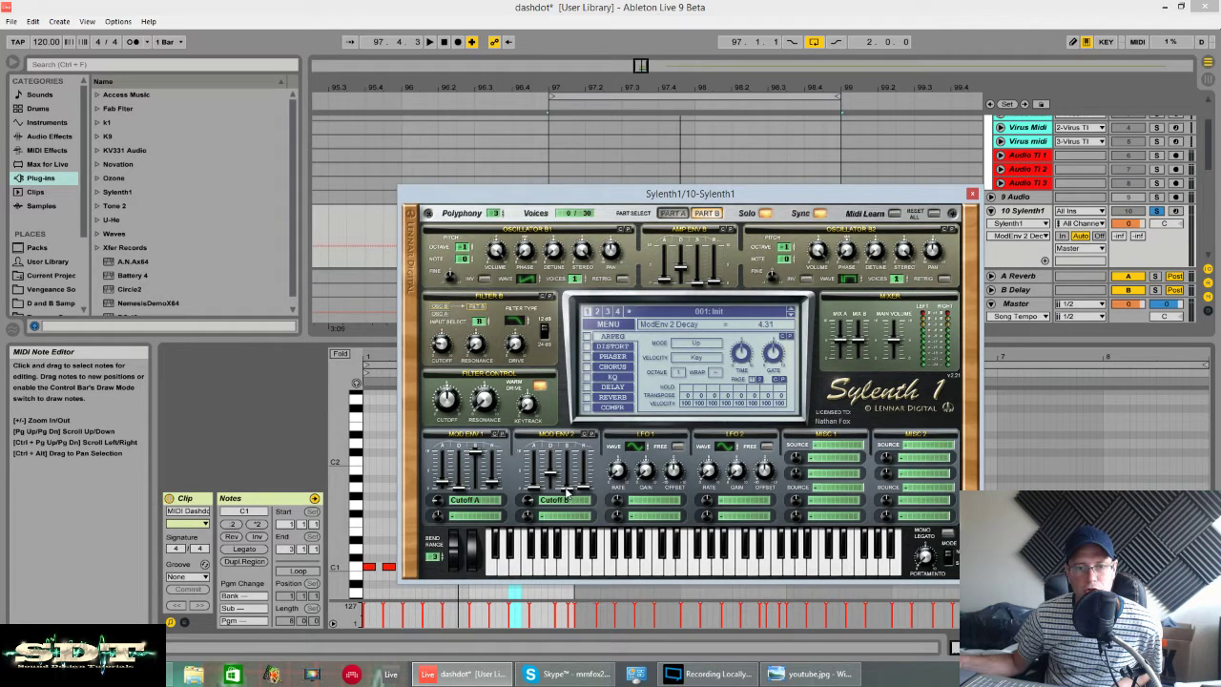
key(space)
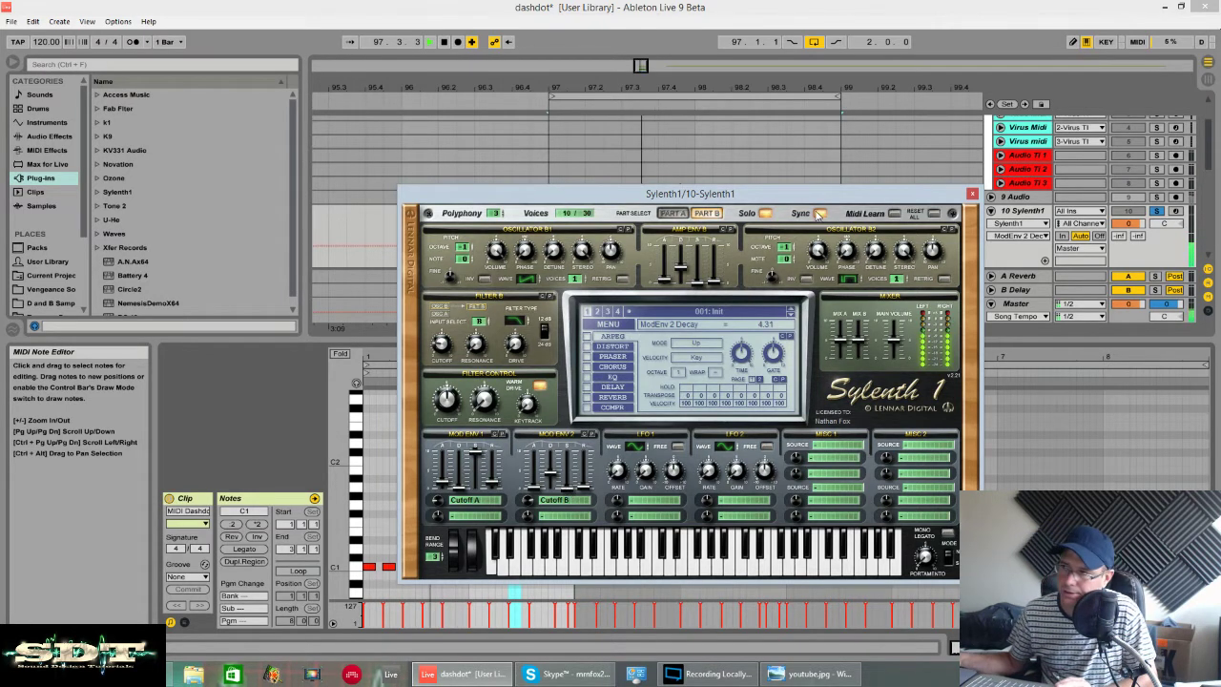
click(765, 214)
click(819, 213)
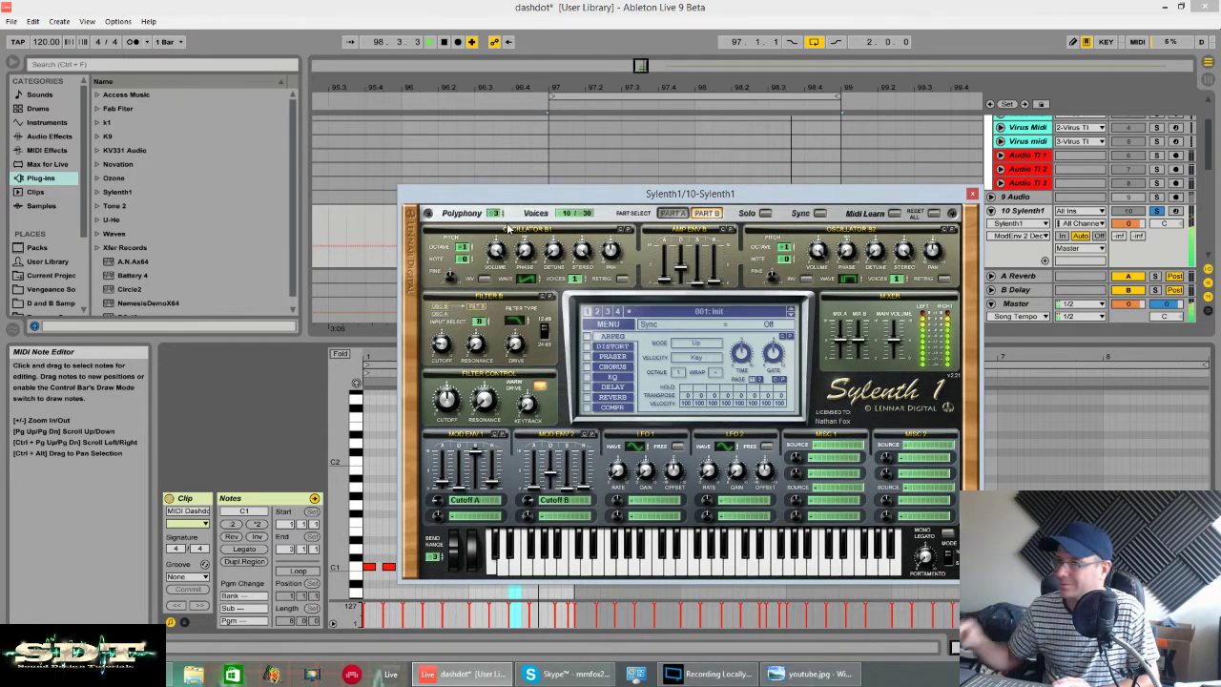
mouse_move(494, 214)
mouse_down()
mouse_move(501, 306)
mouse_move(534, 203)
mouse_move(500, 197)
mouse_up()
key(space)
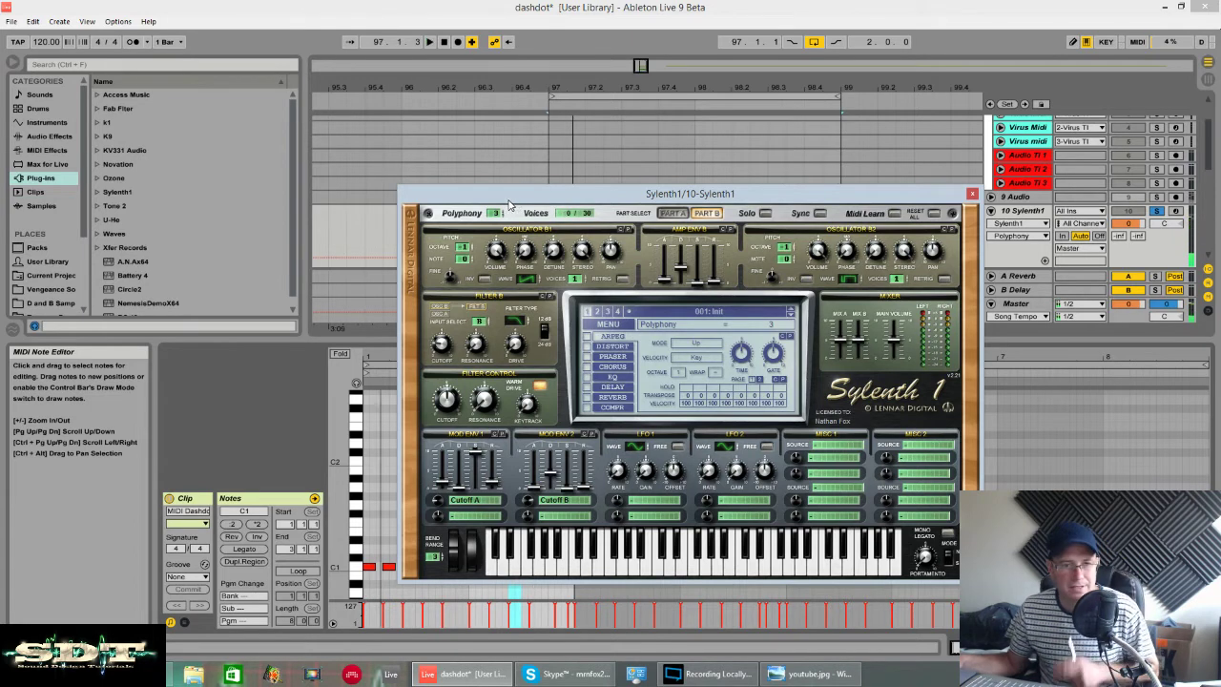
key(space)
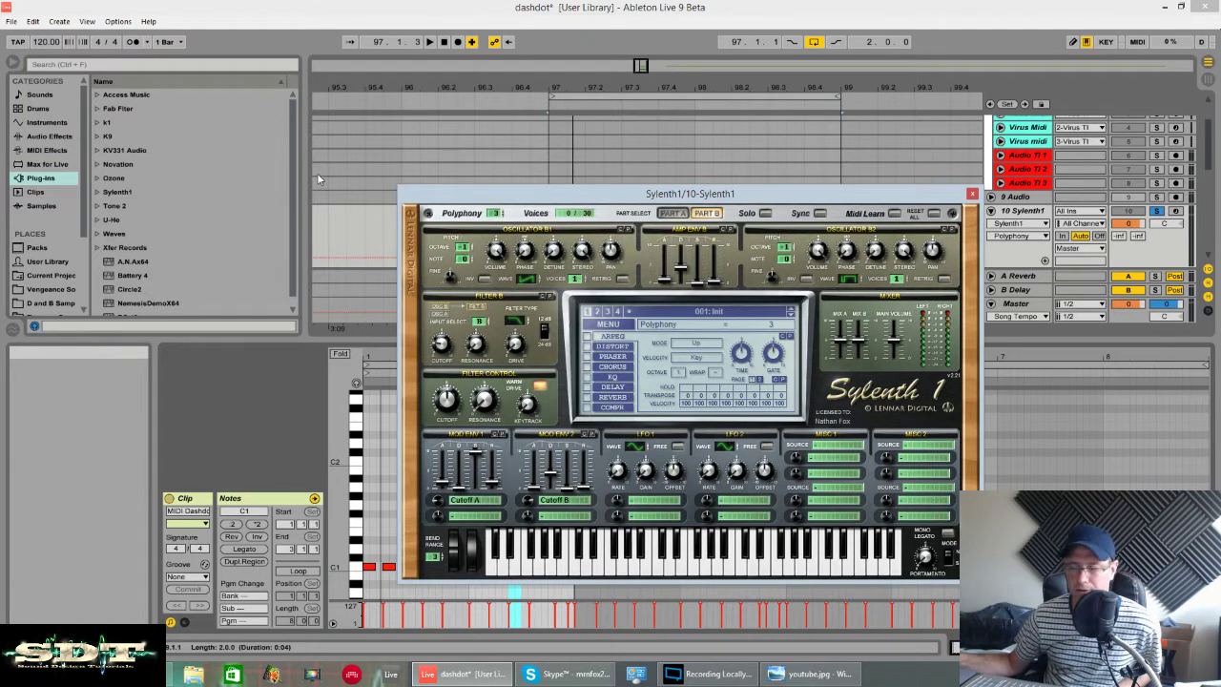
Set the MISC 1 modulator source to KeyTrack with destination 1 on Reso B.
click(832, 437)
click(839, 502)
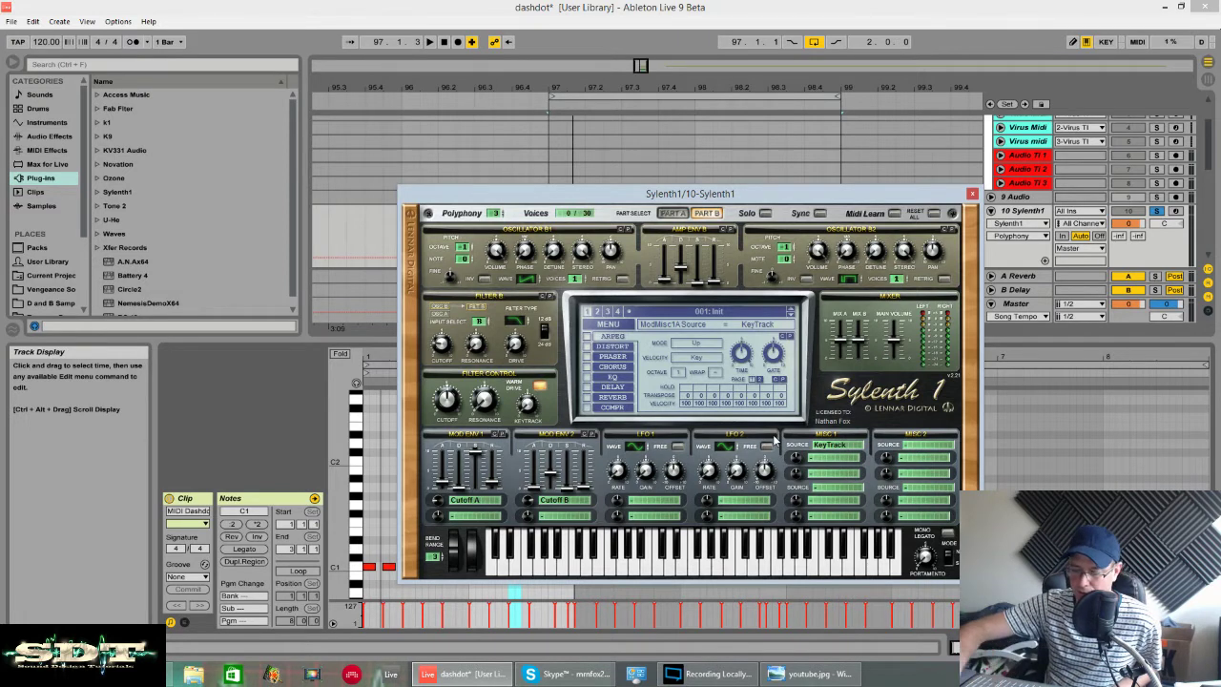
click(830, 461)
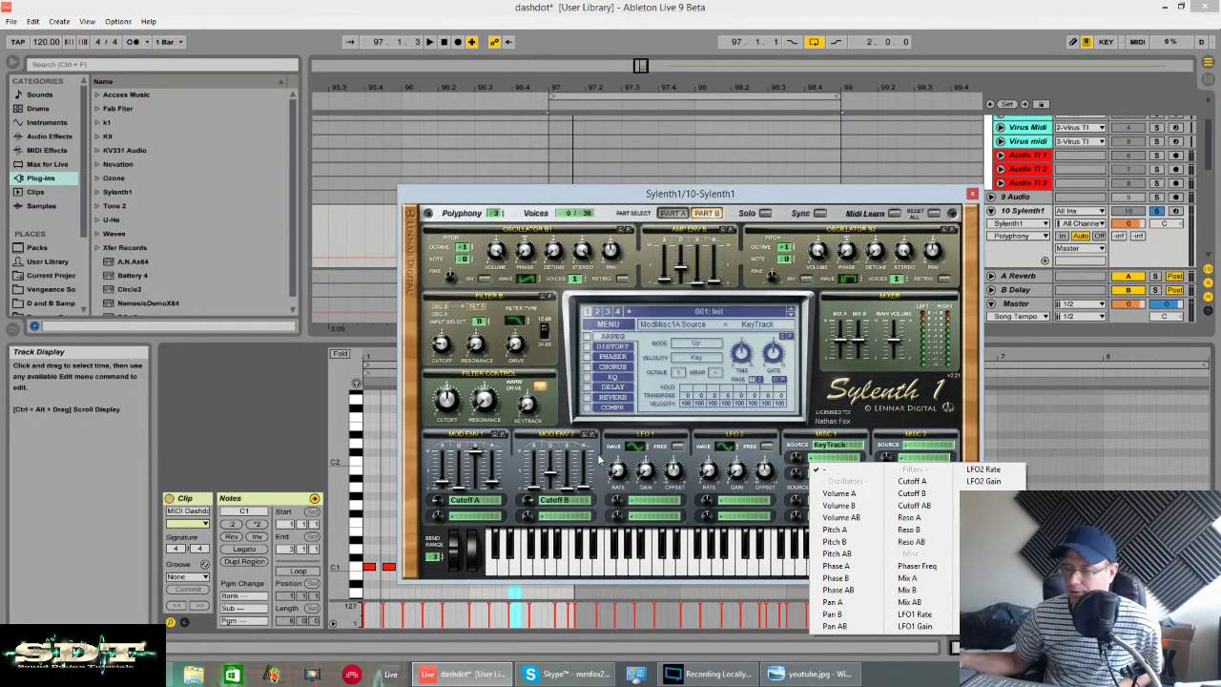
click(906, 530)
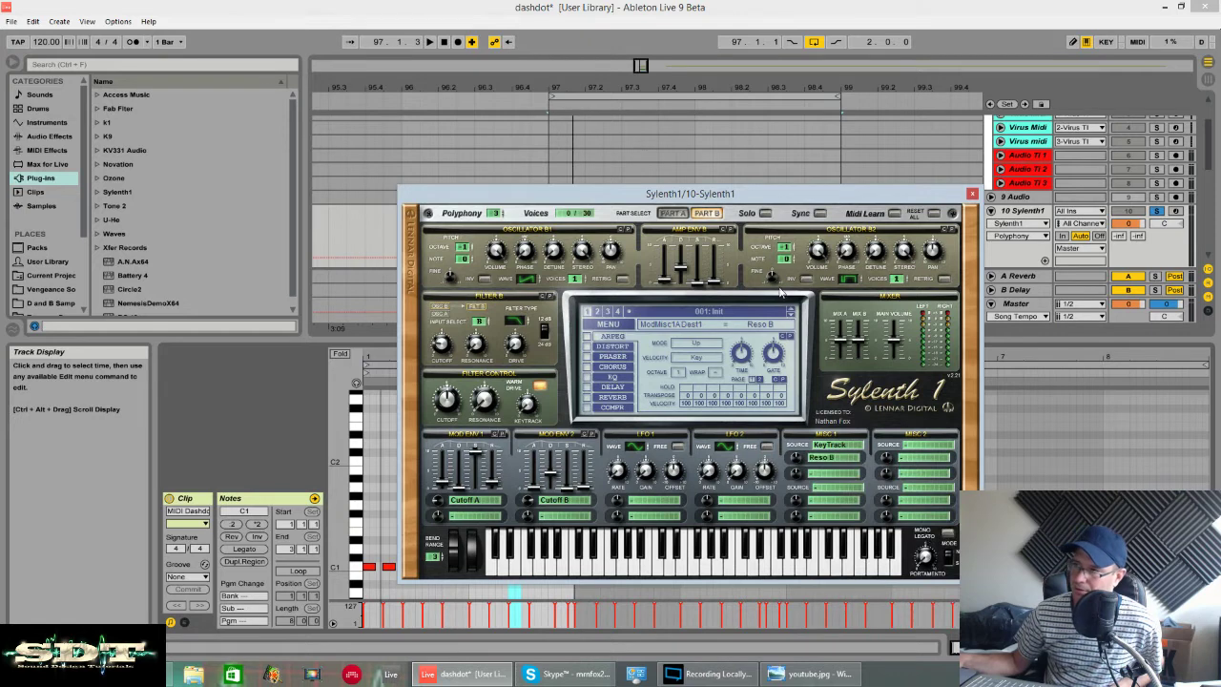
Solo the part, set the Reso B amount to about 4.00, and route destination 2 to Dist Amount.
click(766, 214)
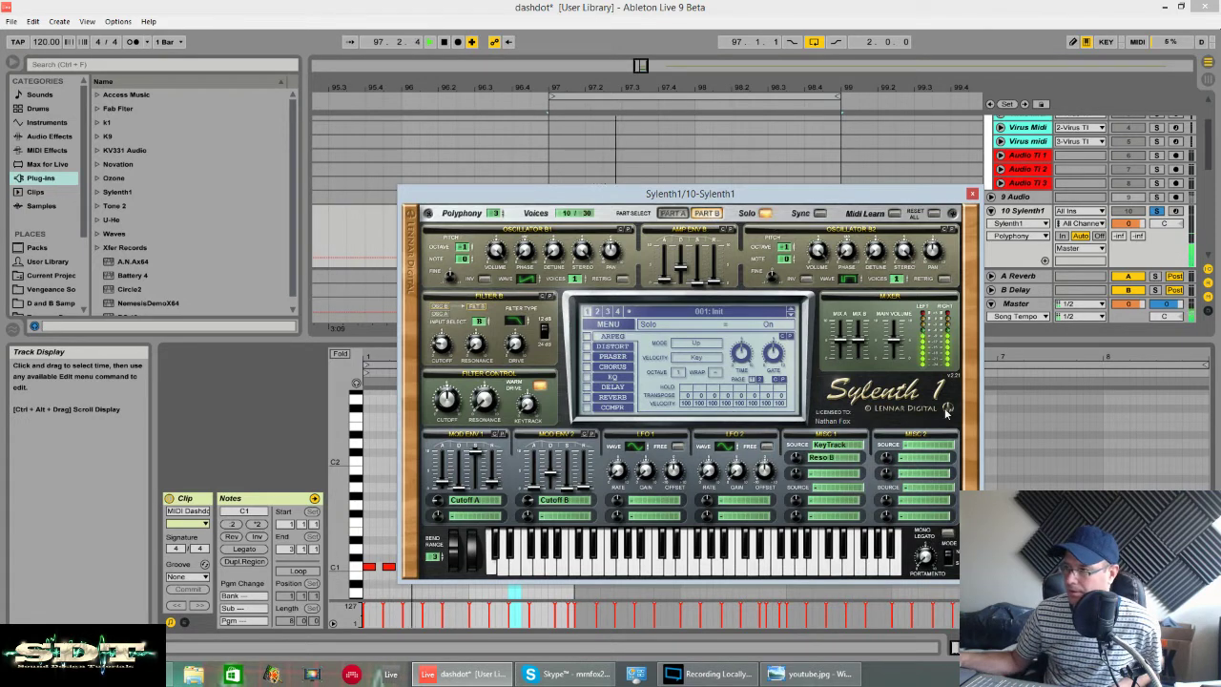
drag(797, 458, 792, 424)
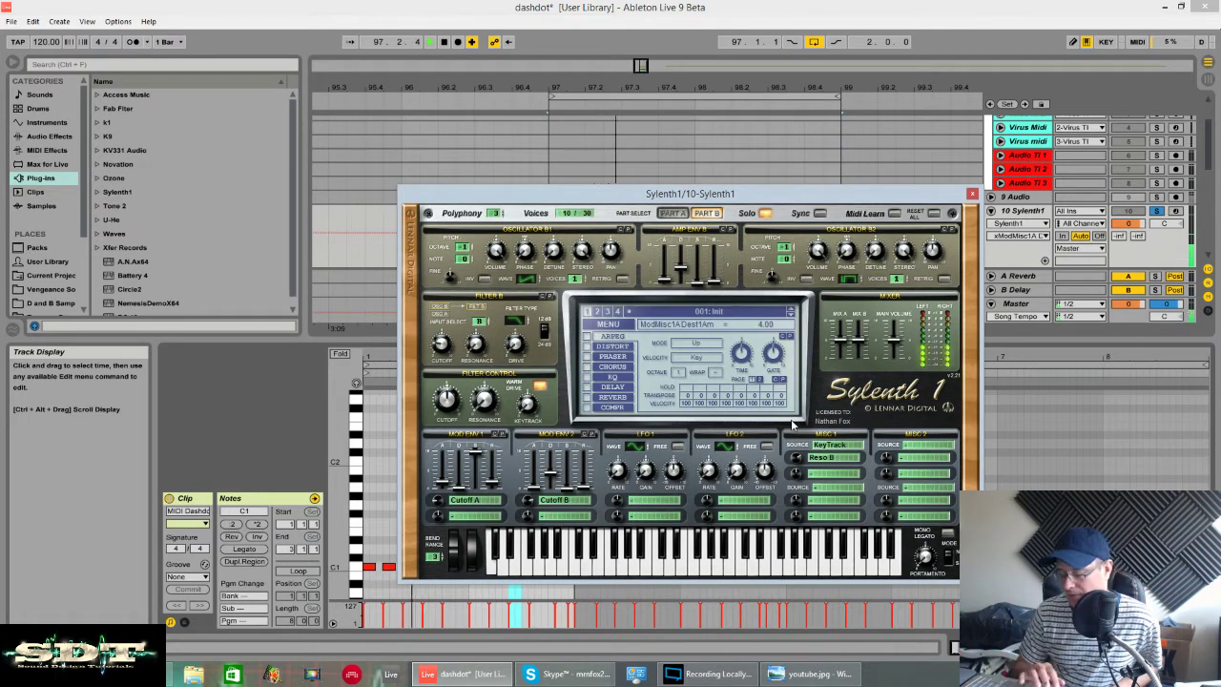
key(space)
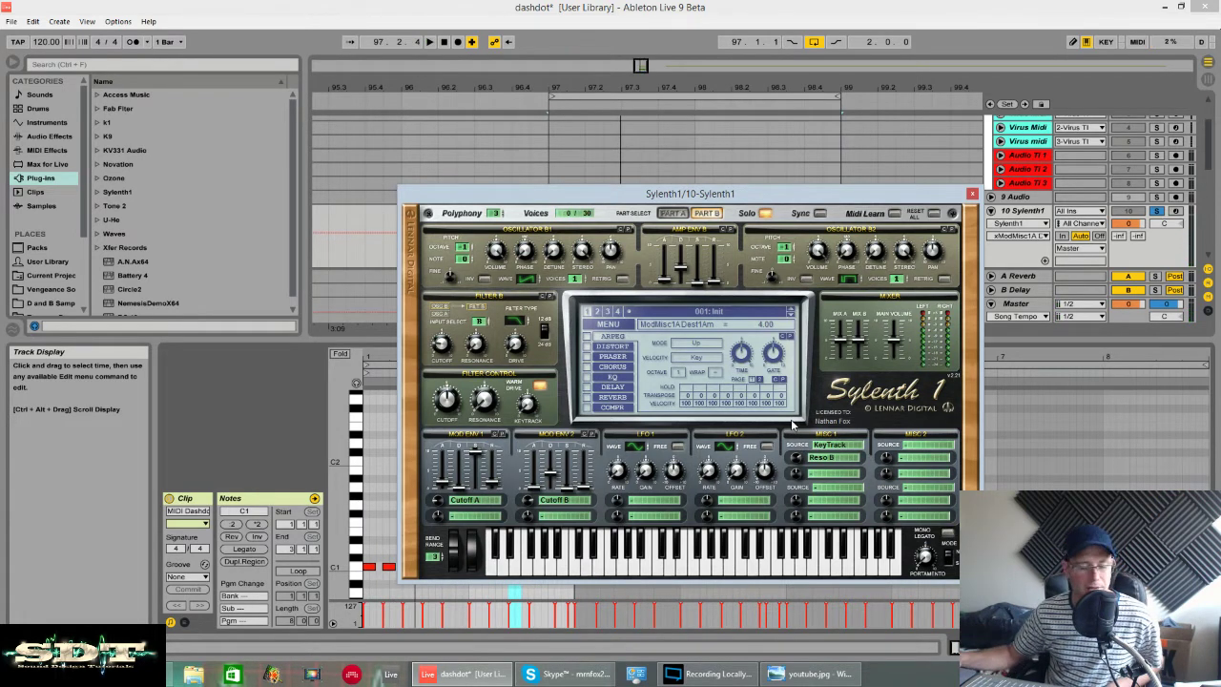
click(809, 473)
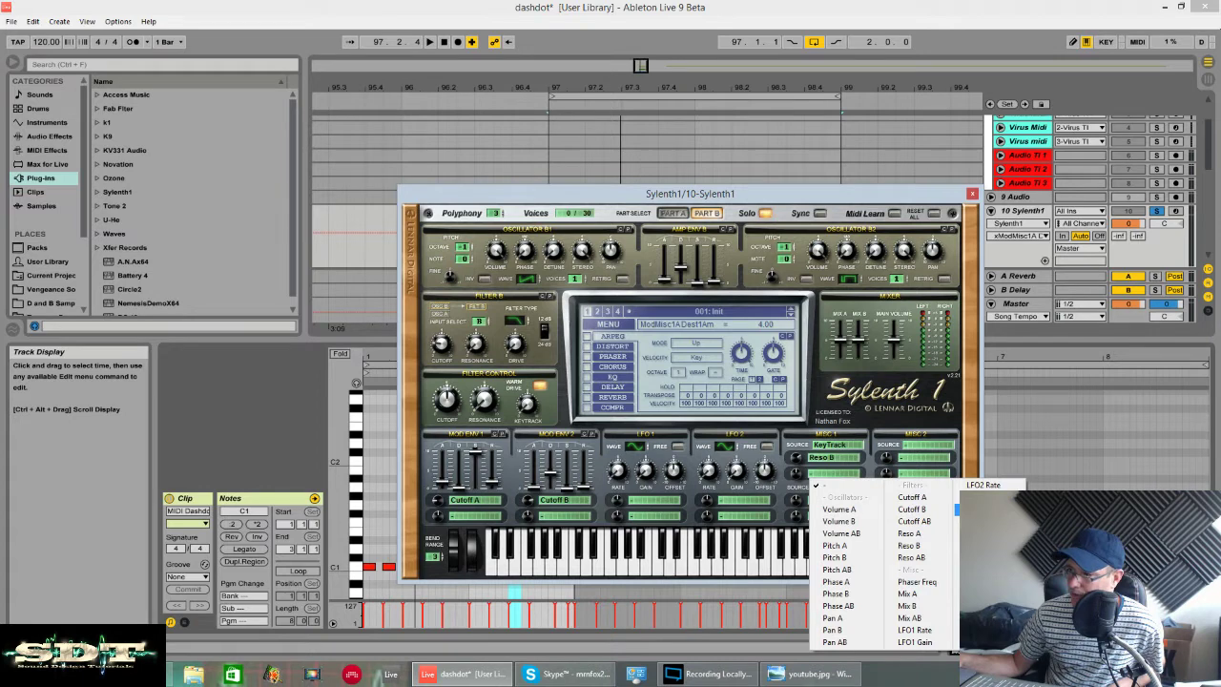
click(973, 508)
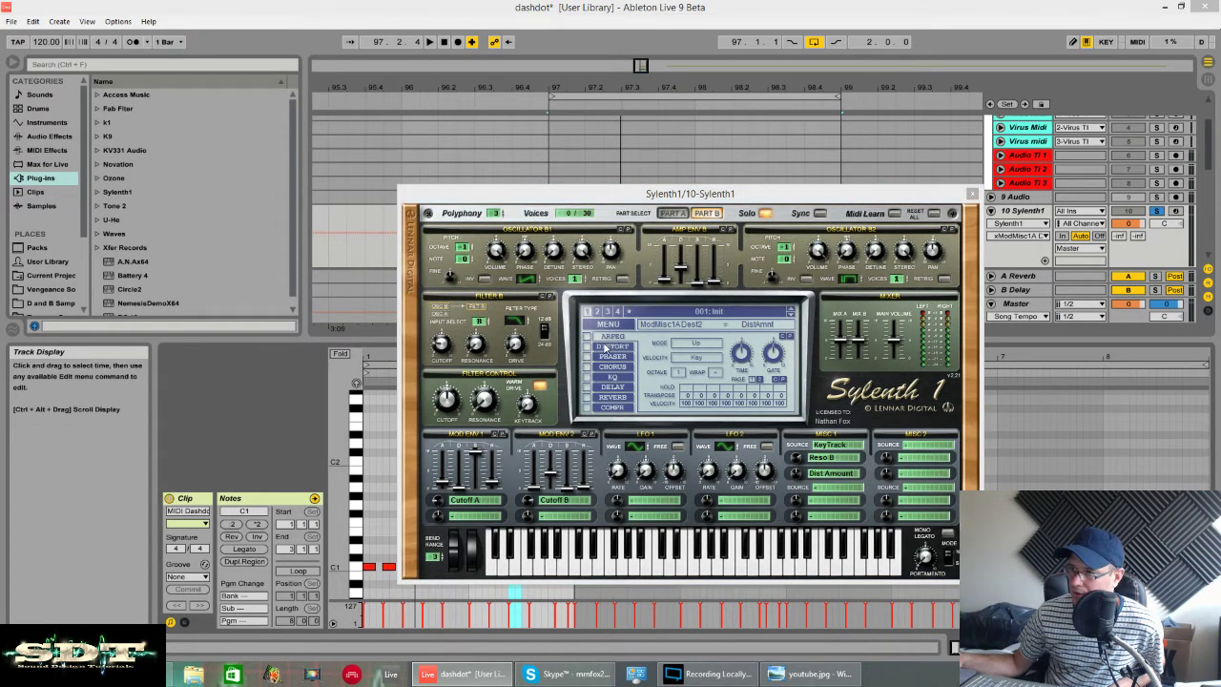
Switch on the distortion effect with the FoldBack type.
click(604, 349)
click(591, 350)
click(692, 351)
click(715, 378)
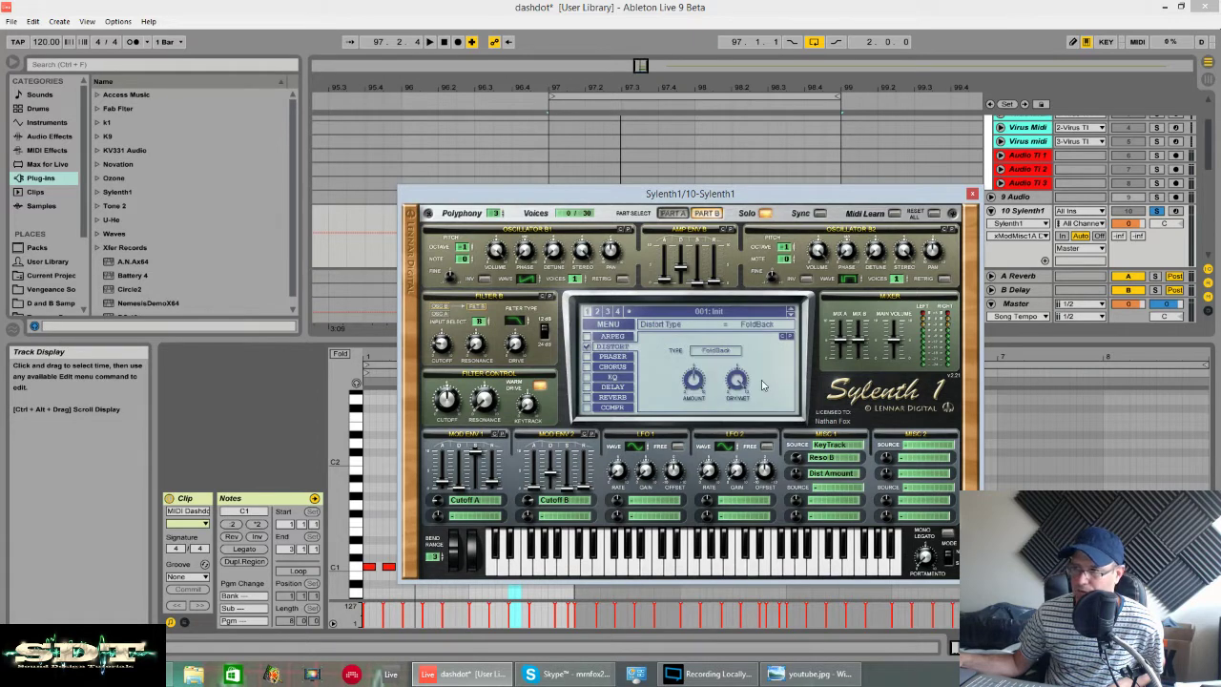
Set distortion dry/wet to about 18.57%, zero its amount, key-track depth 5.71, and turn Solo off.
click(736, 382)
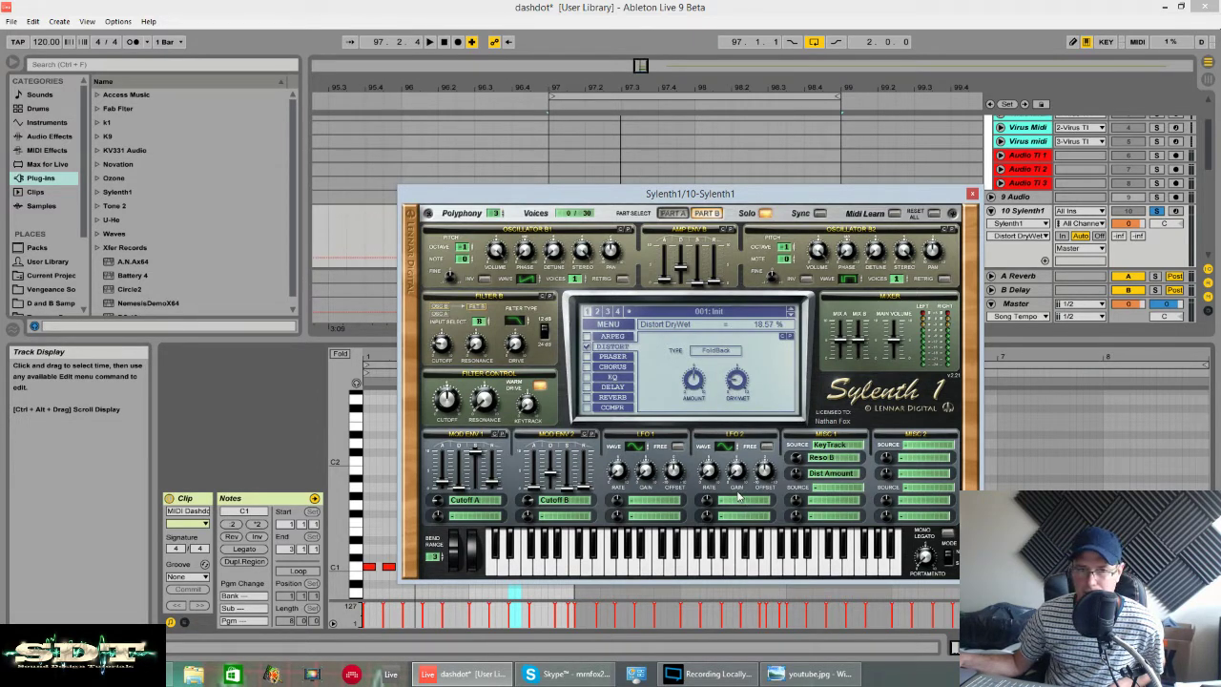
click(693, 383)
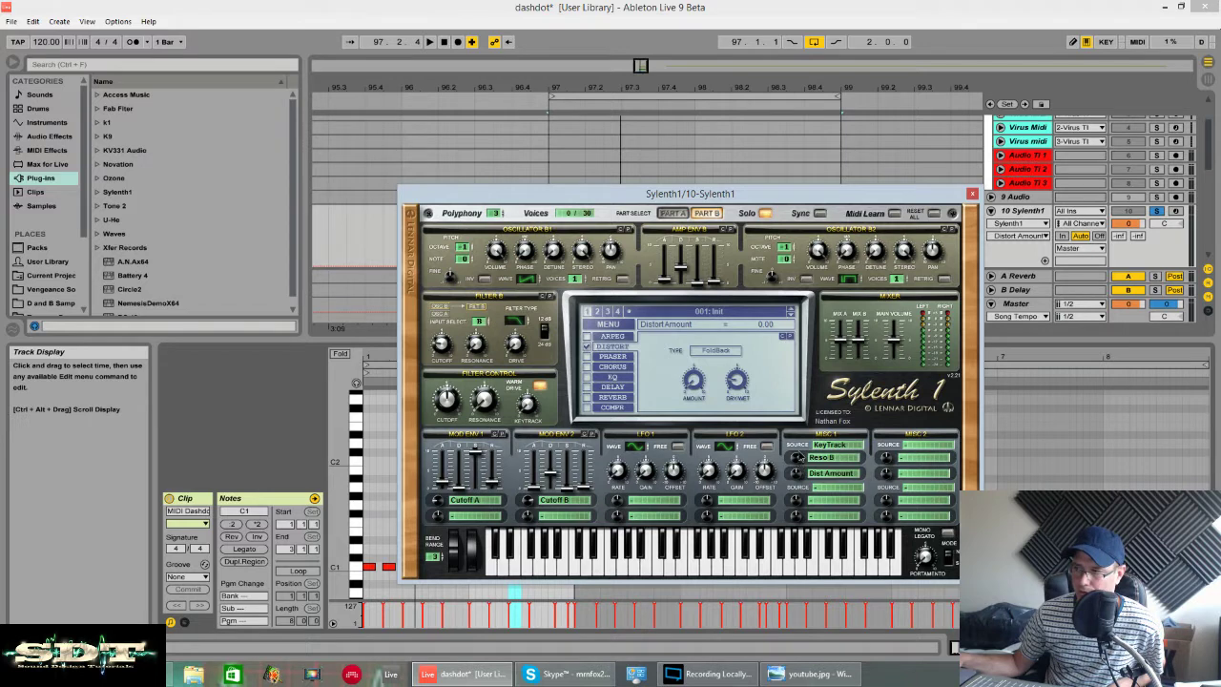
drag(799, 474, 800, 437)
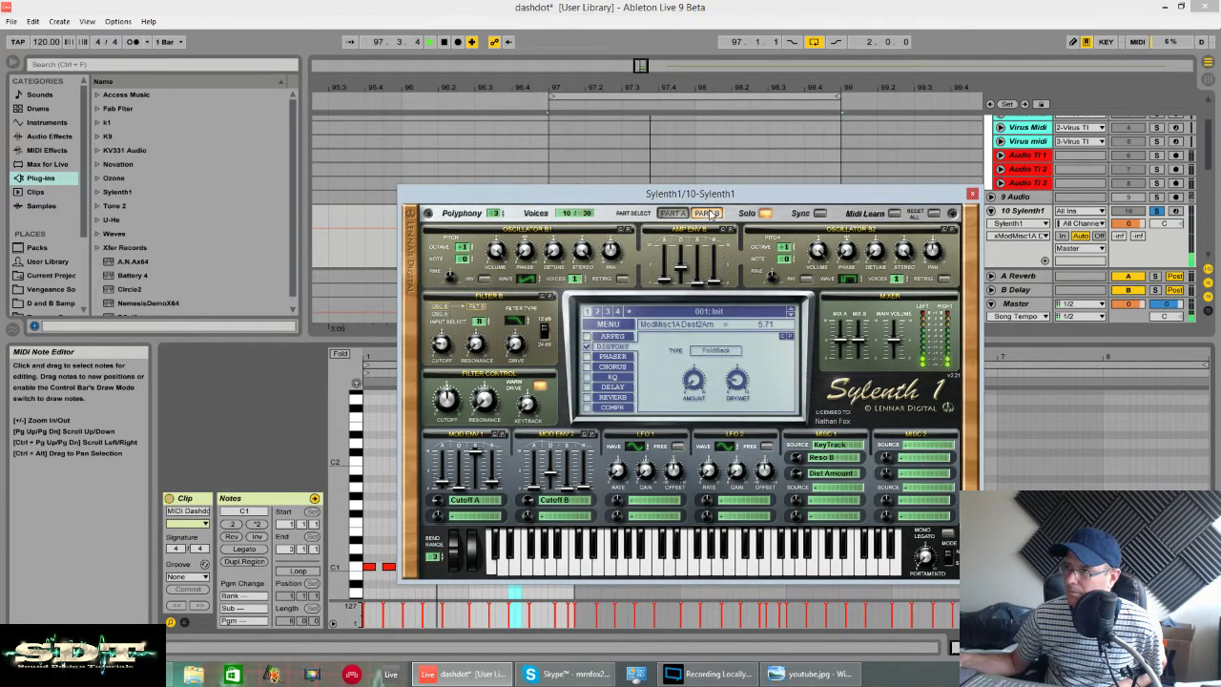
click(766, 214)
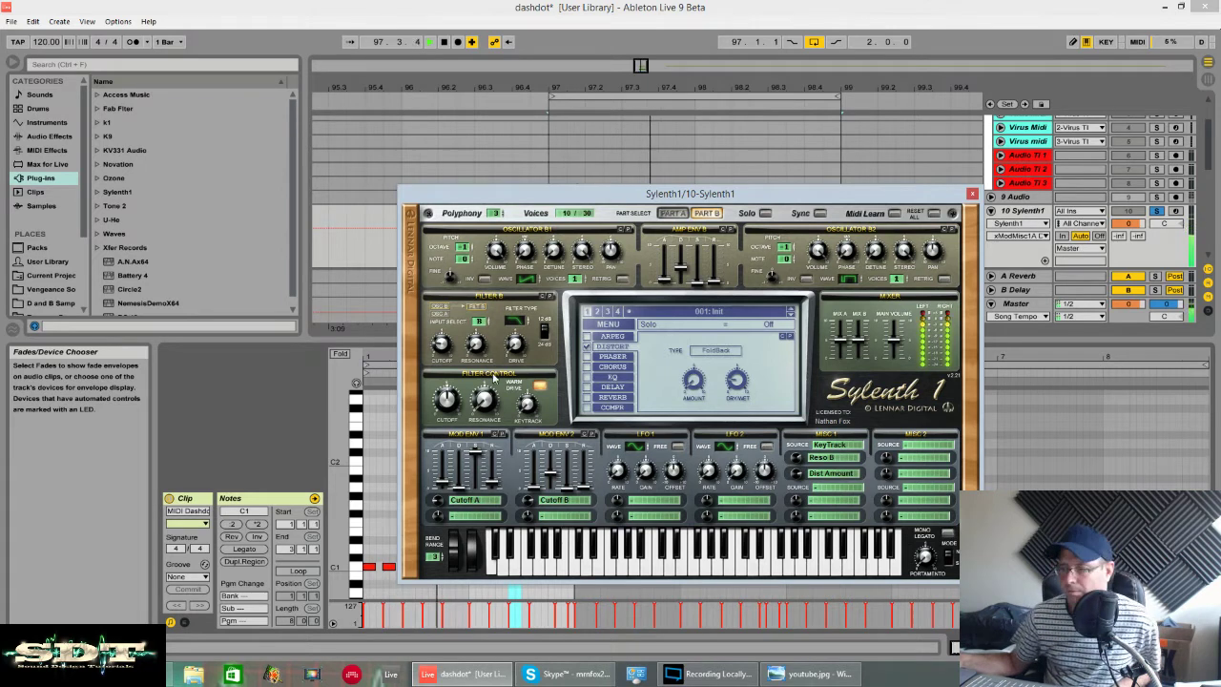
Enable the EQ with Bass 9.36 dB at about 173 Hz and TrebleFreq 3520 Hz, then audition.
click(612, 378)
click(588, 378)
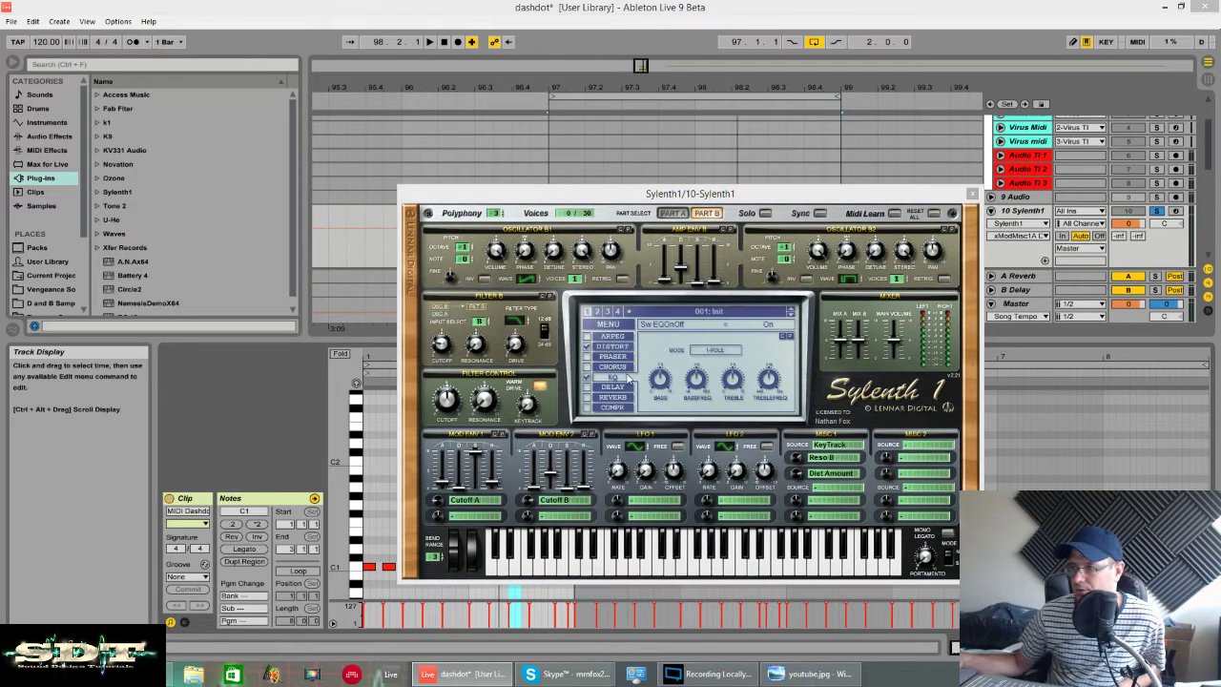
click(660, 378)
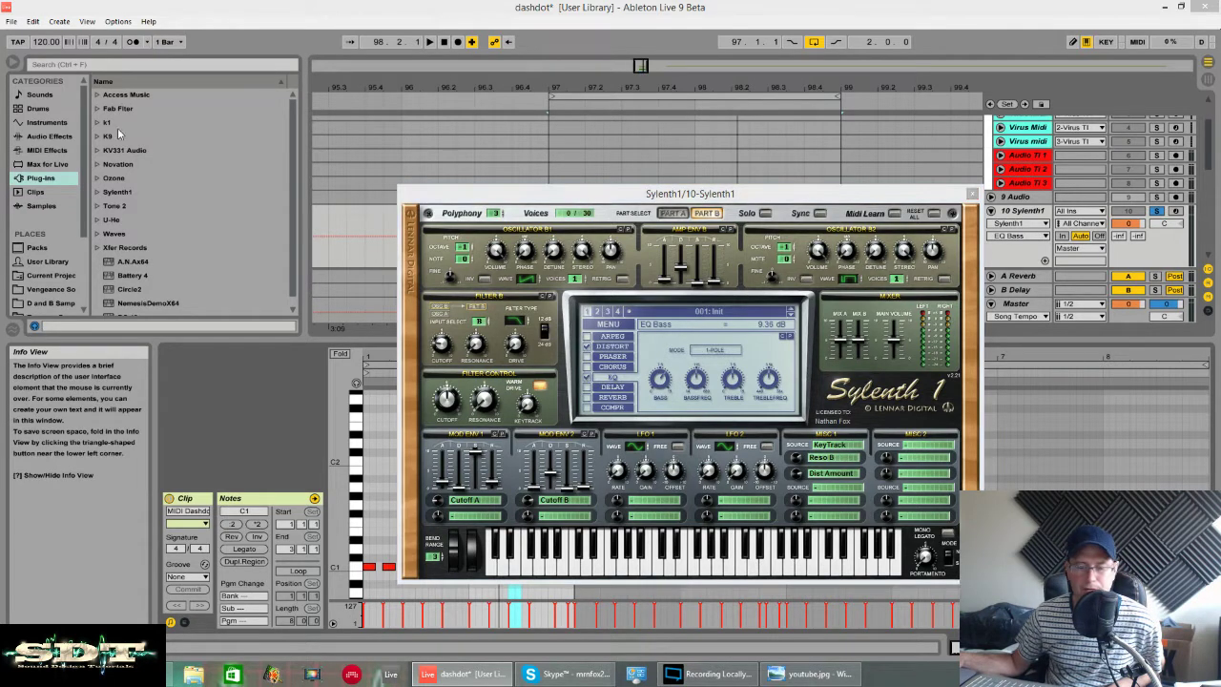
drag(703, 386, 737, 378)
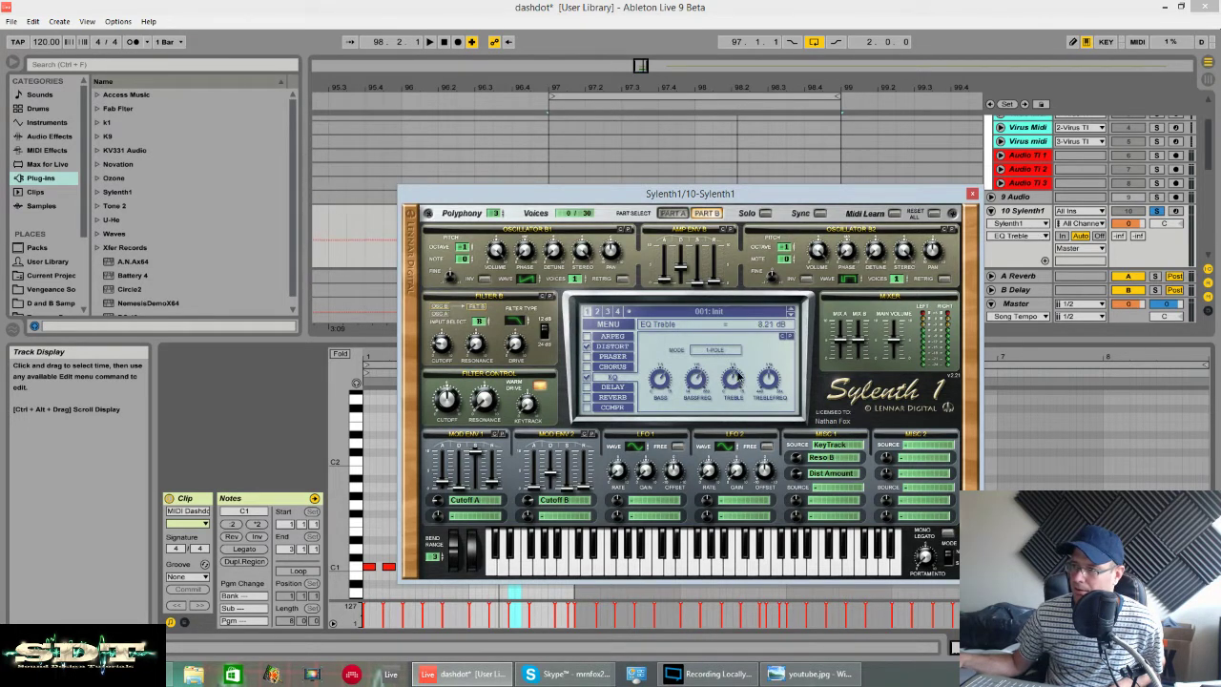
click(779, 382)
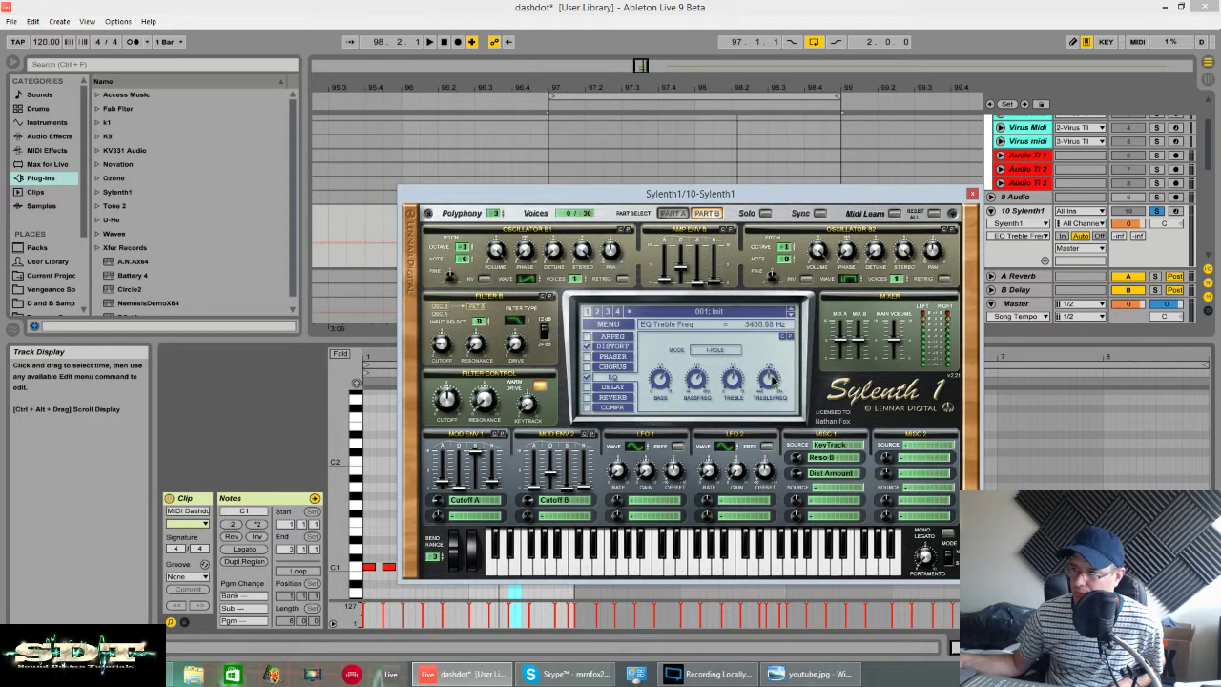
key(space)
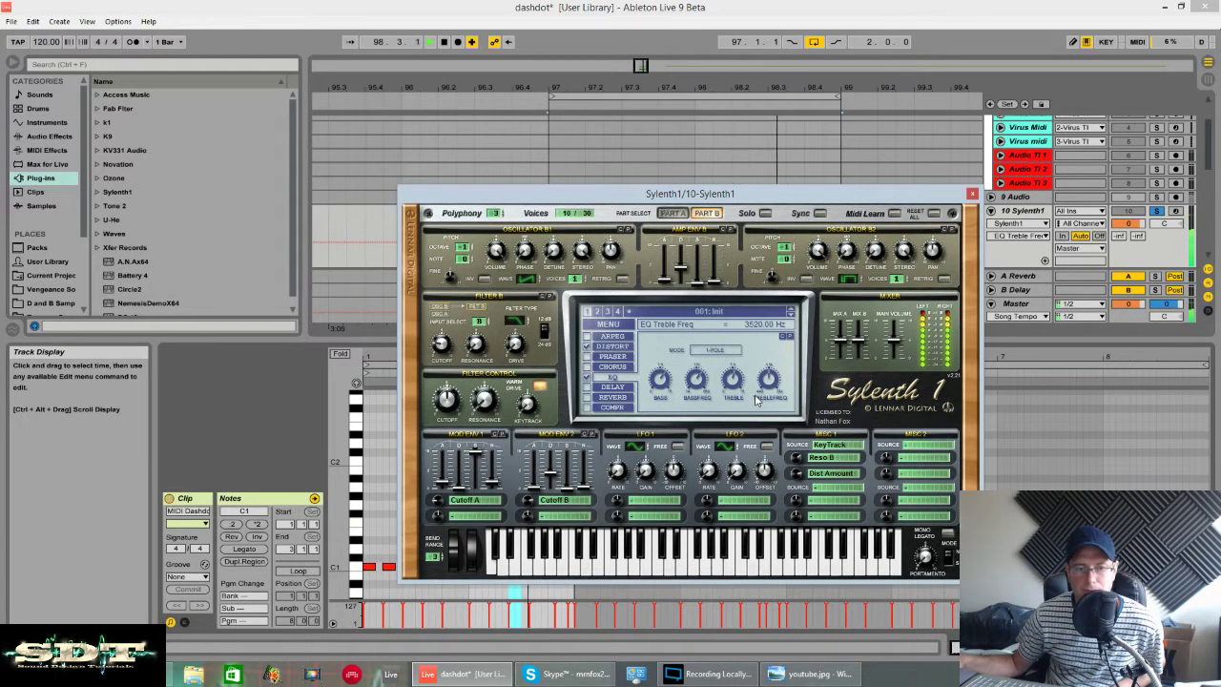
key(space)
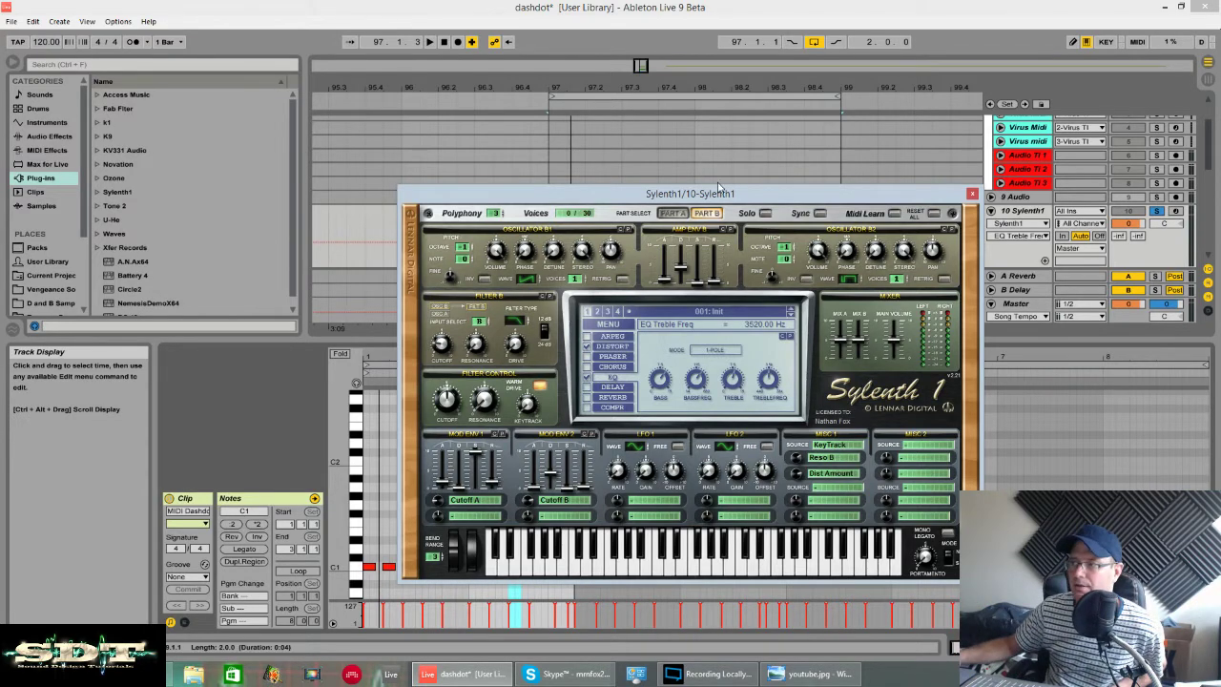
drag(690, 193, 891, 629)
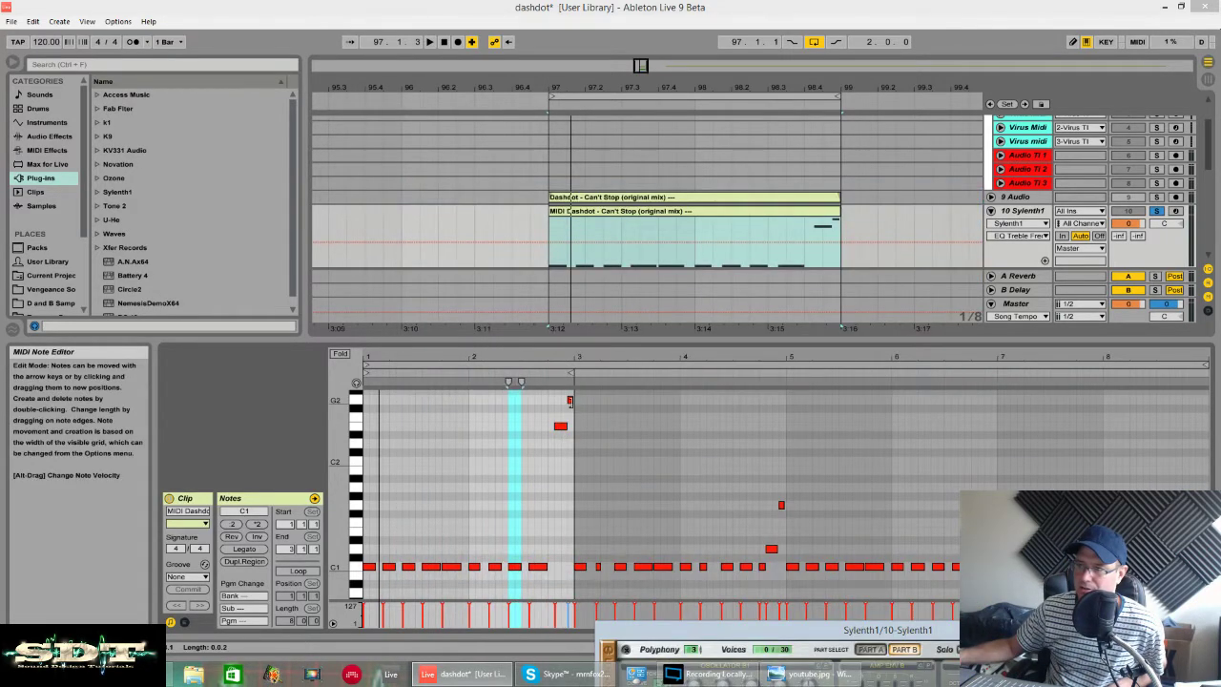
drag(751, 637, 566, 76)
key(space)
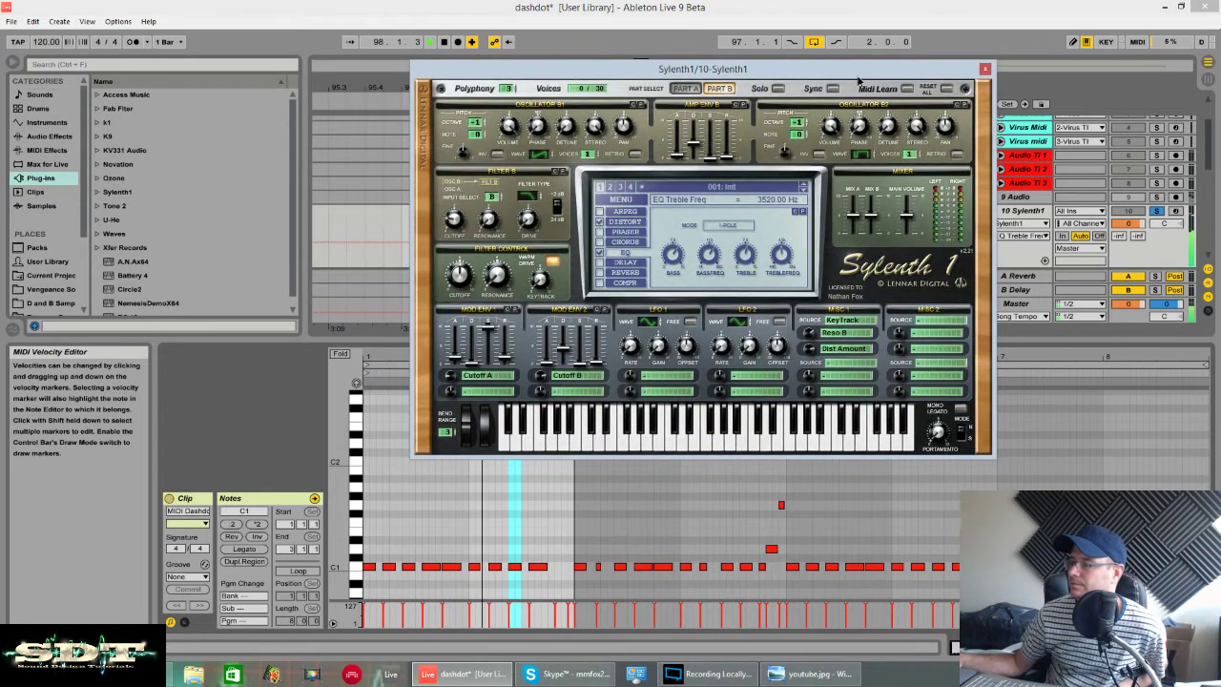
drag(792, 68, 783, 196)
key(space)
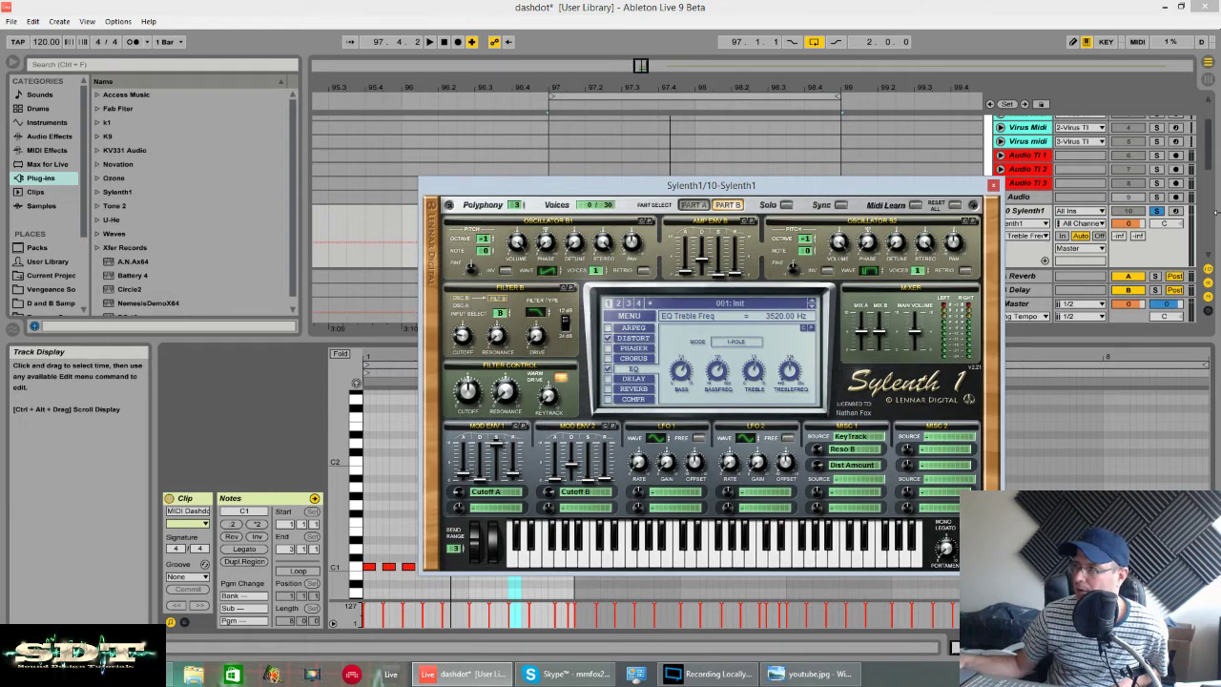
drag(973, 186, 879, 322)
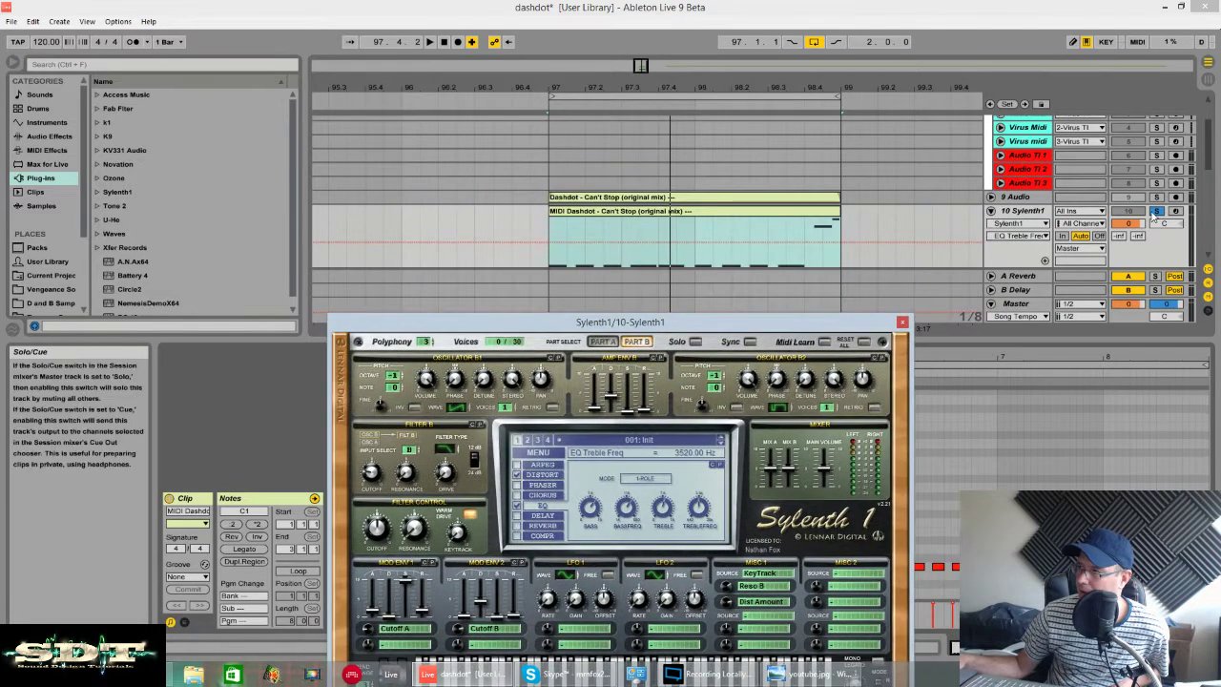
key(space)
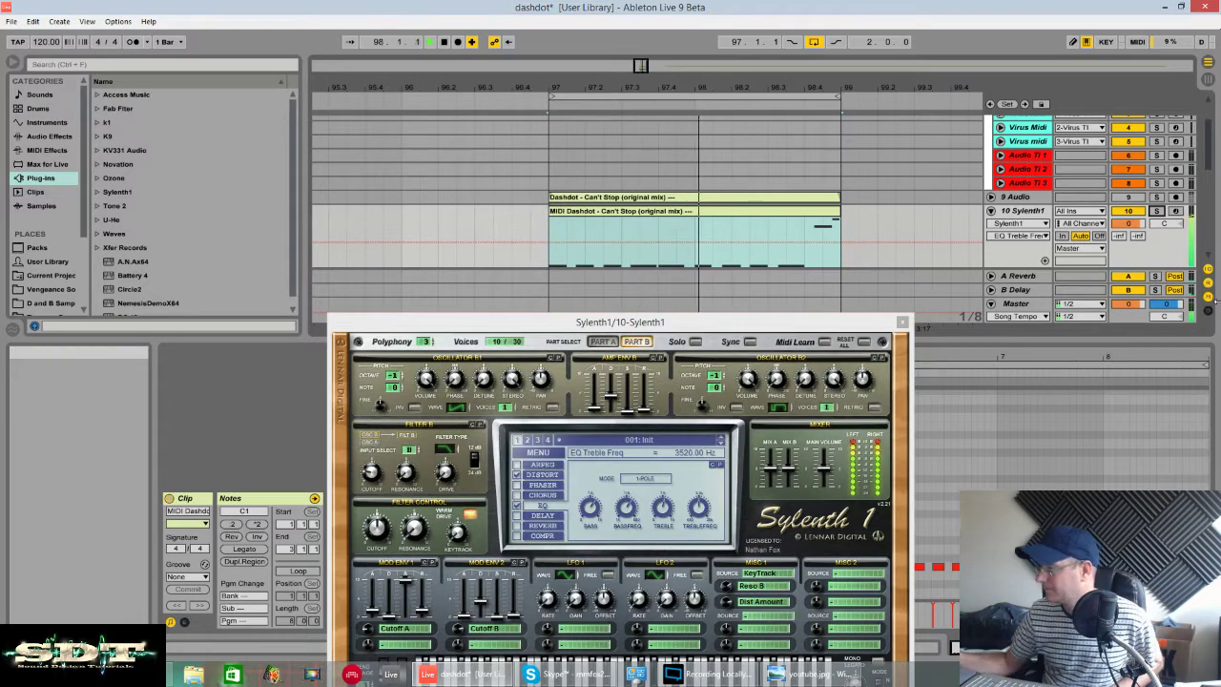
drag(713, 322, 742, 122)
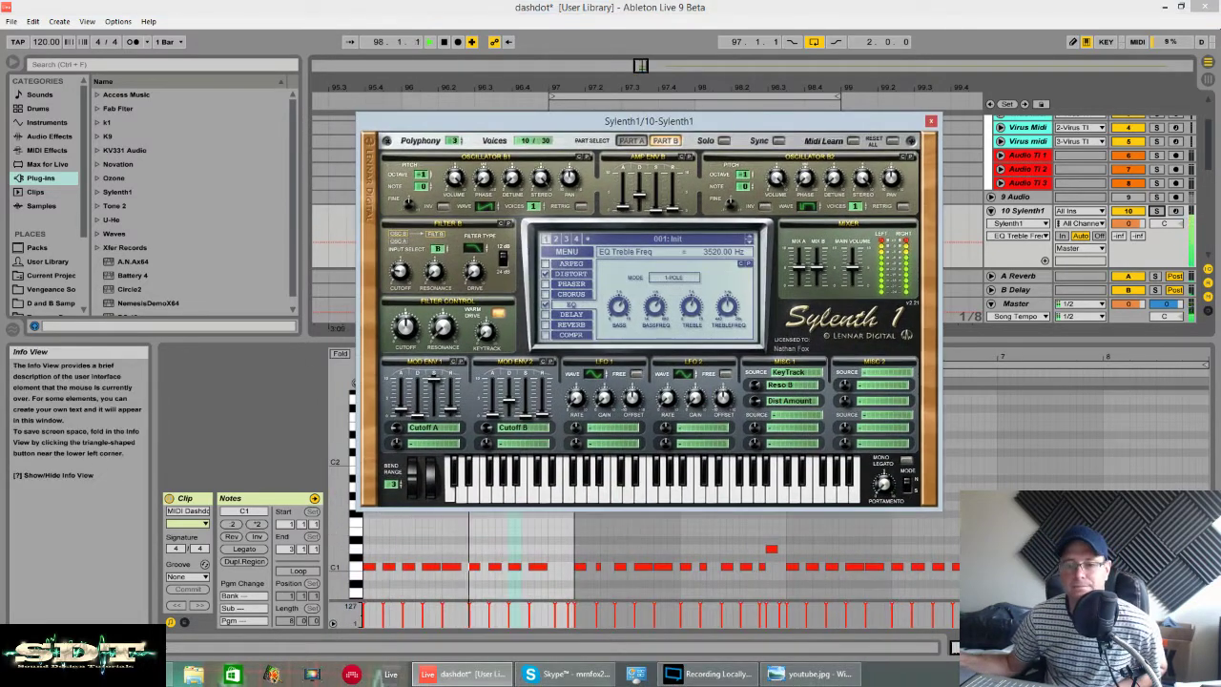
mouse_move(121, 674)
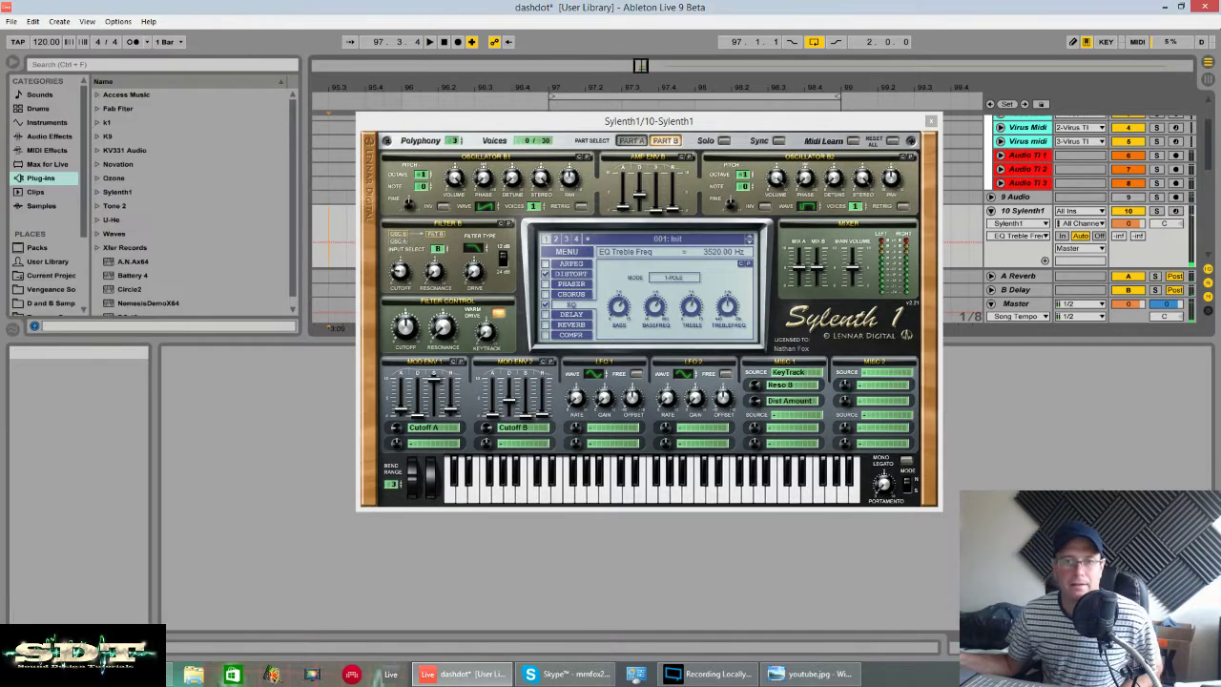
Switch to the Facebook inbox message requesting a Dashdot-style bass, positioning the browser so the synth stays visible.
key(alt+Tab)
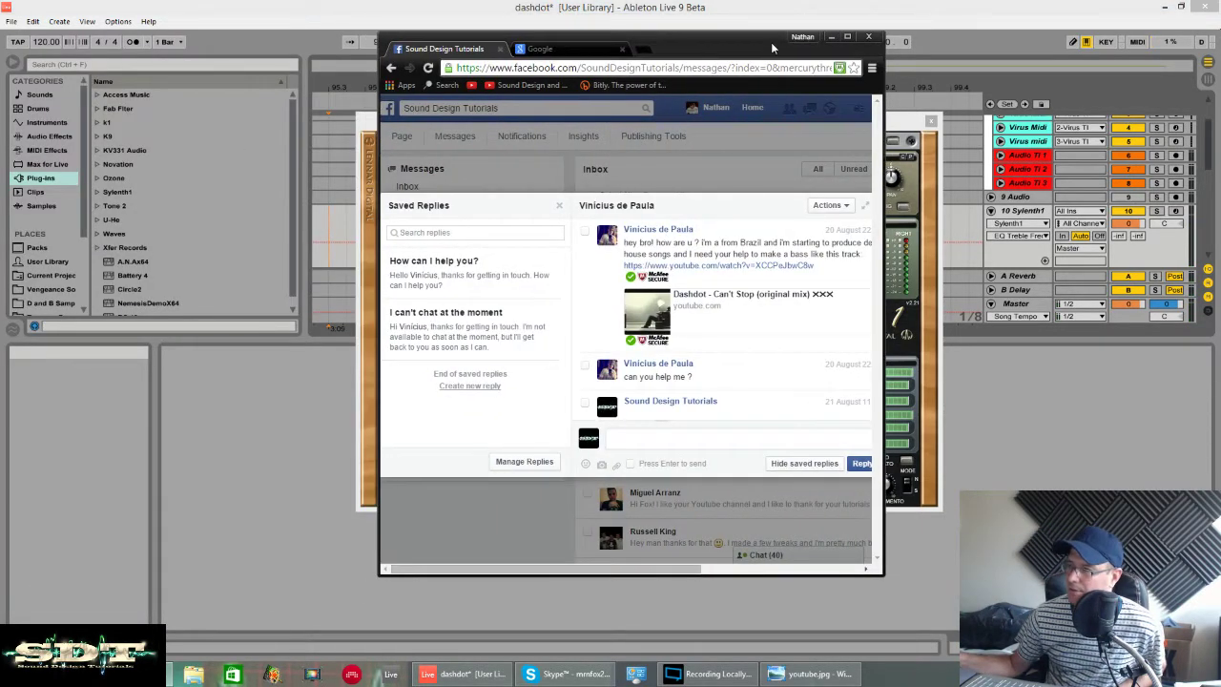
drag(771, 42, 733, 96)
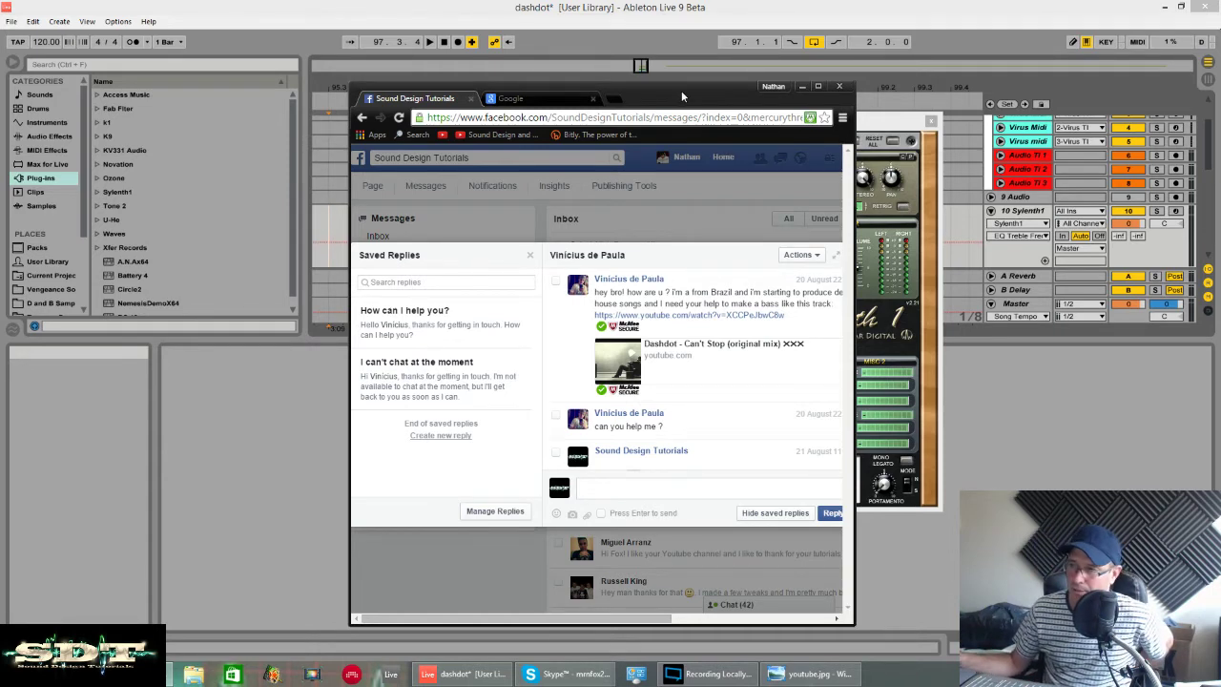
drag(681, 91, 694, 107)
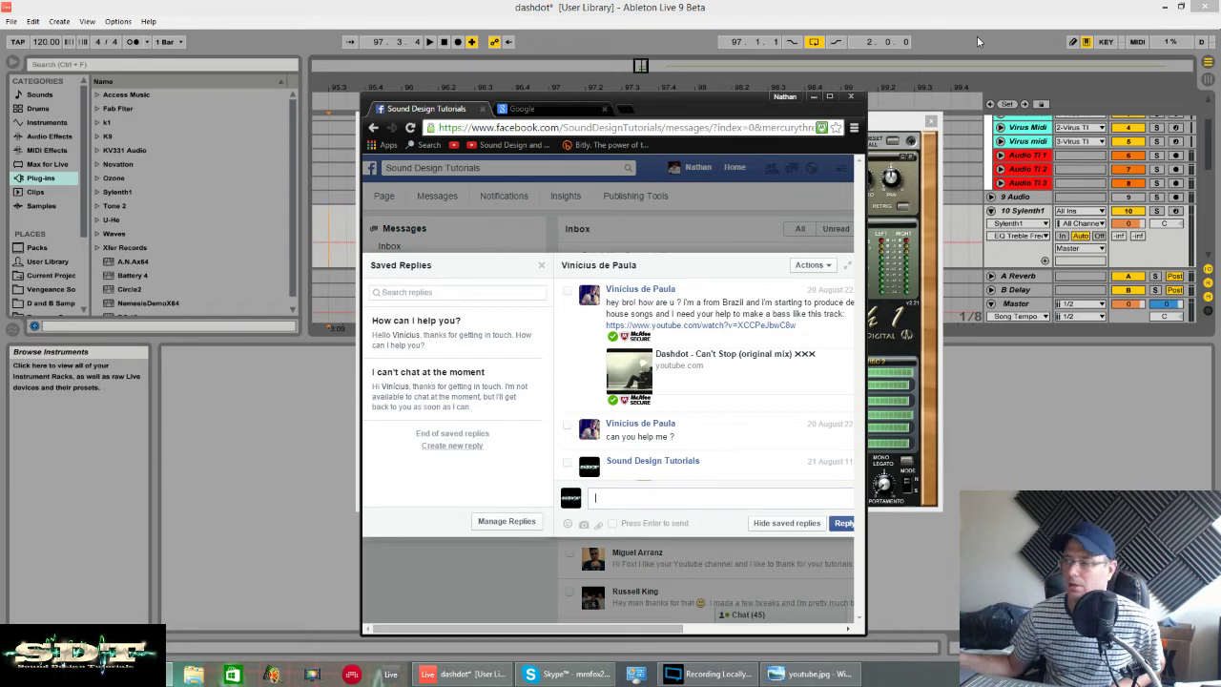
drag(752, 102, 673, 113)
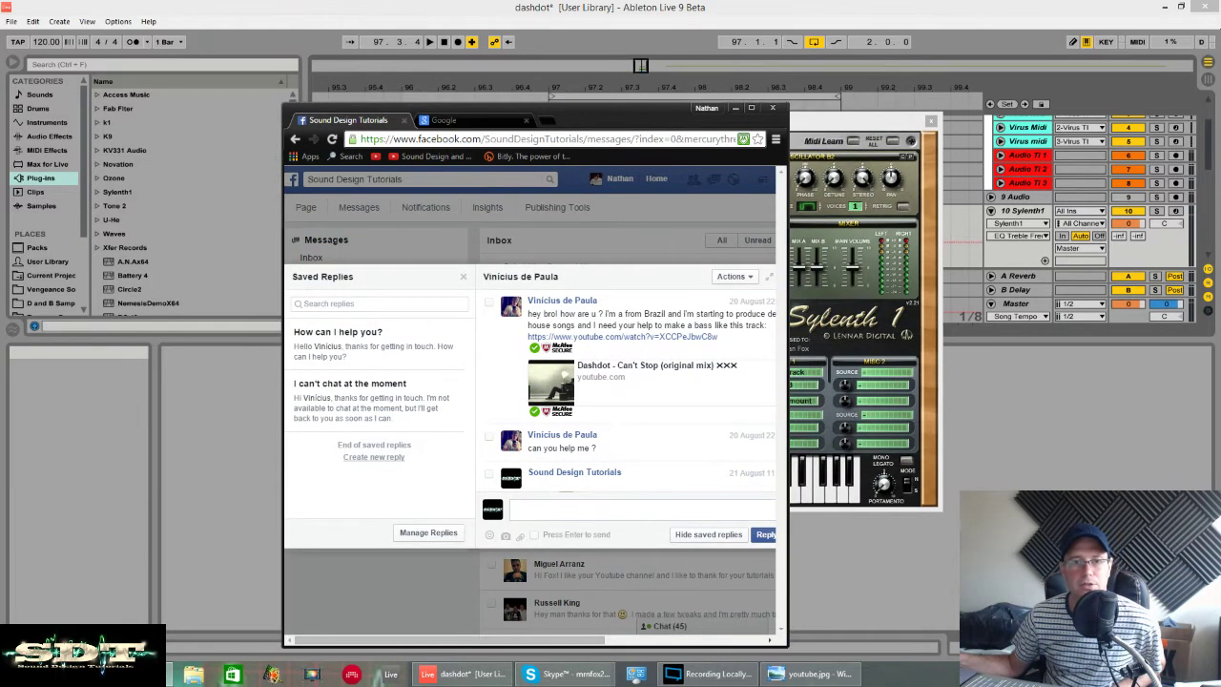